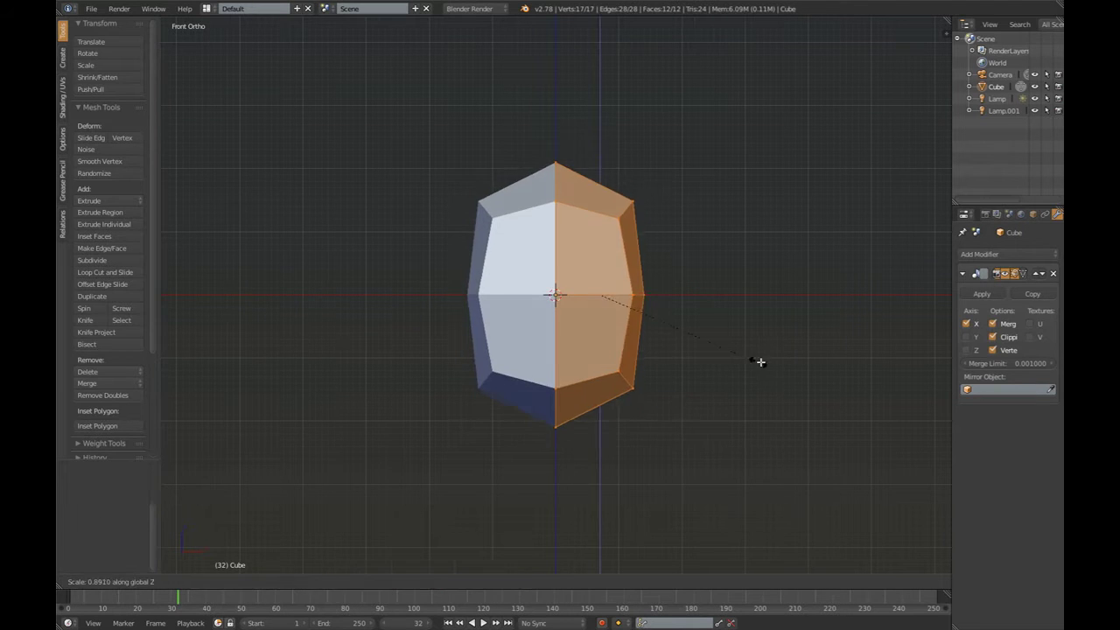
Finish moving the head block's vertices, checking the front and side views
{"action": "left_click", "coordinate": [539, 436]}
{"action": "key", "text": "KP_1"}
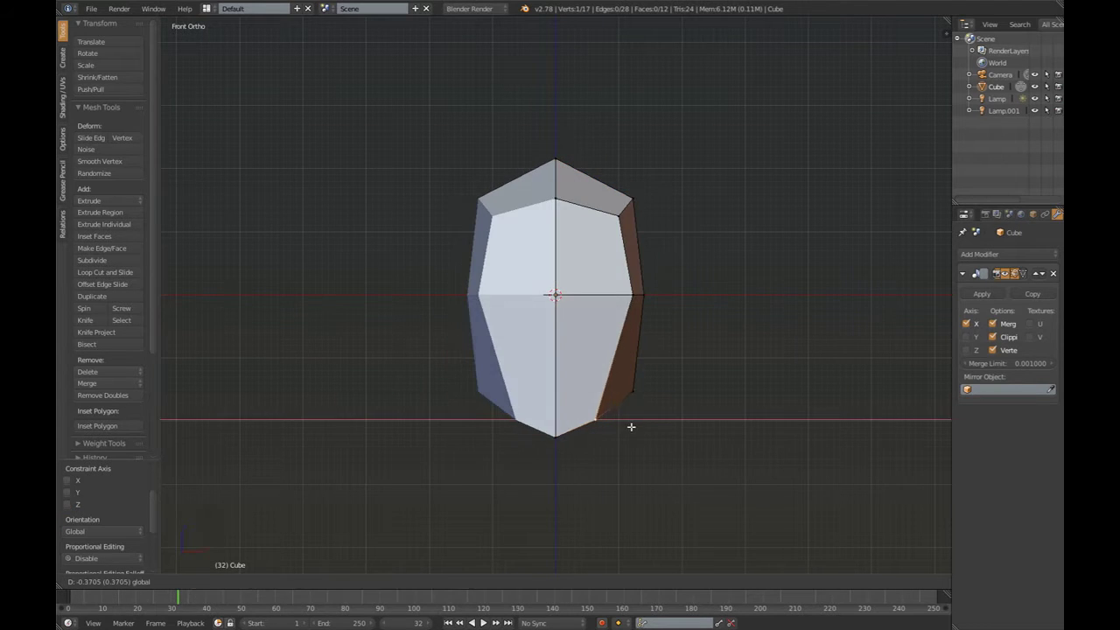
{"action": "middle_click_drag", "start_coordinate": [560, 350], "coordinate": [612, 289]}
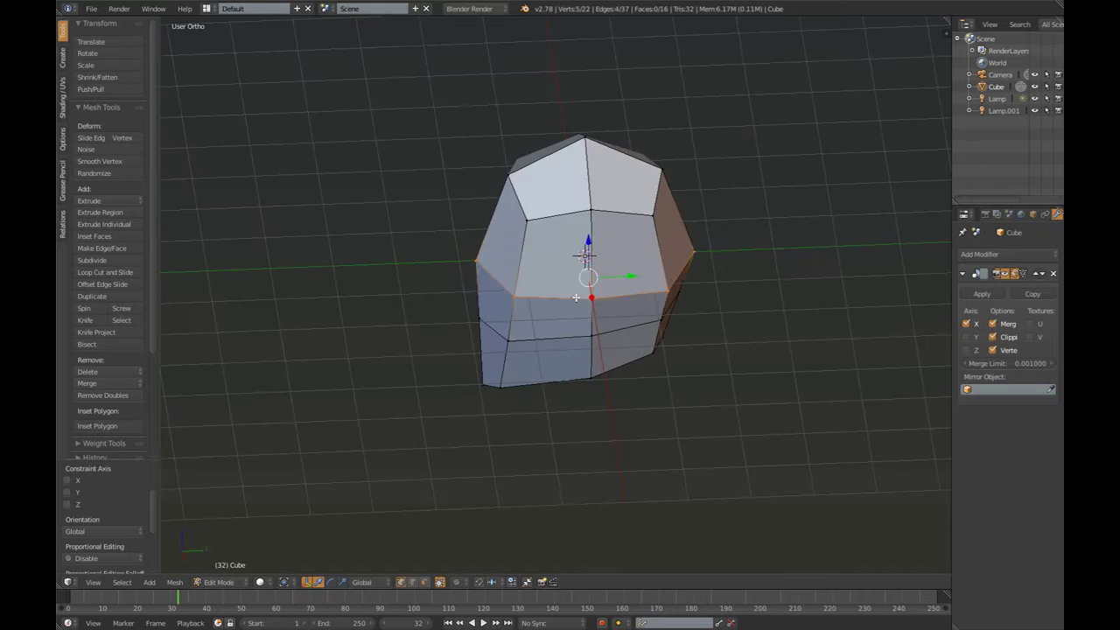
{"action": "right_click", "coordinate": [586, 379]}
{"action": "key", "text": "KP_3"}
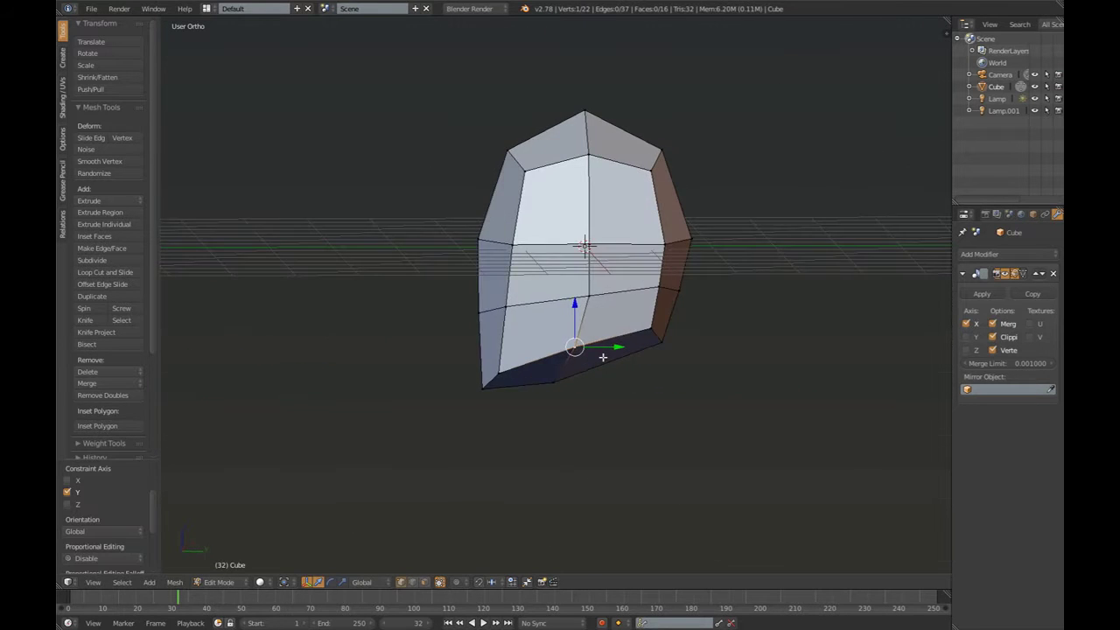
Extrude the head's bottom face downward to start the neck
{"action": "key", "text": "a"}
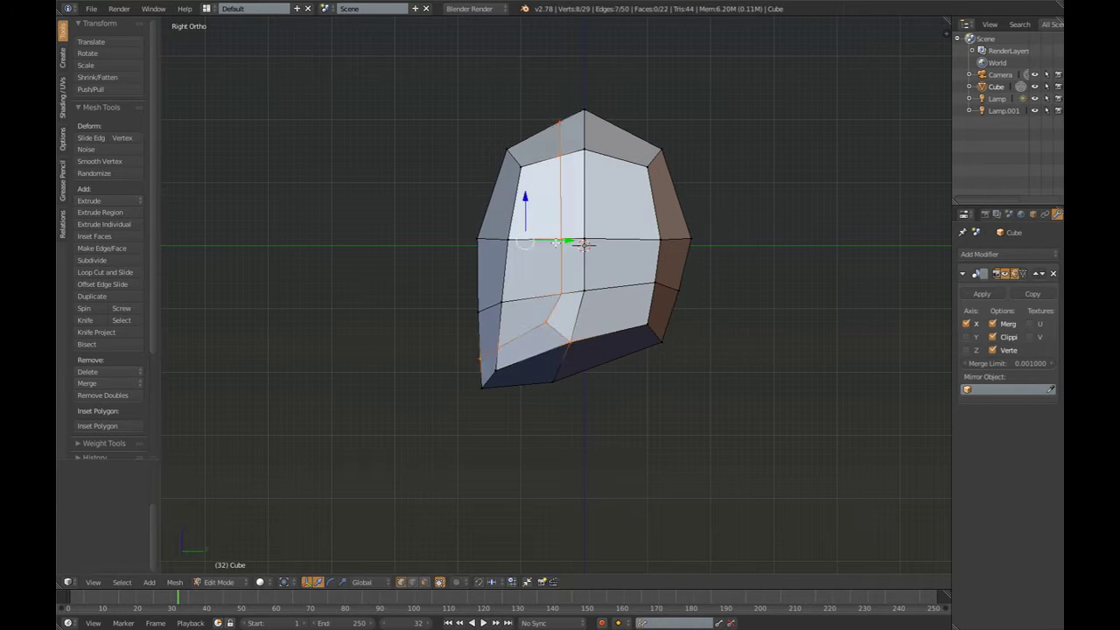
{"action": "left_click", "coordinate": [624, 382]}
{"action": "key", "text": "e"}
{"action": "left_click", "coordinate": [617, 490]}
{"action": "mouse_move", "coordinate": [618, 490]}
{"action": "middle_mouse_down"}
{"action": "mouse_move", "coordinate": [639, 368]}
{"action": "mouse_move", "coordinate": [618, 454]}
{"action": "middle_mouse_up"}
Extrude the neck down a second time and scale its bottom face
{"action": "key", "text": "e"}
{"action": "left_click", "coordinate": [664, 385]}
{"action": "right_click", "coordinate": [618, 454]}
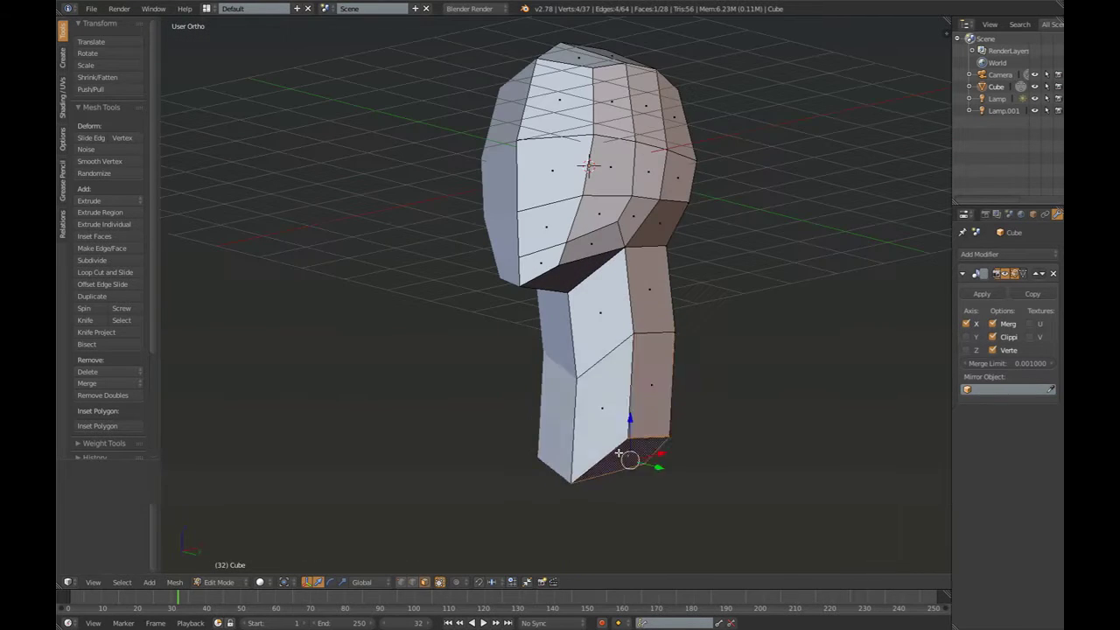
{"action": "left_click", "coordinate": [654, 426]}
{"action": "key", "text": "KP_1"}
Extrude the neck base outward into shoulders and scale them vertically
{"action": "key", "text": "e"}
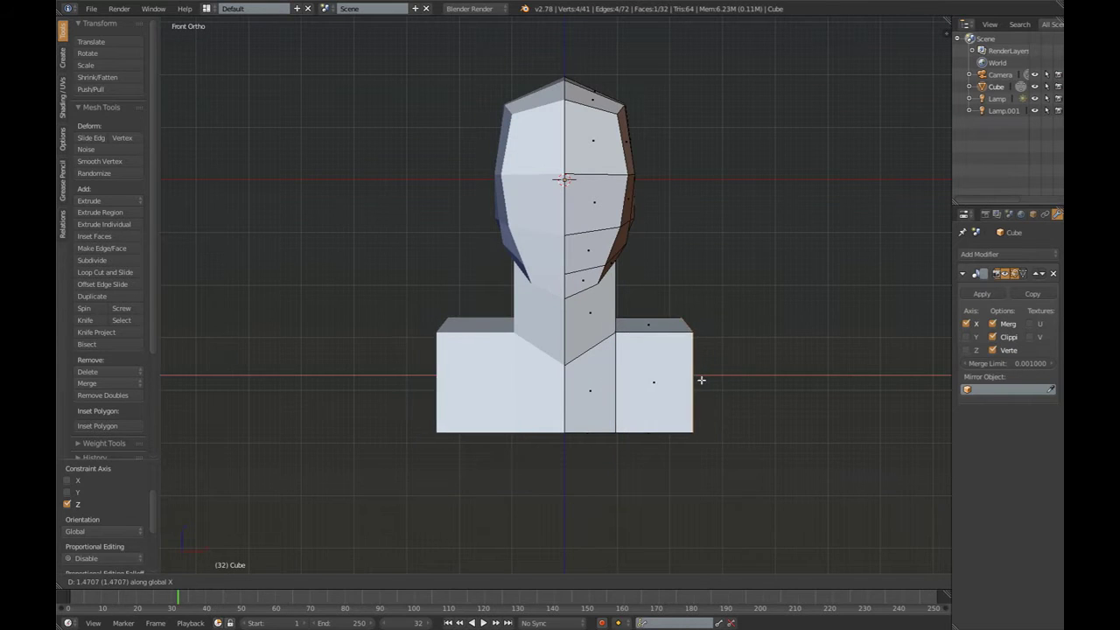
{"action": "left_click", "coordinate": [701, 379]}
{"action": "middle_click_drag", "start_coordinate": [700, 380], "coordinate": [645, 400]}
{"action": "right_click", "coordinate": [644, 400]}
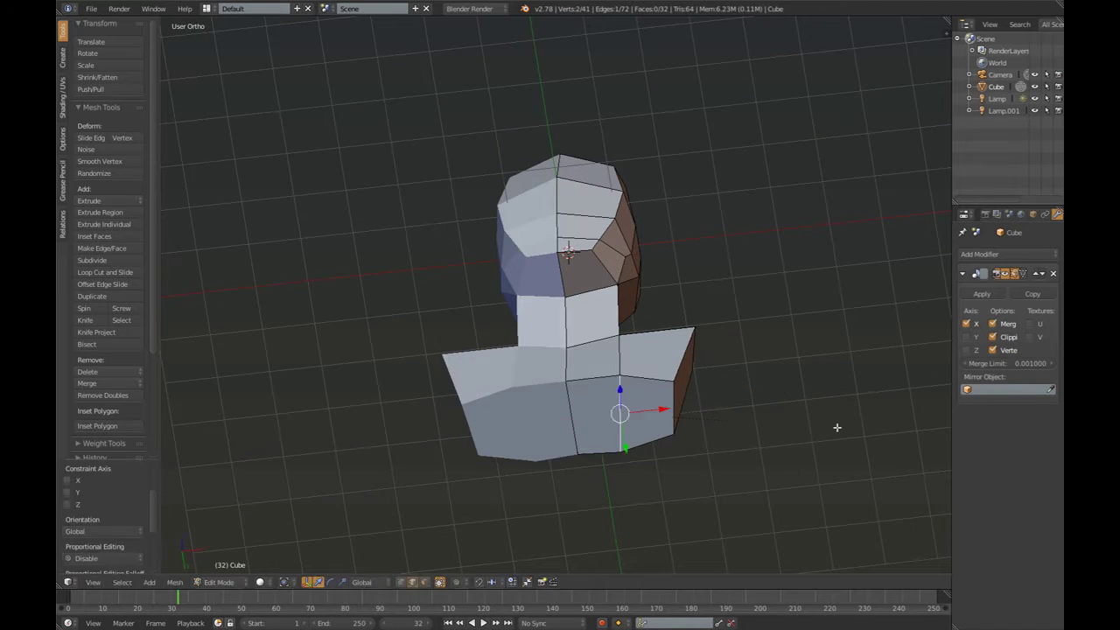
{"action": "key", "text": "KP_3"}
{"action": "key", "text": "a"}
{"action": "key", "text": "z"}
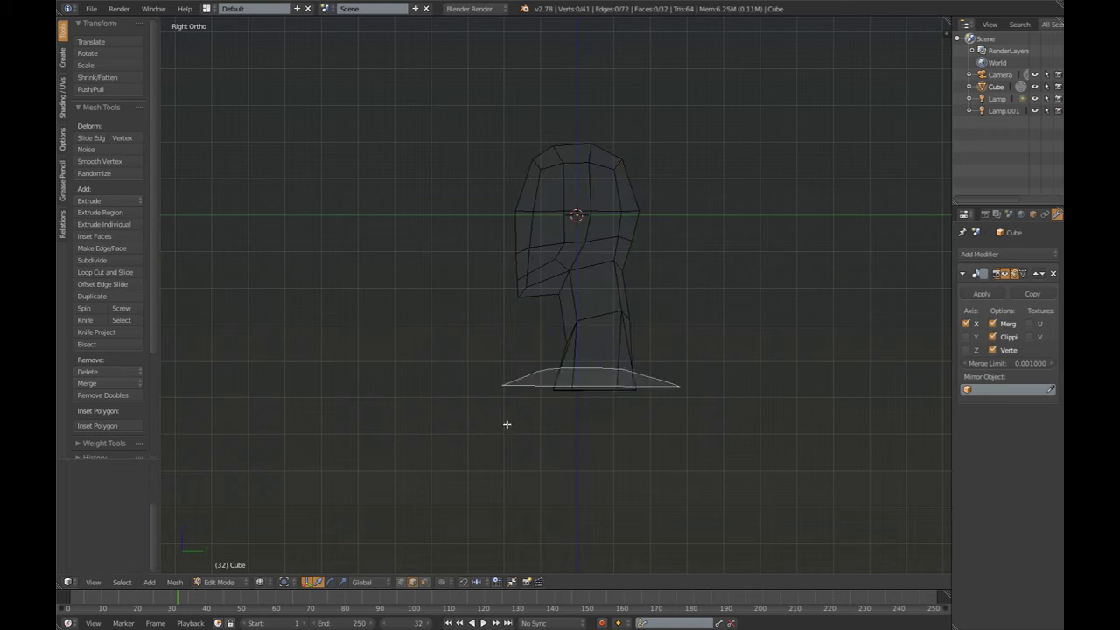
{"action": "key", "text": "z"}
{"action": "left_click", "coordinate": [701, 403]}
{"action": "key", "text": "z"}
{"action": "middle_click_drag", "start_coordinate": [701, 404], "coordinate": [636, 314]}
Select the loop of faces around the neck, checking it in wireframe from the front
{"action": "right_click", "coordinate": [635, 315]}
{"action": "key", "text": "KP_1"}
{"action": "key", "text": "a"}
{"action": "right_click", "coordinate": [599, 297], "text": "alt"}
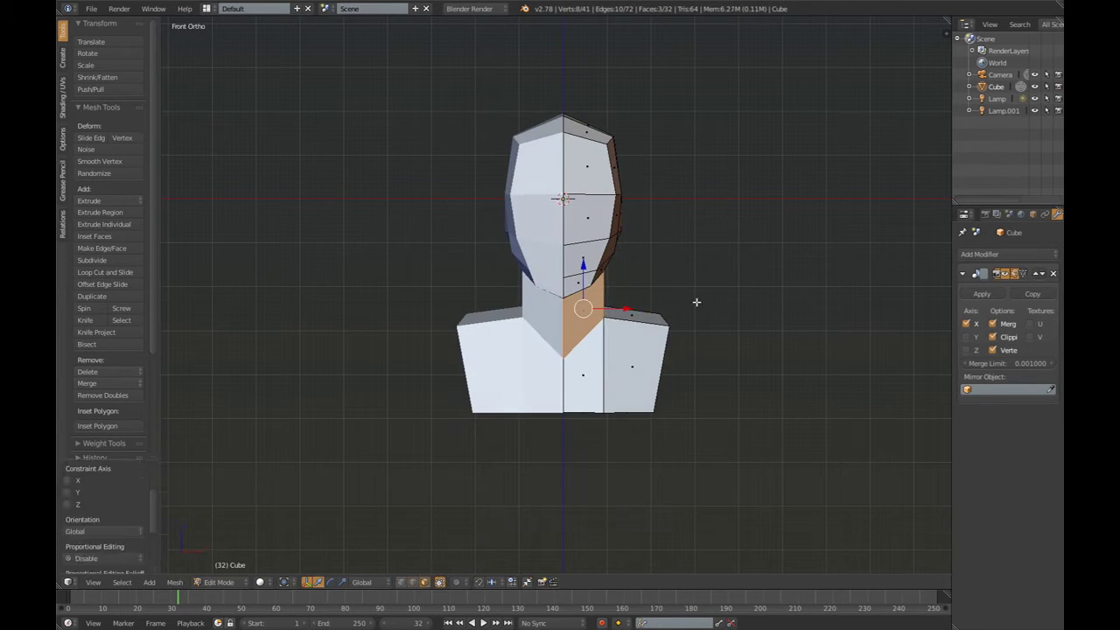
{"action": "left_click", "coordinate": [638, 337]}
{"action": "key", "text": "a"}
{"action": "key", "text": "z"}
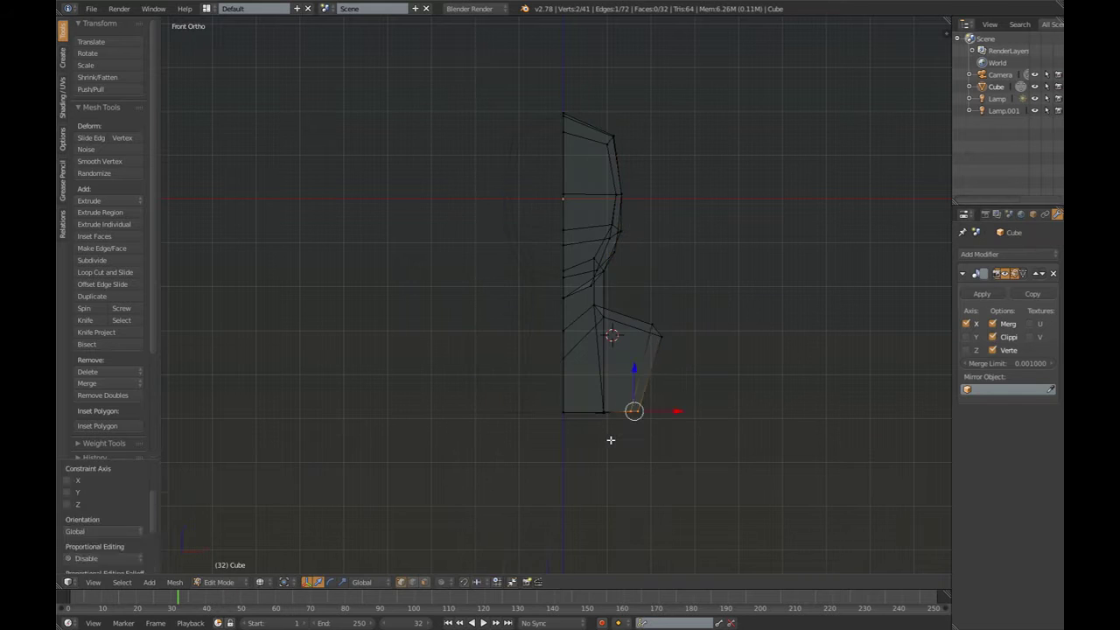
{"action": "key", "text": "z"}
{"action": "mouse_move", "coordinate": [620, 450]}
{"action": "middle_mouse_down"}
{"action": "mouse_move", "coordinate": [668, 502]}
{"action": "mouse_move", "coordinate": [612, 429]}
{"action": "middle_mouse_up"}
Extrude the bust's bottom faces downward to form the chest block
{"action": "right_click", "coordinate": [612, 429]}
{"action": "key", "text": "KP_3"}
{"action": "key", "text": "e"}
{"action": "left_click", "coordinate": [629, 497]}
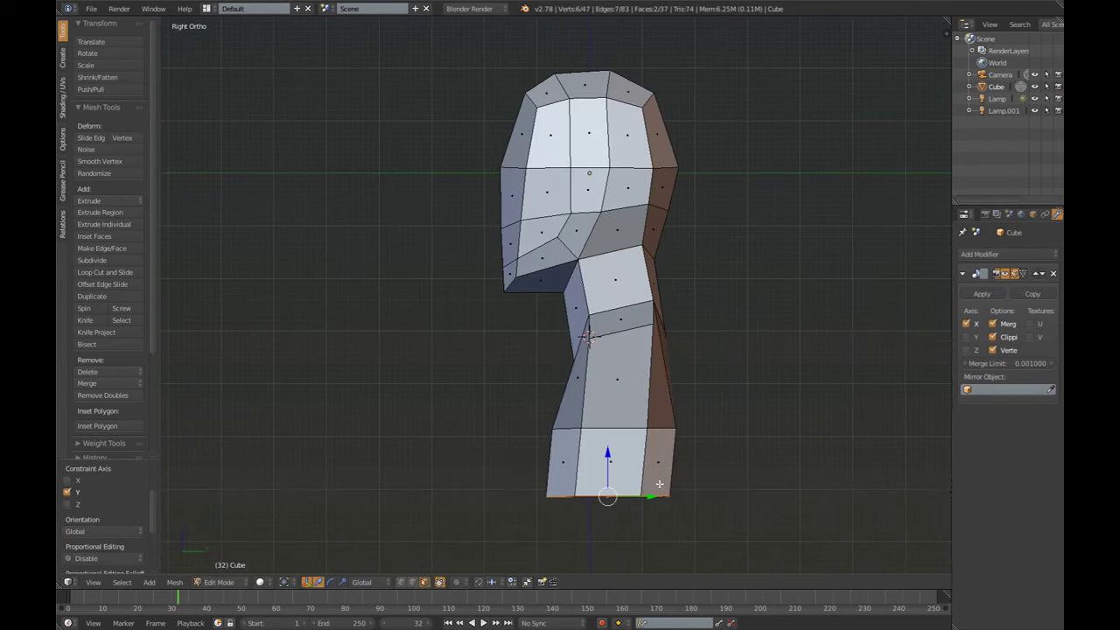
{"action": "key", "text": "a"}
{"action": "mouse_move", "coordinate": [658, 483]}
{"action": "middle_mouse_down"}
{"action": "mouse_move", "coordinate": [607, 325]}
{"action": "mouse_move", "coordinate": [643, 375]}
{"action": "mouse_move", "coordinate": [674, 380]}
{"action": "mouse_move", "coordinate": [751, 346]}
{"action": "middle_mouse_up"}
{"action": "key", "text": "ctrl+r"}
Extrude and scale the shoulder faces outward to widen the shoulders
{"action": "left_click", "coordinate": [614, 369]}
{"action": "right_click", "coordinate": [657, 370]}
{"action": "key", "text": "e"}
{"action": "key", "text": "s"}
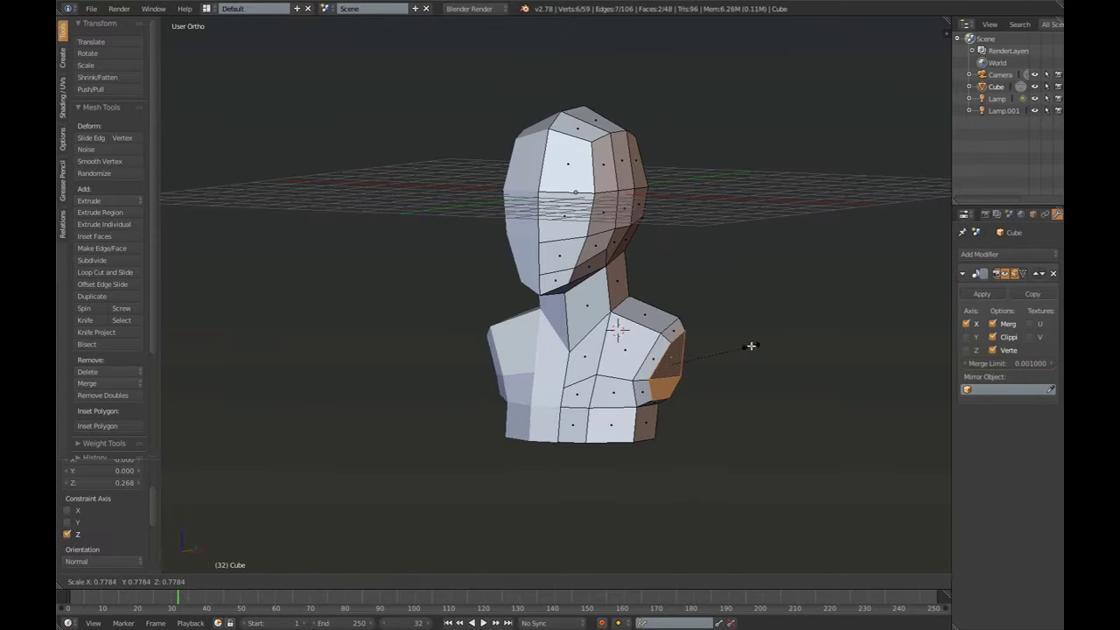
{"action": "left_click", "coordinate": [757, 366]}
Reposition torso vertices from the front, checking the shape in wireframe
{"action": "key", "text": "KP_1"}
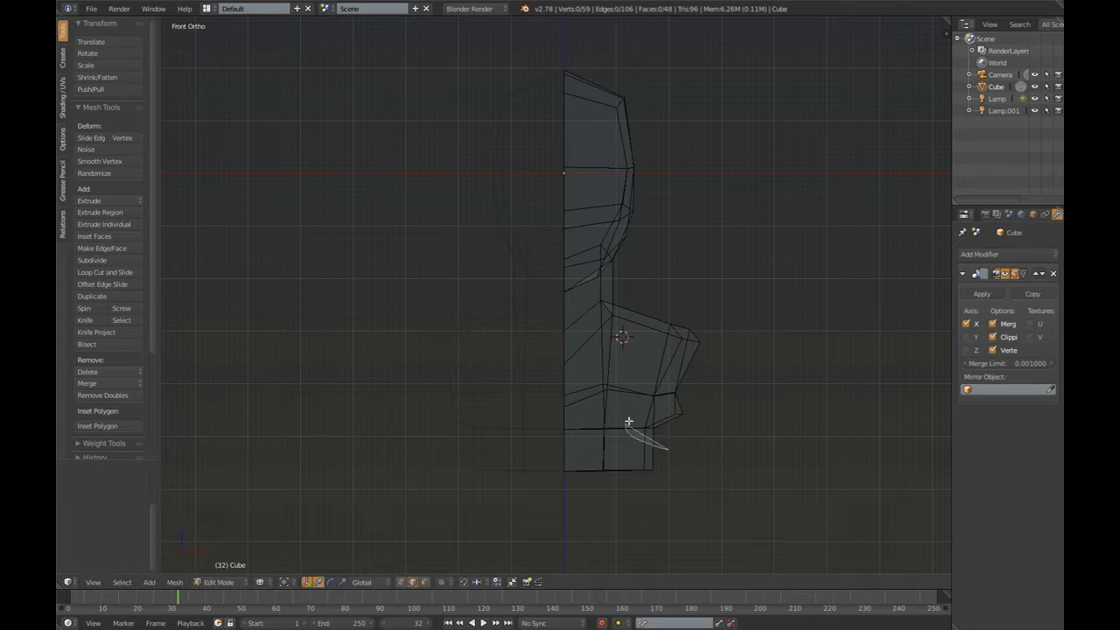
{"action": "key", "text": "z"}
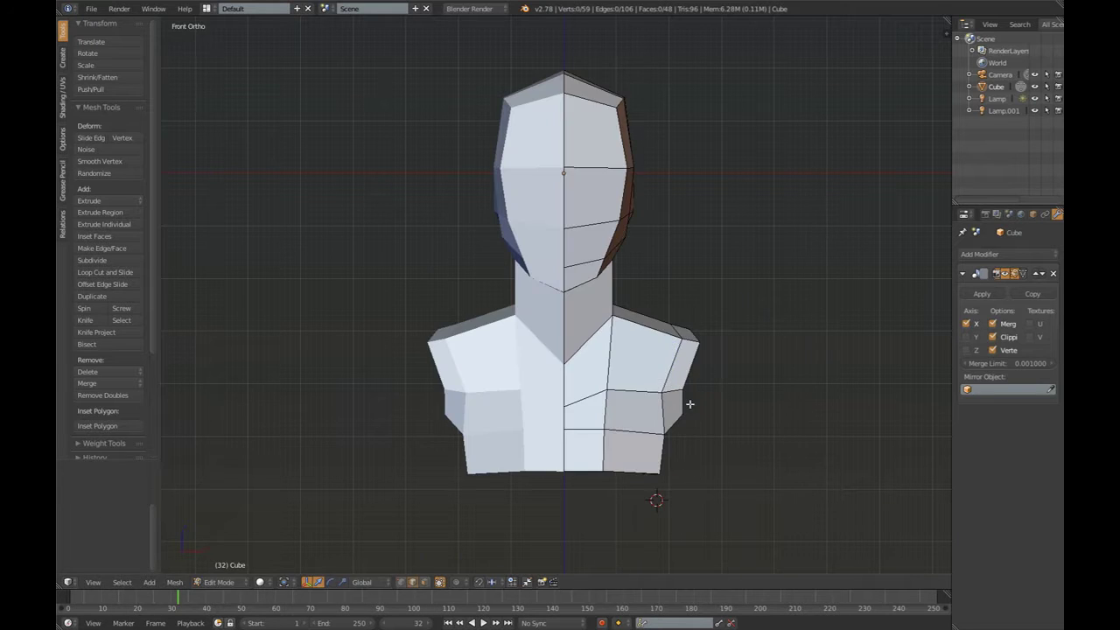
{"action": "left_click", "coordinate": [671, 301]}
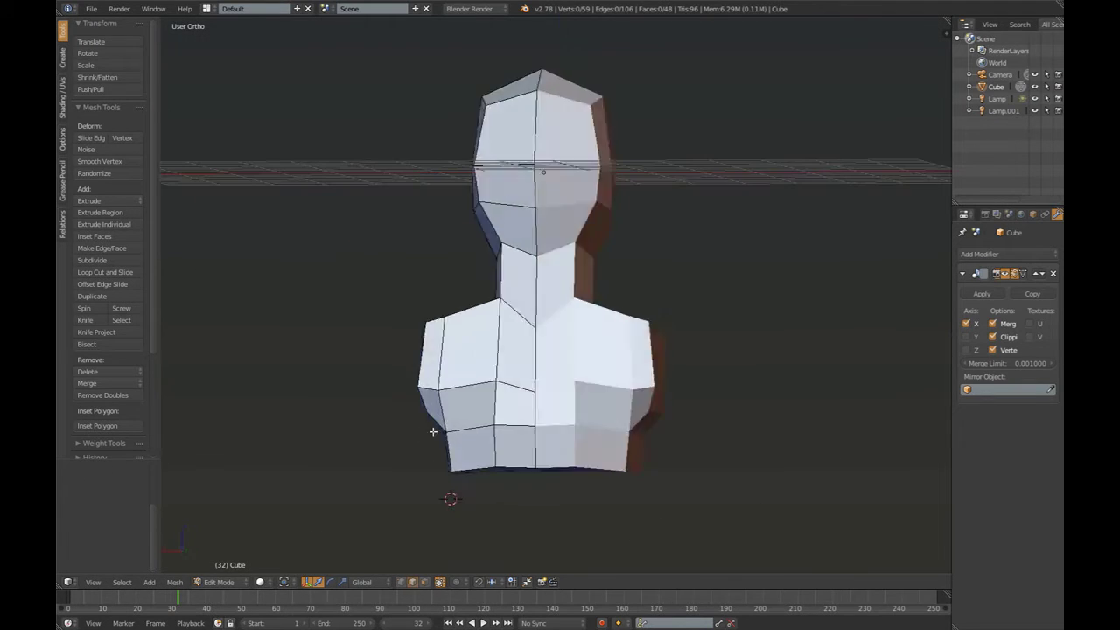
{"action": "key", "text": "z"}
{"action": "mouse_move", "coordinate": [432, 425]}
{"action": "middle_mouse_down"}
{"action": "mouse_move", "coordinate": [426, 465]}
{"action": "mouse_move", "coordinate": [742, 462]}
{"action": "mouse_move", "coordinate": [639, 482]}
{"action": "mouse_move", "coordinate": [457, 394]}
{"action": "middle_mouse_up"}
{"action": "key", "text": "z"}
Try an edge loop across the torso, undo it, and review the side view
{"action": "key", "text": "ctrl+r"}
{"action": "left_click", "coordinate": [742, 462]}
{"action": "key", "text": "ctrl+z"}
{"action": "key", "text": "ctrl+Tab"}
{"action": "key", "text": "a"}
{"action": "key", "text": "KP_3"}
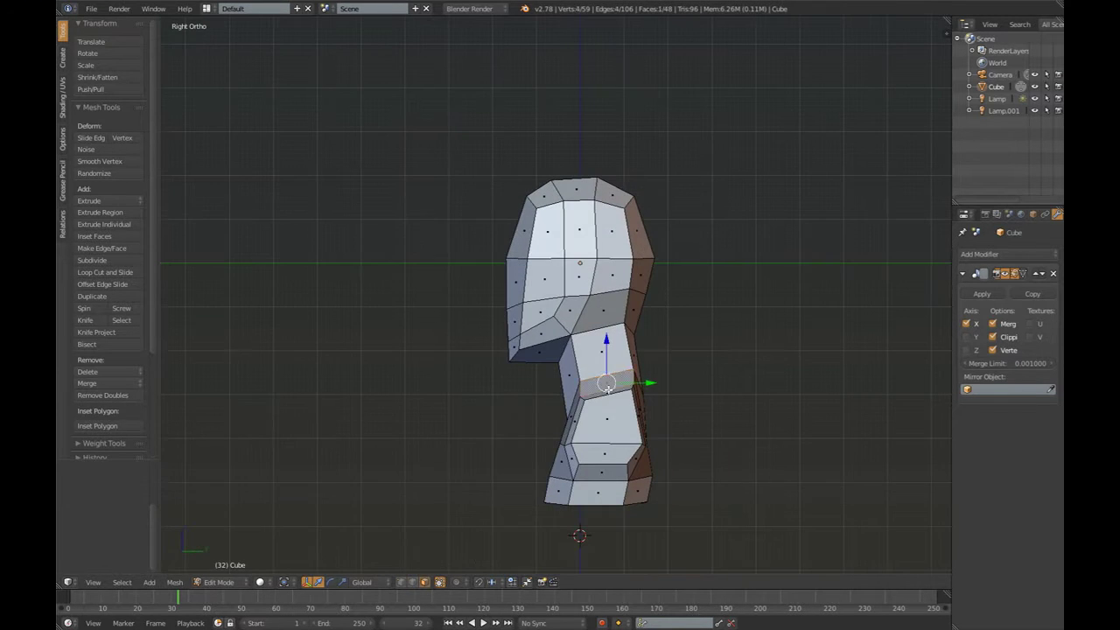
{"action": "middle_click_drag", "start_coordinate": [605, 354], "coordinate": [598, 387]}
Add a level-1 Subdivision Surface with Ctrl+1 and cut an extra edge loop in the neck
{"action": "key", "text": "Tab"}
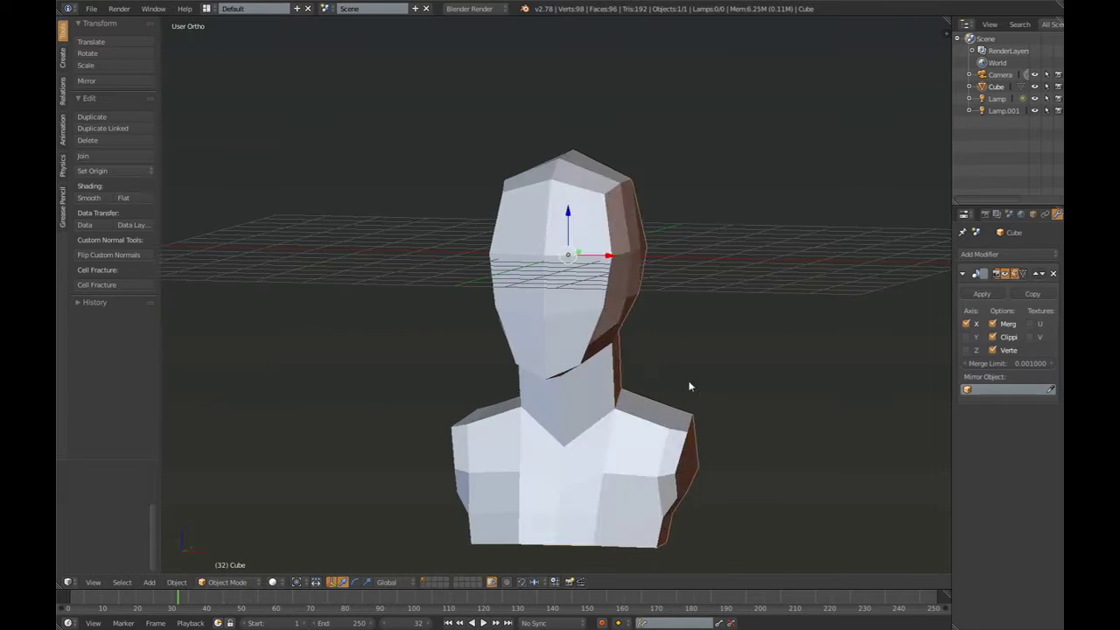
{"action": "key", "text": "ctrl+1"}
{"action": "key", "text": "Tab"}
{"action": "key", "text": "ctrl+r"}
{"action": "left_click", "coordinate": [612, 380]}
{"action": "key", "text": "Tab"}
{"action": "mouse_move", "coordinate": [613, 380]}
{"action": "middle_mouse_down"}
{"action": "mouse_move", "coordinate": [692, 482]}
{"action": "mouse_move", "coordinate": [742, 483]}
{"action": "mouse_move", "coordinate": [628, 489]}
{"action": "mouse_move", "coordinate": [517, 262]}
{"action": "middle_mouse_up"}
Move the new neck edge loop into position
{"action": "key", "text": "Tab"}
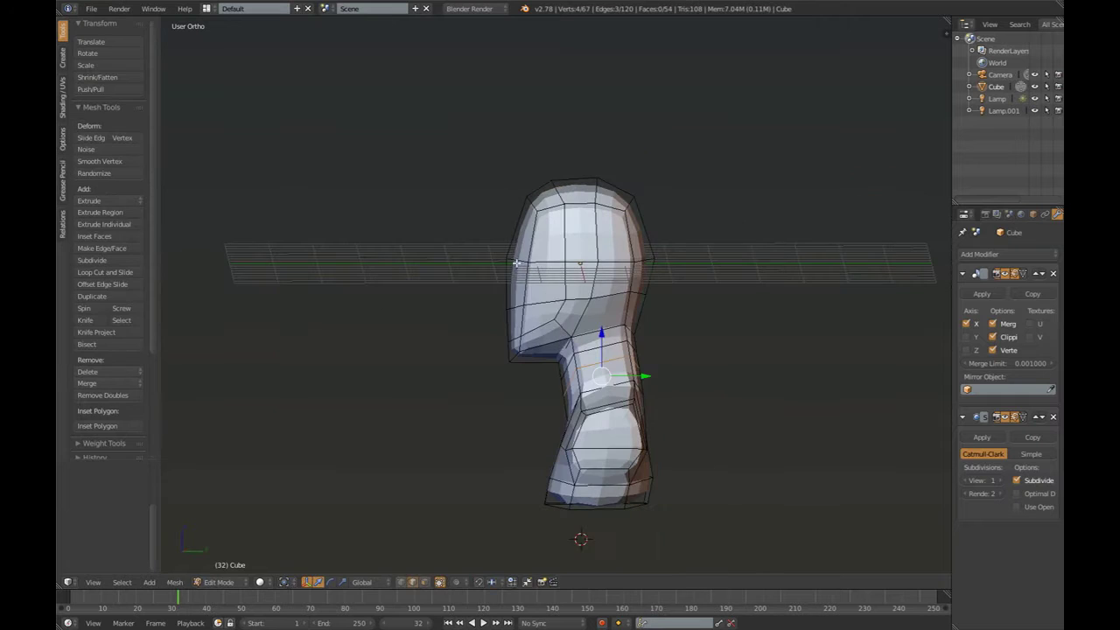
{"action": "left_click", "coordinate": [557, 205]}
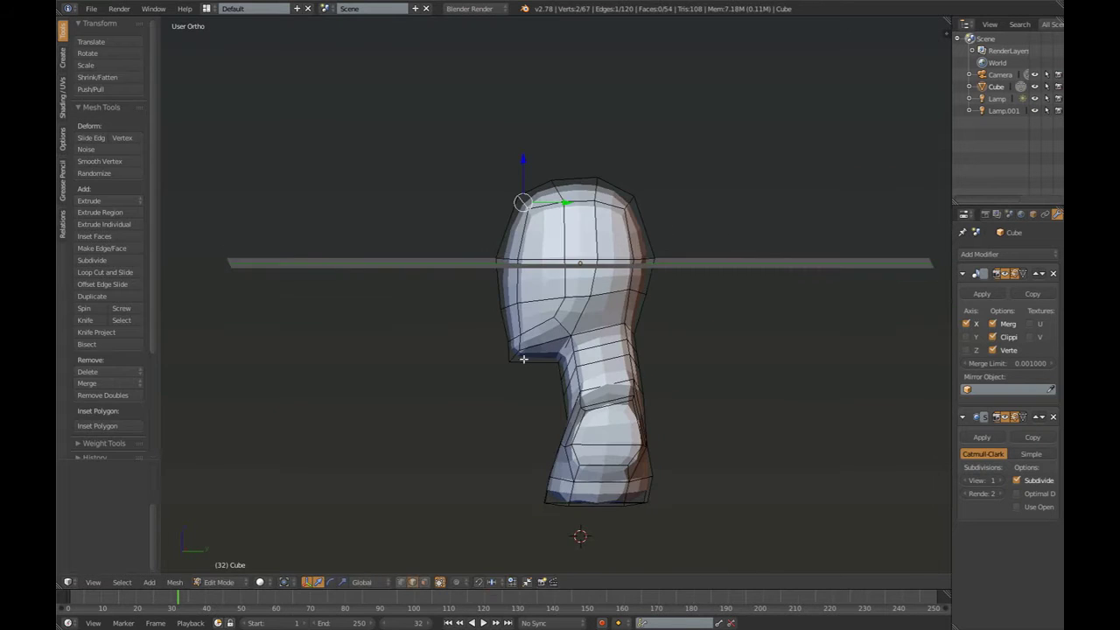
{"action": "left_click", "coordinate": [556, 353]}
{"action": "key", "text": "Tab"}
{"action": "middle_click_drag", "start_coordinate": [556, 353], "coordinate": [650, 376]}
Apply the Mirror and Subdivision modifiers and switch to Sculpt Mode
{"action": "left_click", "coordinate": [982, 294]}
{"action": "left_click", "coordinate": [981, 294]}
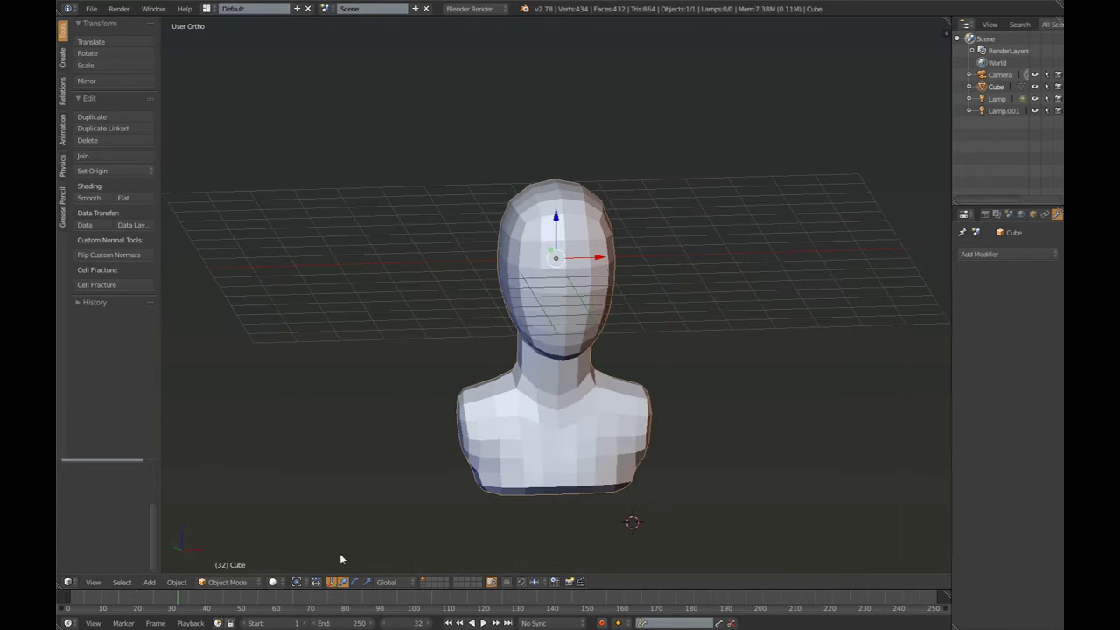
{"action": "left_click", "coordinate": [243, 581]}
Orbit and zoom around the newly subdivided bust to inspect it
{"action": "mouse_move", "coordinate": [728, 305]}
{"action": "middle_mouse_down"}
{"action": "mouse_move", "coordinate": [440, 282]}
{"action": "mouse_move", "coordinate": [728, 310]}
{"action": "middle_mouse_up"}
{"action": "scroll", "coordinate": [732, 287], "scroll_direction": "up", "scroll_amount": 2}
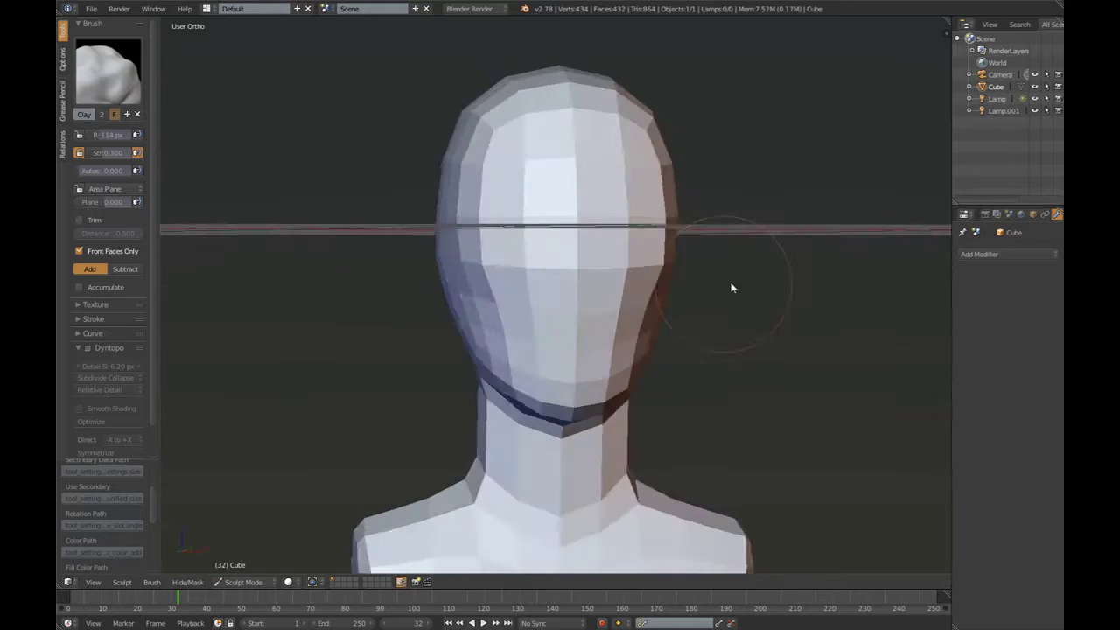
{"action": "scroll", "coordinate": [612, 283], "scroll_direction": "up", "scroll_amount": 2}
{"action": "mouse_move", "coordinate": [613, 284]}
{"action": "middle_mouse_down"}
{"action": "mouse_move", "coordinate": [777, 320]}
{"action": "mouse_move", "coordinate": [742, 370]}
{"action": "mouse_move", "coordinate": [699, 285]}
{"action": "mouse_move", "coordinate": [539, 288]}
{"action": "mouse_move", "coordinate": [515, 383]}
{"action": "middle_mouse_up"}
{"action": "scroll", "coordinate": [515, 382], "scroll_direction": "up", "scroll_amount": 2}
{"action": "mouse_move", "coordinate": [673, 319]}
{"action": "middle_mouse_down"}
{"action": "mouse_move", "coordinate": [624, 388]}
{"action": "mouse_move", "coordinate": [607, 294]}
{"action": "middle_mouse_up"}
{"action": "scroll", "coordinate": [607, 295], "scroll_direction": "down", "scroll_amount": 2}
{"action": "scroll", "coordinate": [589, 304], "scroll_direction": "up", "scroll_amount": 1}
Select the Clay brush and turn on Dynamic Topology for sculpting
{"action": "key", "text": "k"}
{"action": "middle_click_drag", "start_coordinate": [573, 361], "coordinate": [592, 321]}
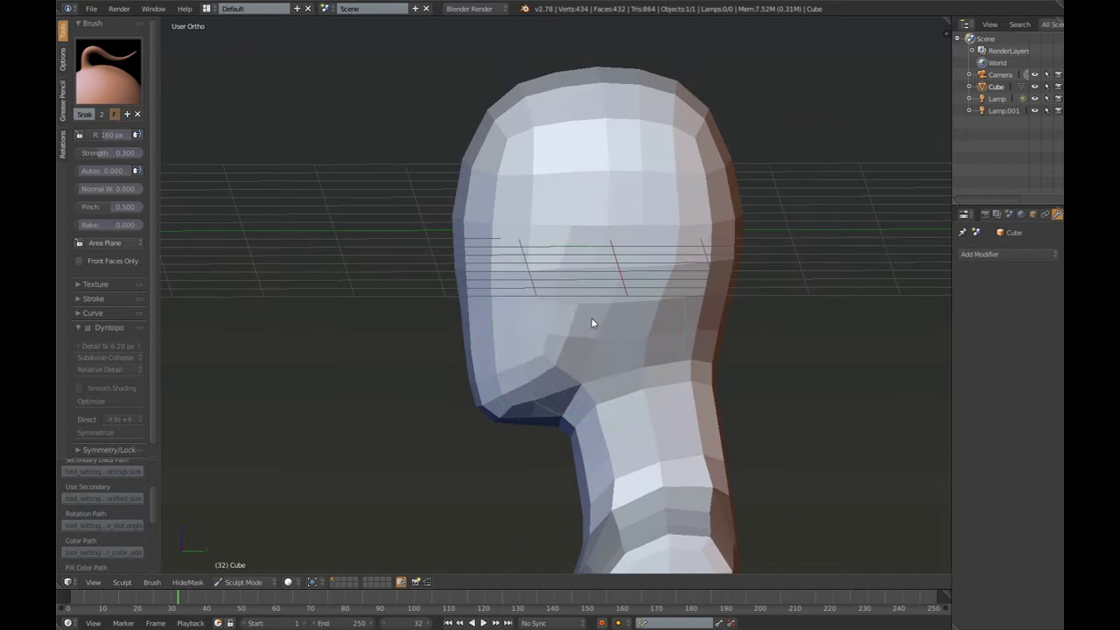
{"action": "scroll", "coordinate": [582, 204], "scroll_direction": "up", "scroll_amount": 1}
{"action": "scroll", "coordinate": [489, 227], "scroll_direction": "down", "scroll_amount": 2}
{"action": "mouse_move", "coordinate": [489, 228]}
{"action": "middle_mouse_down"}
{"action": "mouse_move", "coordinate": [640, 333]}
{"action": "mouse_move", "coordinate": [669, 289]}
{"action": "mouse_move", "coordinate": [695, 320]}
{"action": "mouse_move", "coordinate": [437, 312]}
{"action": "mouse_move", "coordinate": [618, 351]}
{"action": "mouse_move", "coordinate": [555, 394]}
{"action": "mouse_move", "coordinate": [580, 430]}
{"action": "mouse_move", "coordinate": [629, 375]}
{"action": "mouse_move", "coordinate": [523, 482]}
{"action": "mouse_move", "coordinate": [596, 414]}
{"action": "mouse_move", "coordinate": [552, 412]}
{"action": "mouse_move", "coordinate": [640, 469]}
{"action": "mouse_move", "coordinate": [678, 419]}
{"action": "mouse_move", "coordinate": [577, 437]}
{"action": "middle_mouse_up"}
{"action": "key", "text": "c"}
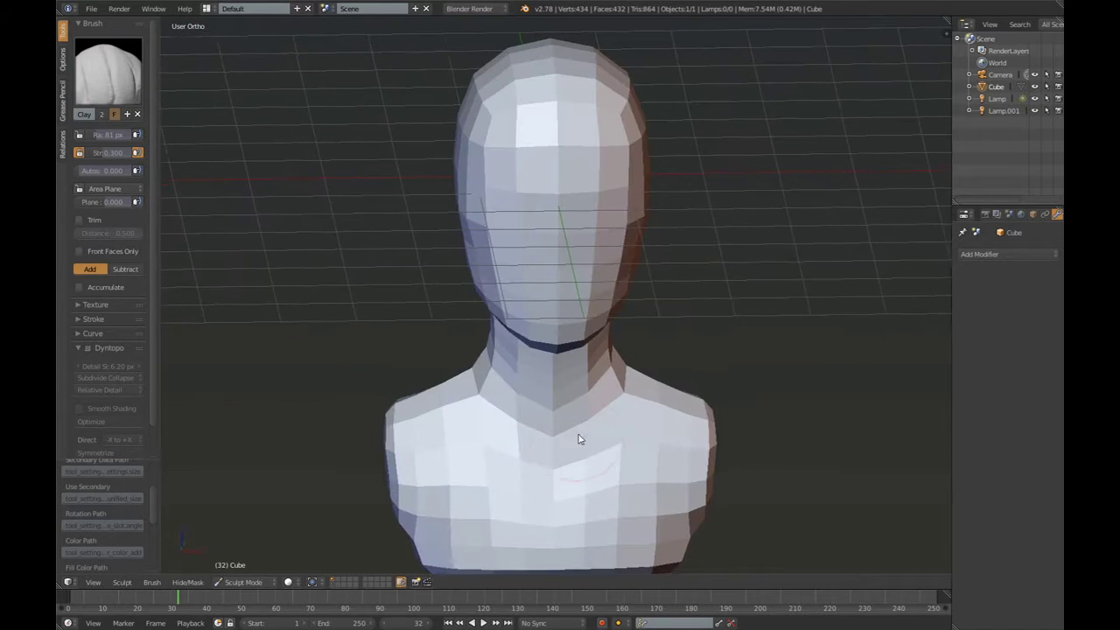
{"action": "left_click", "coordinate": [87, 348]}
{"action": "middle_click_drag", "start_coordinate": [551, 289], "coordinate": [563, 253]}
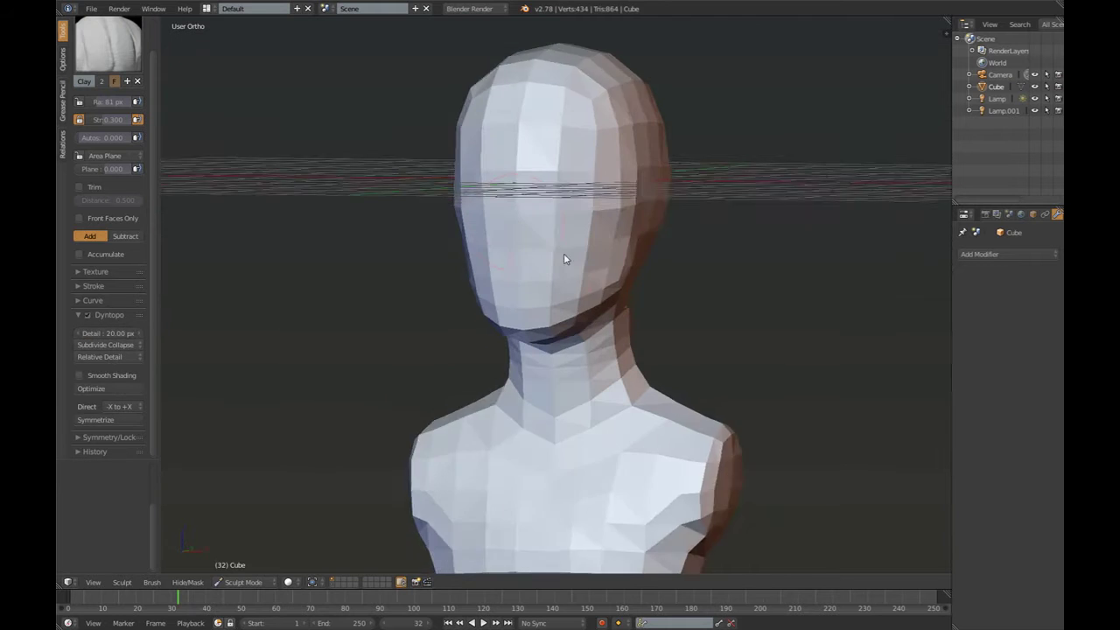
{"action": "scroll", "coordinate": [564, 253], "scroll_direction": "up", "scroll_amount": 3}
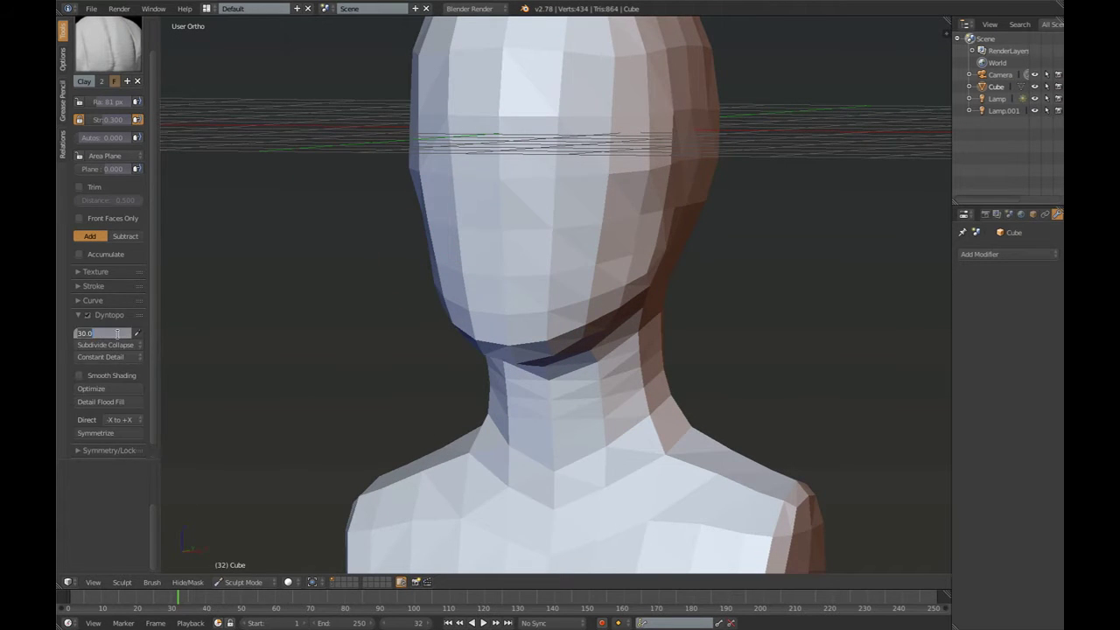
Detail-flood-fill the mesh with constant detail and slightly shrink the brush radius
{"action": "left_click", "coordinate": [142, 401]}
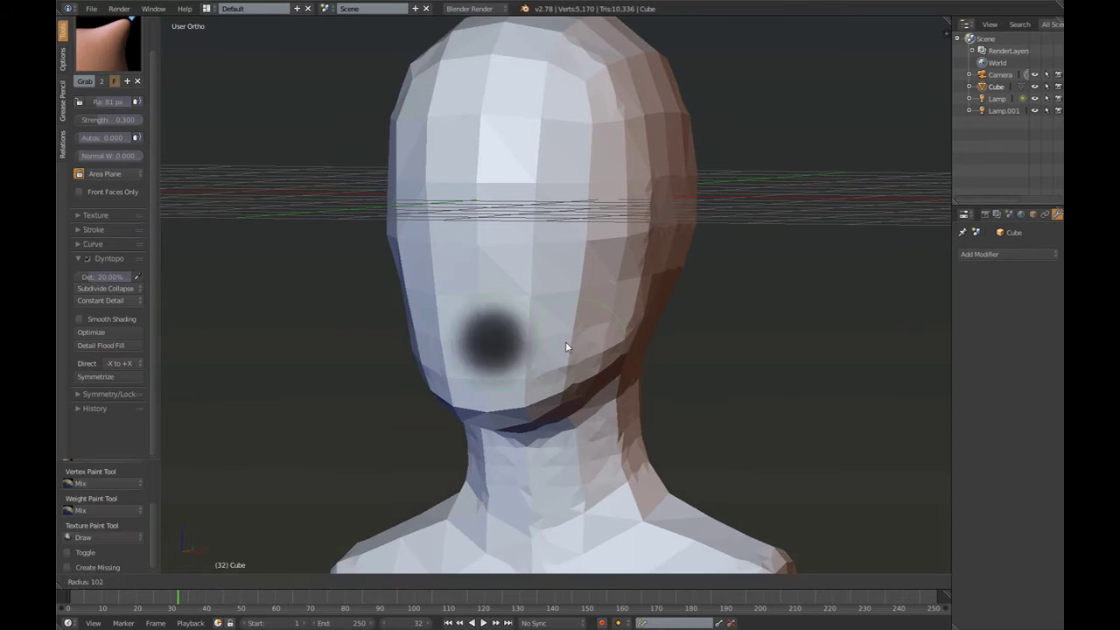
{"action": "key", "text": "f"}
{"action": "left_click", "coordinate": [631, 357]}
{"action": "mouse_move", "coordinate": [630, 357]}
{"action": "middle_mouse_down"}
{"action": "mouse_move", "coordinate": [548, 254]}
{"action": "mouse_move", "coordinate": [634, 263]}
{"action": "mouse_move", "coordinate": [631, 344]}
{"action": "mouse_move", "coordinate": [645, 332]}
{"action": "mouse_move", "coordinate": [485, 235]}
{"action": "mouse_move", "coordinate": [592, 268]}
{"action": "mouse_move", "coordinate": [475, 170]}
{"action": "middle_mouse_up"}
{"action": "scroll", "coordinate": [485, 235], "scroll_direction": "up", "scroll_amount": 2}
{"action": "scroll", "coordinate": [592, 268], "scroll_direction": "down", "scroll_amount": 3}
{"action": "scroll", "coordinate": [628, 204], "scroll_direction": "down", "scroll_amount": 3}
Inspect the dense bust from side, back and front three-quarter views
{"action": "mouse_move", "coordinate": [627, 204]}
{"action": "middle_mouse_down"}
{"action": "mouse_move", "coordinate": [568, 244]}
{"action": "mouse_move", "coordinate": [612, 231]}
{"action": "mouse_move", "coordinate": [649, 305]}
{"action": "mouse_move", "coordinate": [577, 312]}
{"action": "mouse_move", "coordinate": [720, 300]}
{"action": "mouse_move", "coordinate": [510, 334]}
{"action": "middle_mouse_up"}
{"action": "scroll", "coordinate": [509, 333], "scroll_direction": "up", "scroll_amount": 2}
{"action": "middle_click_drag", "start_coordinate": [514, 271], "coordinate": [613, 329]}
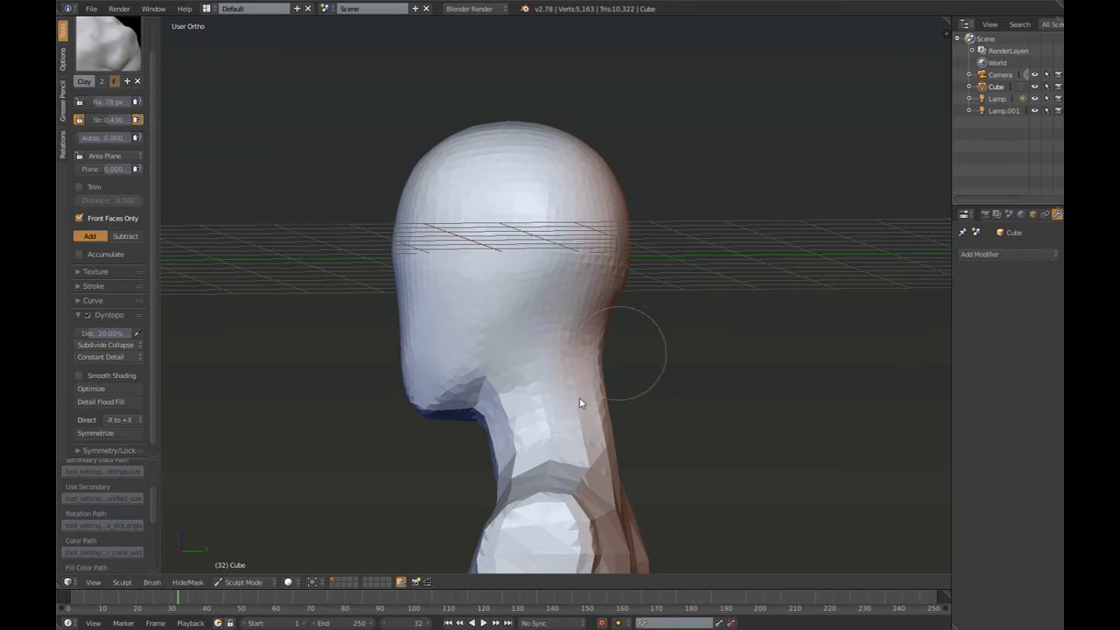
{"action": "mouse_move", "coordinate": [579, 398]}
{"action": "middle_mouse_down"}
{"action": "mouse_move", "coordinate": [615, 412]}
{"action": "mouse_move", "coordinate": [565, 382]}
{"action": "mouse_move", "coordinate": [602, 440]}
{"action": "mouse_move", "coordinate": [551, 480]}
{"action": "middle_mouse_up"}
{"action": "scroll", "coordinate": [602, 440], "scroll_direction": "down", "scroll_amount": 2}
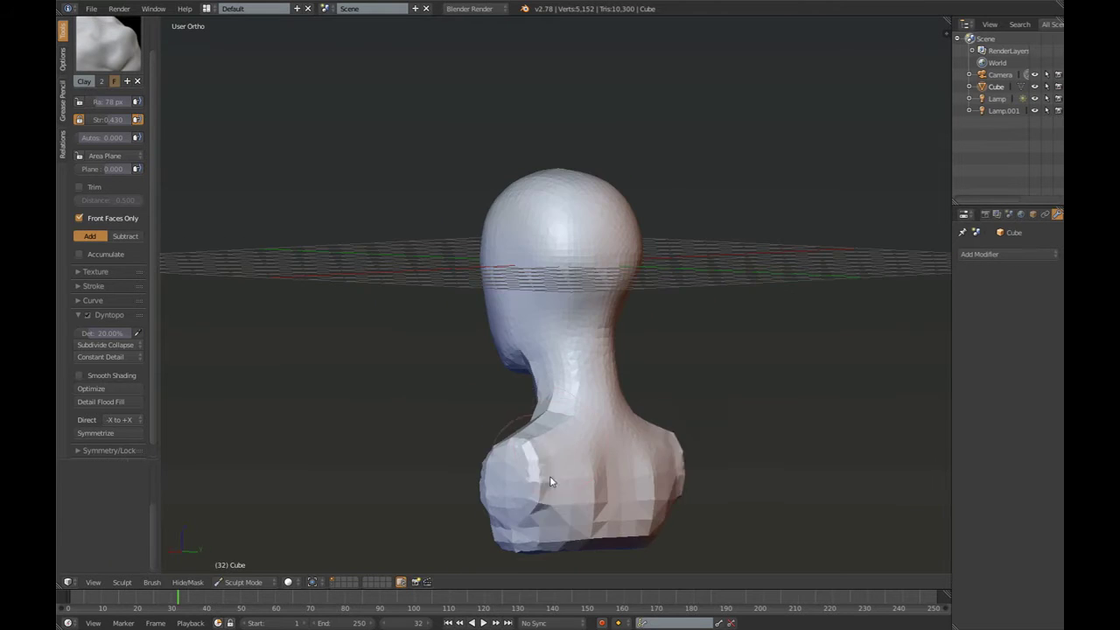
{"action": "mouse_move", "coordinate": [615, 515]}
{"action": "middle_mouse_down"}
{"action": "mouse_move", "coordinate": [540, 464]}
{"action": "mouse_move", "coordinate": [569, 475]}
{"action": "mouse_move", "coordinate": [565, 500]}
{"action": "middle_mouse_up"}
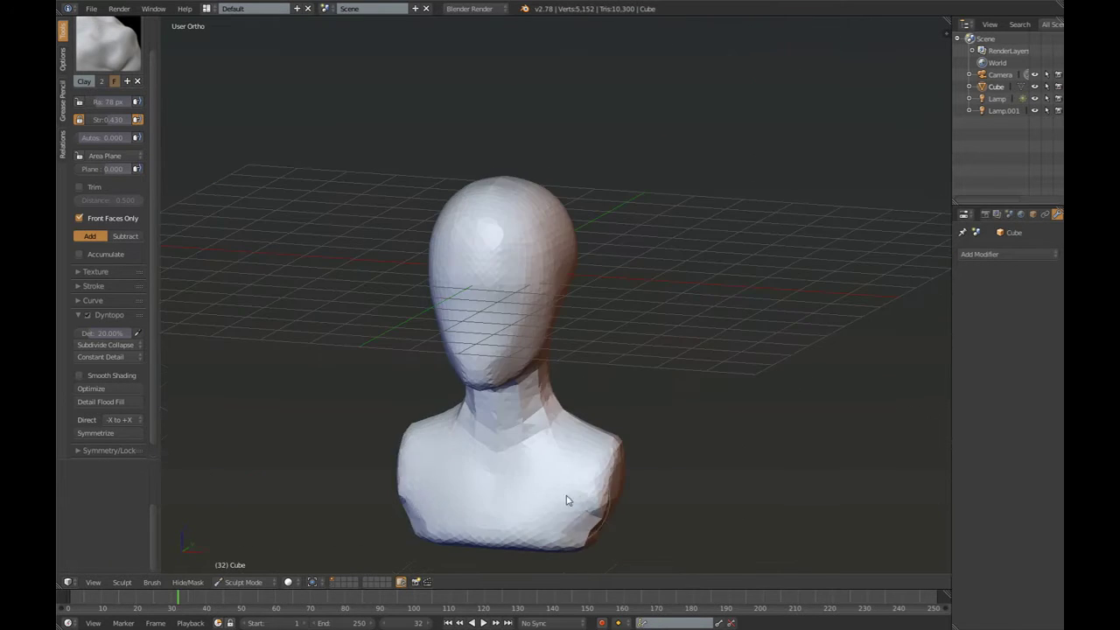
{"action": "scroll", "coordinate": [567, 393], "scroll_direction": "up", "scroll_amount": 2}
{"action": "mouse_move", "coordinate": [567, 394]}
{"action": "middle_mouse_down"}
{"action": "mouse_move", "coordinate": [508, 358]}
{"action": "mouse_move", "coordinate": [475, 188]}
{"action": "mouse_move", "coordinate": [557, 183]}
{"action": "mouse_move", "coordinate": [454, 262]}
{"action": "mouse_move", "coordinate": [527, 227]}
{"action": "middle_mouse_up"}
Build up a brow line across the face with the Clay brush
{"action": "middle_click_drag", "start_coordinate": [697, 205], "coordinate": [480, 243]}
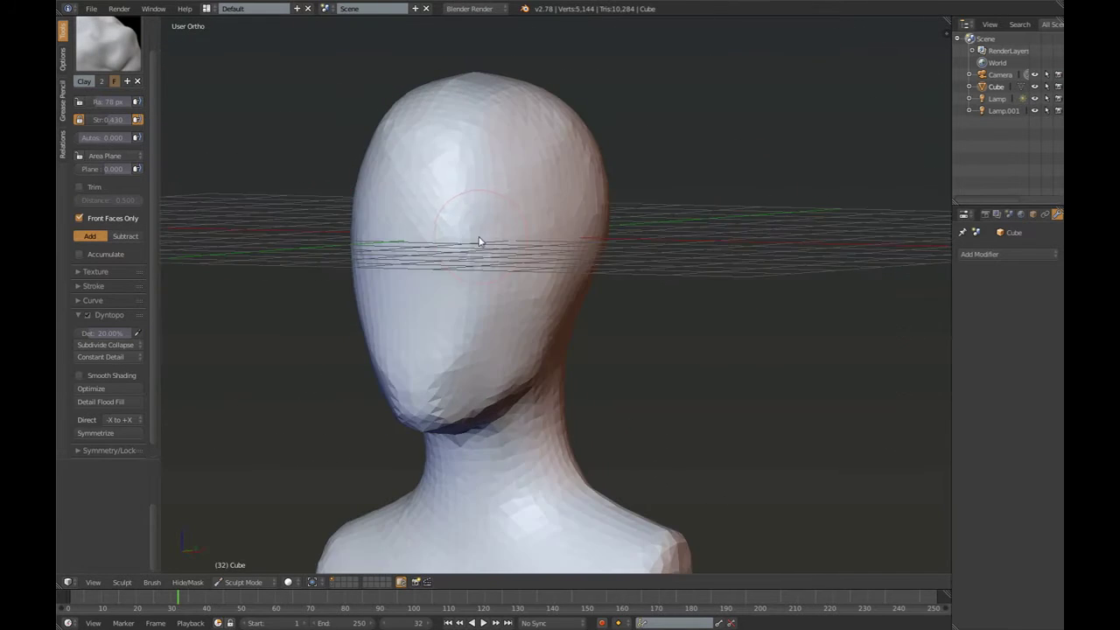
{"action": "key", "text": "n"}
{"action": "left_click", "coordinate": [863, 412]}
{"action": "key", "text": "n"}
{"action": "middle_click_drag", "start_coordinate": [519, 332], "coordinate": [405, 296]}
{"action": "left_click_drag", "start_coordinate": [405, 296], "coordinate": [425, 282]}
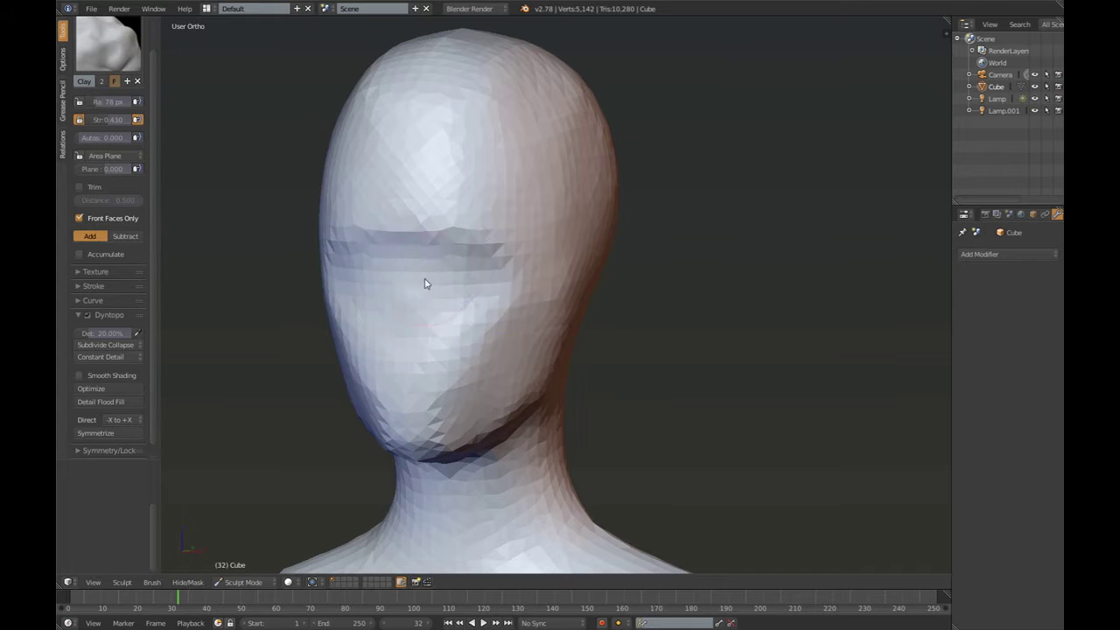
{"action": "scroll", "coordinate": [425, 282], "scroll_direction": "up", "scroll_amount": 2}
{"action": "scroll", "coordinate": [455, 325], "scroll_direction": "up", "scroll_amount": 1}
{"action": "mouse_move", "coordinate": [455, 324]}
{"action": "left_mouse_down"}
{"action": "mouse_move", "coordinate": [442, 292]}
{"action": "mouse_move", "coordinate": [464, 315]}
{"action": "left_mouse_up"}
{"action": "scroll", "coordinate": [465, 315], "scroll_direction": "down", "scroll_amount": 1}
Pull the nose outward from the face with the Snake Hook brush
{"action": "middle_click_drag", "start_coordinate": [464, 314], "coordinate": [412, 307]}
{"action": "key", "text": "k"}
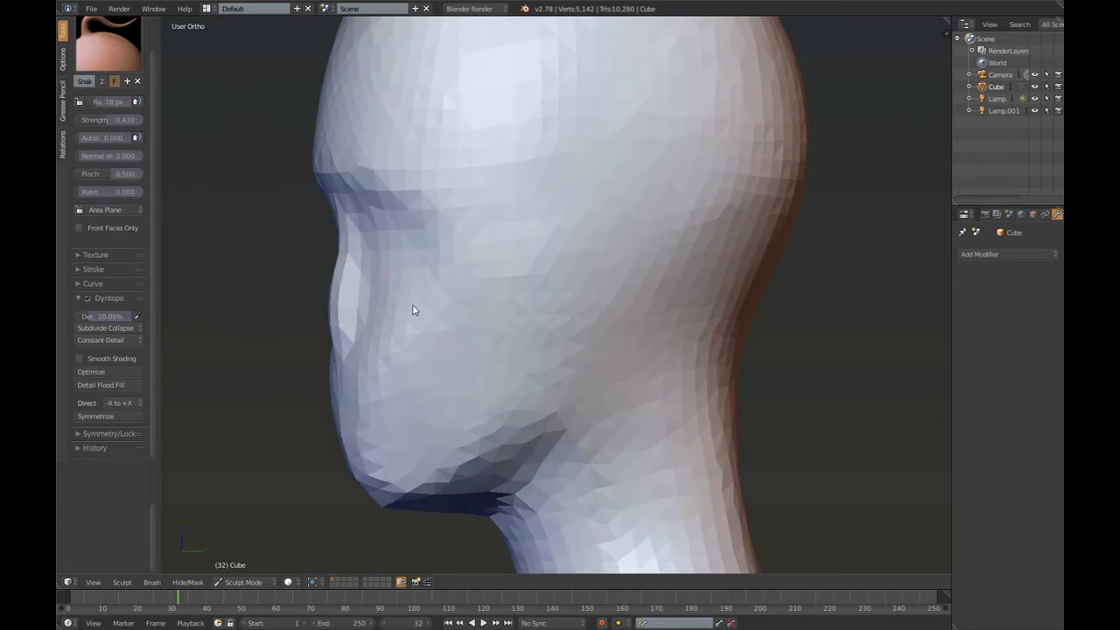
{"action": "scroll", "coordinate": [295, 305], "scroll_direction": "up", "scroll_amount": 1}
{"action": "left_click_drag", "start_coordinate": [295, 305], "coordinate": [247, 304]}
{"action": "middle_click_drag", "start_coordinate": [288, 250], "coordinate": [426, 318]}
{"action": "scroll", "coordinate": [426, 317], "scroll_direction": "down", "scroll_amount": 2}
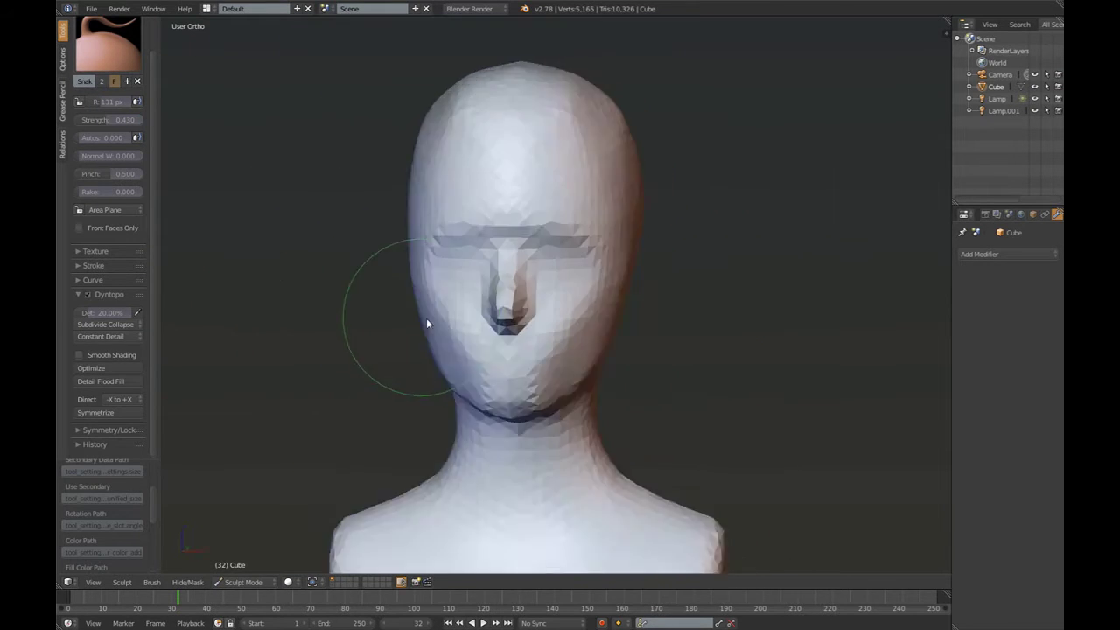
{"action": "scroll", "coordinate": [508, 325], "scroll_direction": "up", "scroll_amount": 2}
{"action": "scroll", "coordinate": [507, 326], "scroll_direction": "down", "scroll_amount": 1}
{"action": "middle_click_drag", "start_coordinate": [507, 325], "coordinate": [408, 291]}
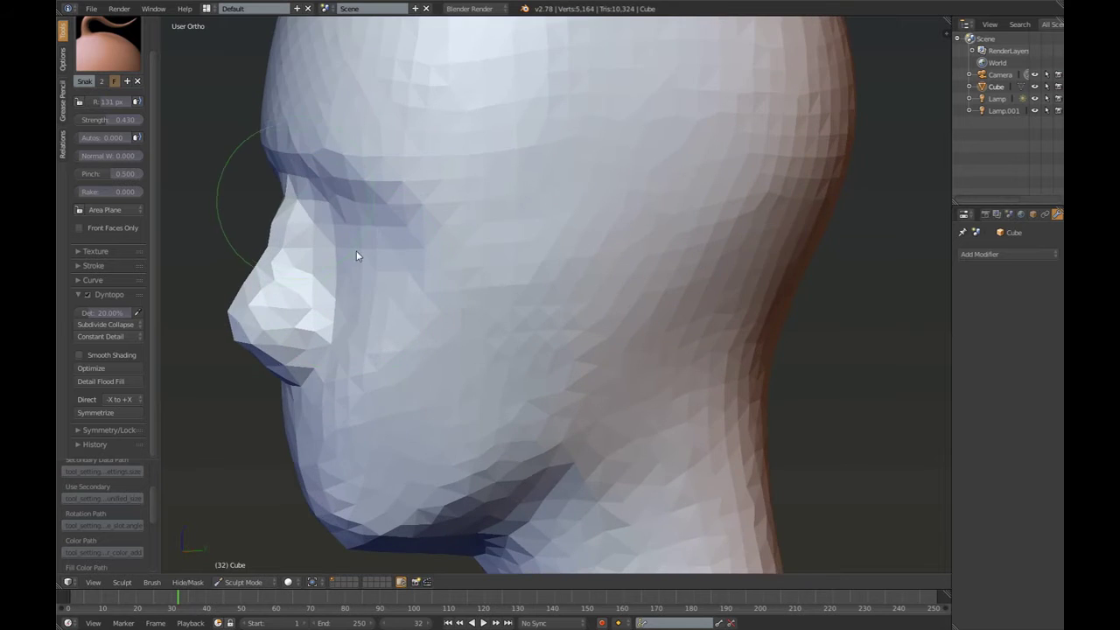
In the right side view, pull out the back of the neck with Snake Hook
{"action": "key", "text": "c"}
{"action": "mouse_move", "coordinate": [357, 253]}
{"action": "middle_mouse_down"}
{"action": "mouse_move", "coordinate": [425, 270]}
{"action": "mouse_move", "coordinate": [475, 225]}
{"action": "mouse_move", "coordinate": [598, 254]}
{"action": "middle_mouse_up"}
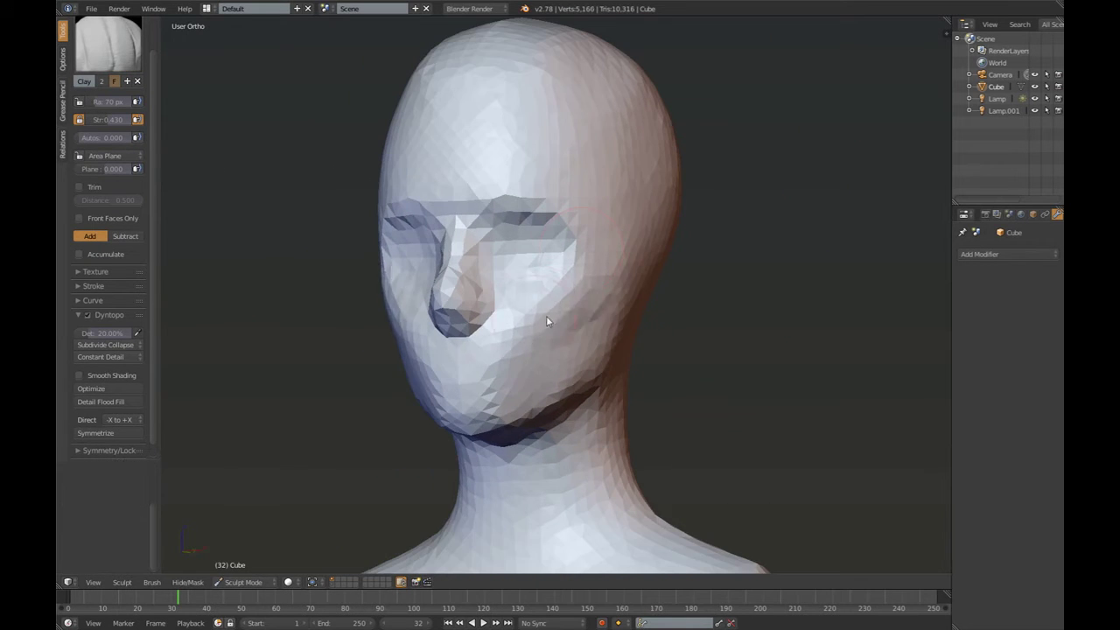
{"action": "middle_click_drag", "start_coordinate": [546, 317], "coordinate": [555, 319]}
{"action": "key", "text": "KP_3"}
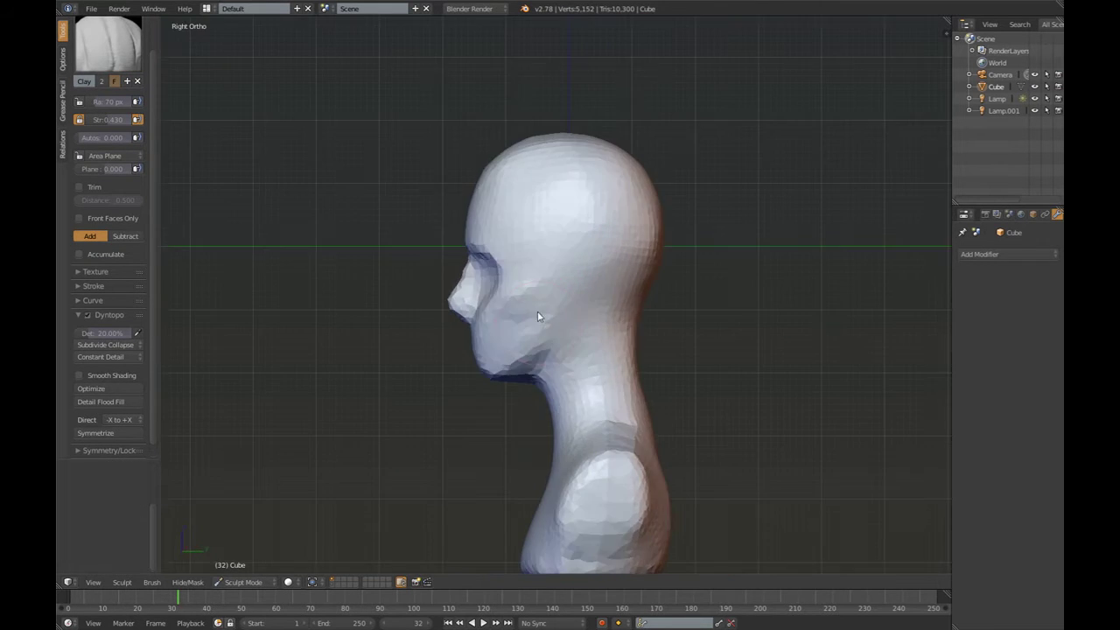
{"action": "key", "text": "k"}
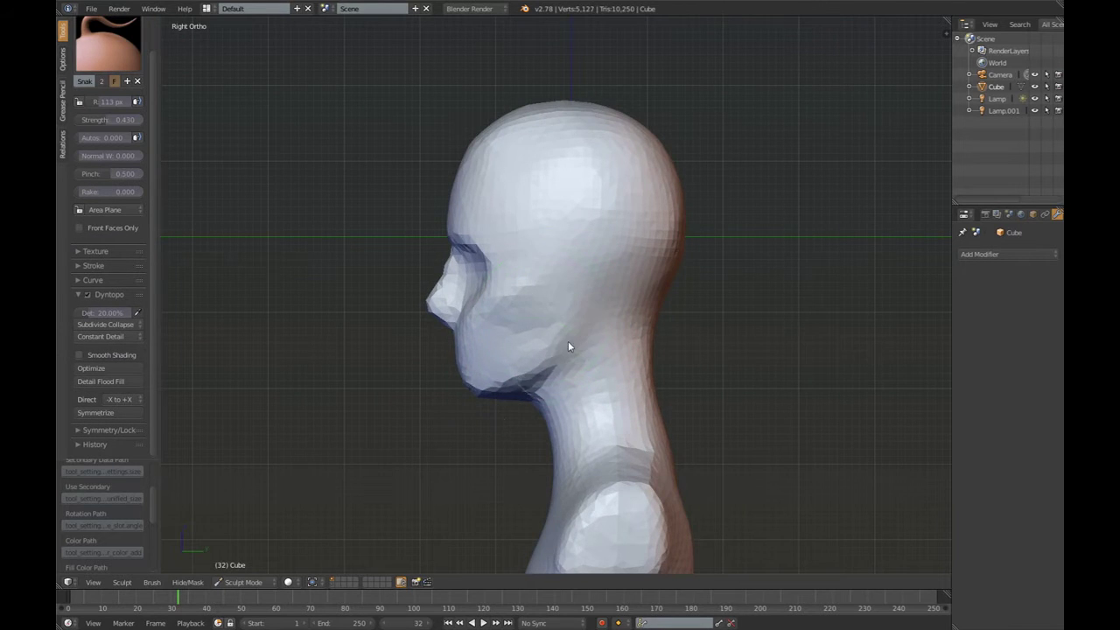
{"action": "scroll", "coordinate": [551, 394], "scroll_direction": "down", "scroll_amount": 1}
{"action": "scroll", "coordinate": [549, 376], "scroll_direction": "down", "scroll_amount": 2}
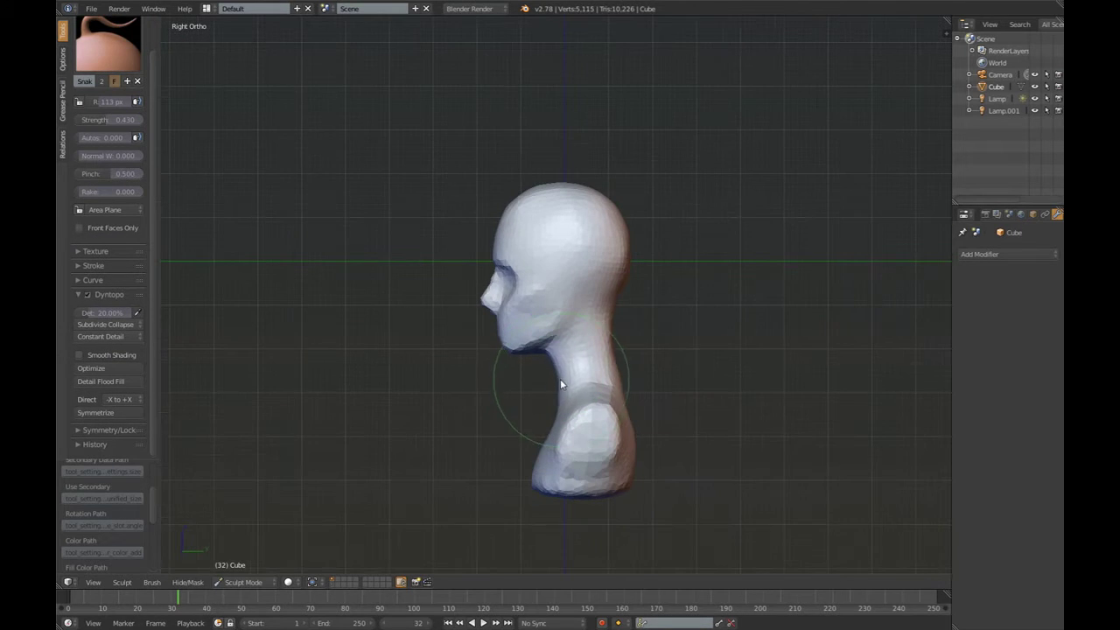
{"action": "left_click_drag", "start_coordinate": [617, 318], "coordinate": [625, 394]}
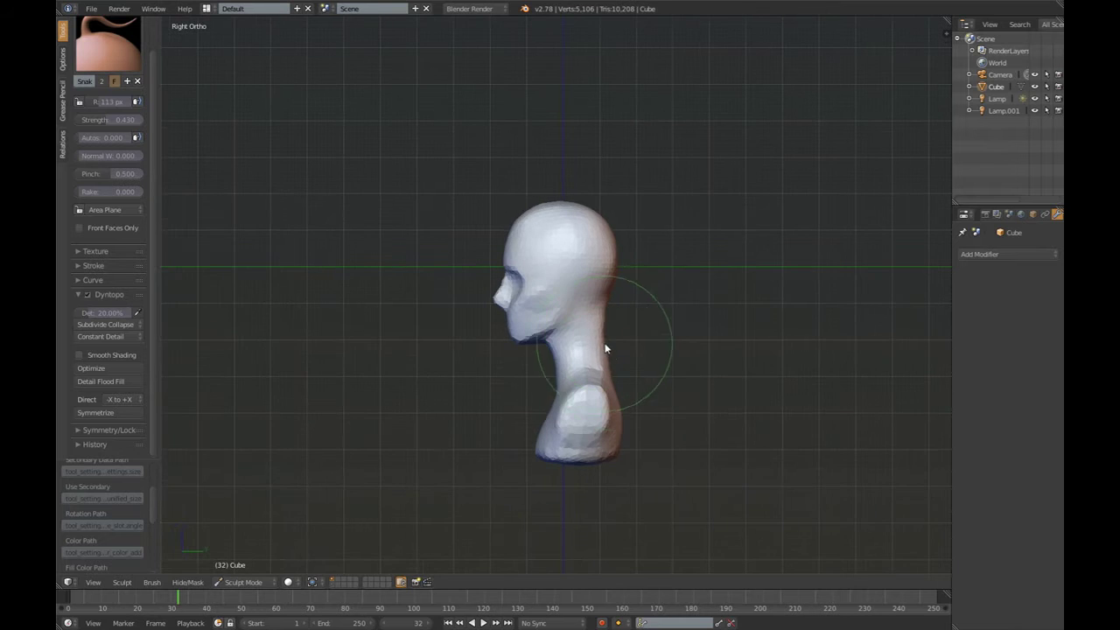
{"action": "middle_click_drag", "start_coordinate": [625, 394], "coordinate": [631, 412]}
{"action": "key", "text": "KP_3"}
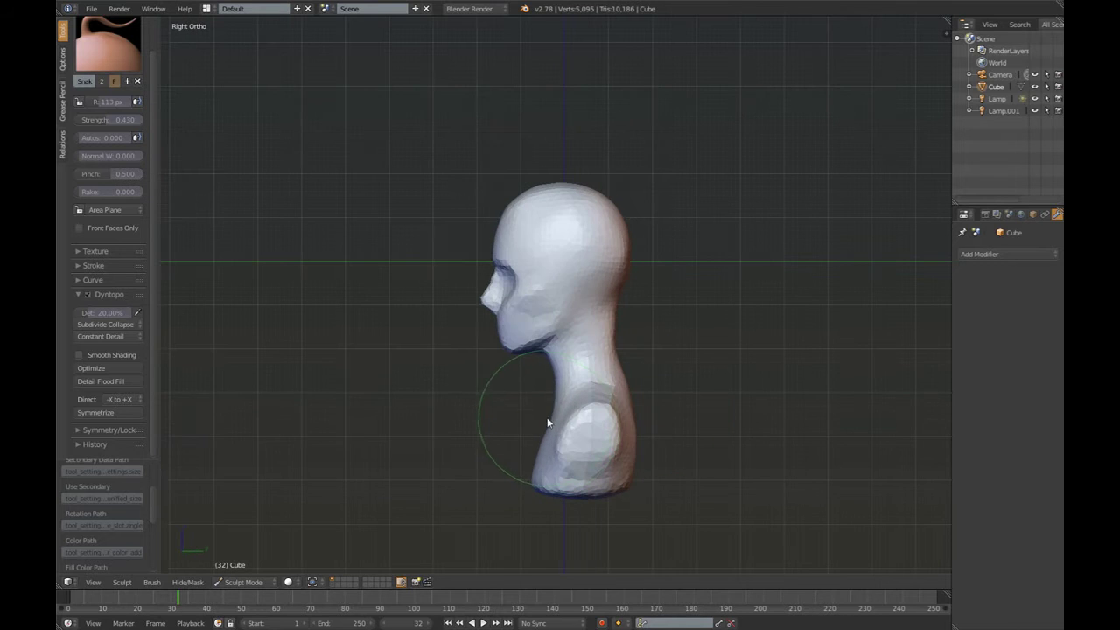
{"action": "scroll", "coordinate": [546, 424], "scroll_direction": "up", "scroll_amount": 1}
{"action": "mouse_move", "coordinate": [549, 445]}
{"action": "middle_mouse_down"}
{"action": "mouse_move", "coordinate": [563, 463]}
{"action": "mouse_move", "coordinate": [600, 393]}
{"action": "mouse_move", "coordinate": [634, 374]}
{"action": "mouse_move", "coordinate": [579, 424]}
{"action": "mouse_move", "coordinate": [603, 392]}
{"action": "mouse_move", "coordinate": [580, 407]}
{"action": "mouse_move", "coordinate": [679, 399]}
{"action": "middle_mouse_up"}
{"action": "key", "text": "c"}
{"action": "scroll", "coordinate": [562, 463], "scroll_direction": "up", "scroll_amount": 2}
Build up the chest with Clay and lower the brush strength to 0.228
{"action": "mouse_move", "coordinate": [679, 400]}
{"action": "left_mouse_down"}
{"action": "mouse_move", "coordinate": [703, 377]}
{"action": "mouse_move", "coordinate": [667, 435]}
{"action": "left_mouse_up"}
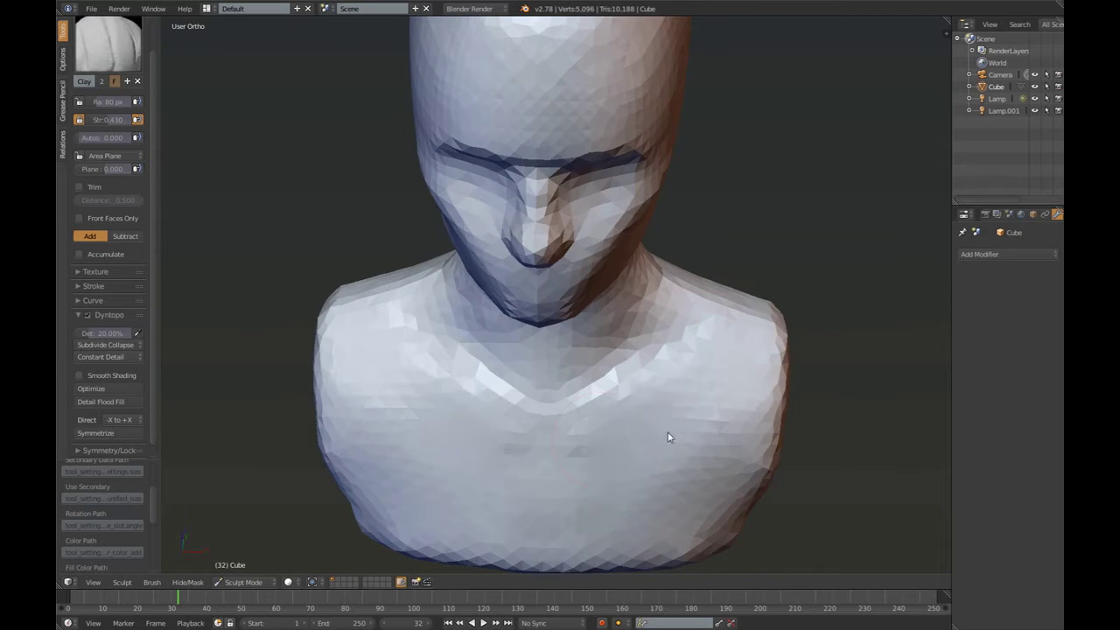
{"action": "mouse_move", "coordinate": [667, 435]}
{"action": "middle_mouse_down"}
{"action": "mouse_move", "coordinate": [482, 420]}
{"action": "mouse_move", "coordinate": [609, 287]}
{"action": "mouse_move", "coordinate": [717, 338]}
{"action": "mouse_move", "coordinate": [725, 375]}
{"action": "mouse_move", "coordinate": [782, 322]}
{"action": "mouse_move", "coordinate": [659, 293]}
{"action": "mouse_move", "coordinate": [650, 224]}
{"action": "middle_mouse_up"}
{"action": "scroll", "coordinate": [610, 287], "scroll_direction": "down", "scroll_amount": 3}
{"action": "scroll", "coordinate": [659, 293], "scroll_direction": "up", "scroll_amount": 3}
{"action": "scroll", "coordinate": [650, 225], "scroll_direction": "up", "scroll_amount": 2}
{"action": "left_click_drag", "start_coordinate": [114, 120], "coordinate": [97, 123]}
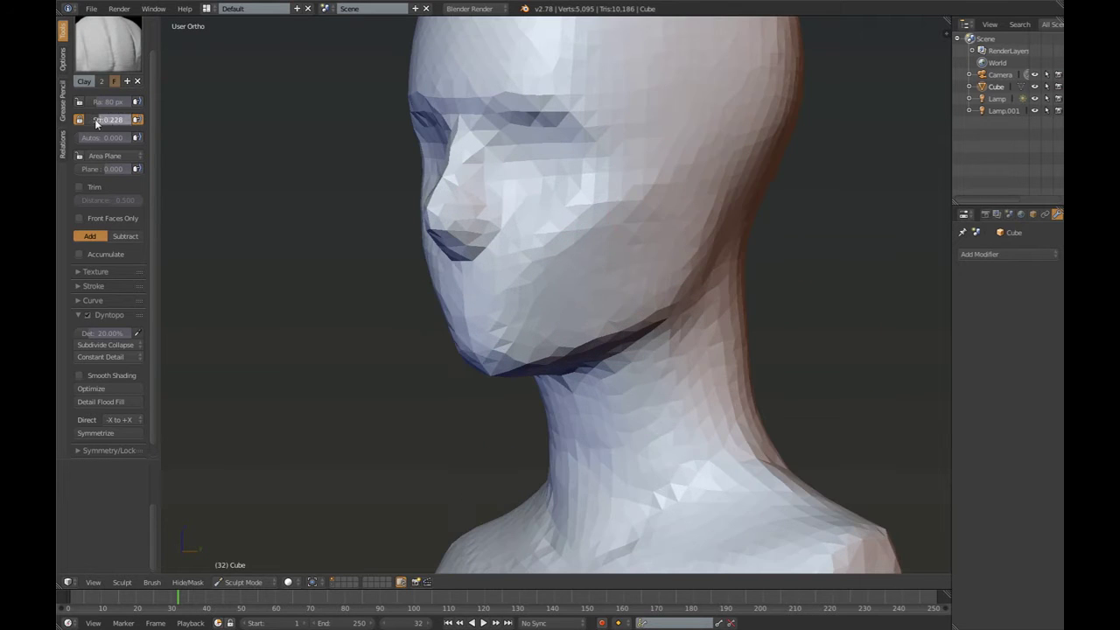
{"action": "scroll", "coordinate": [494, 240], "scroll_direction": "down", "scroll_amount": 2}
Carve the nostril crease under the nose with the Crease brush
{"action": "middle_click_drag", "start_coordinate": [657, 264], "coordinate": [523, 317]}
{"action": "scroll", "coordinate": [530, 324], "scroll_direction": "up", "scroll_amount": 4}
{"action": "key", "text": "shift+c"}
{"action": "scroll", "coordinate": [564, 277], "scroll_direction": "up", "scroll_amount": 1}
{"action": "scroll", "coordinate": [523, 317], "scroll_direction": "down", "scroll_amount": 2}
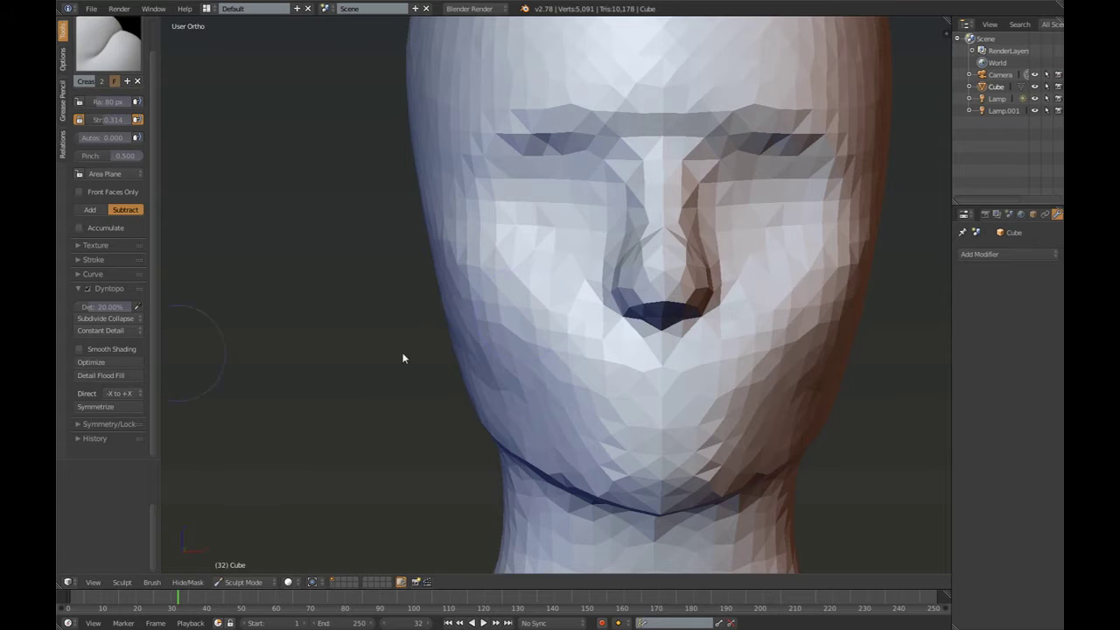
{"action": "middle_click_drag", "start_coordinate": [403, 358], "coordinate": [455, 332]}
Tweak the nose with Snake Hook, then return to Clay and check the head's profiles
{"action": "key", "text": "k"}
{"action": "left_click_drag", "start_coordinate": [691, 306], "coordinate": [700, 288]}
{"action": "scroll", "coordinate": [649, 317], "scroll_direction": "down", "scroll_amount": 2}
{"action": "mouse_move", "coordinate": [665, 315]}
{"action": "middle_mouse_down"}
{"action": "mouse_move", "coordinate": [648, 316]}
{"action": "mouse_move", "coordinate": [687, 312]}
{"action": "middle_mouse_up"}
{"action": "scroll", "coordinate": [644, 350], "scroll_direction": "down", "scroll_amount": 2}
{"action": "middle_click_drag", "start_coordinate": [645, 350], "coordinate": [670, 354]}
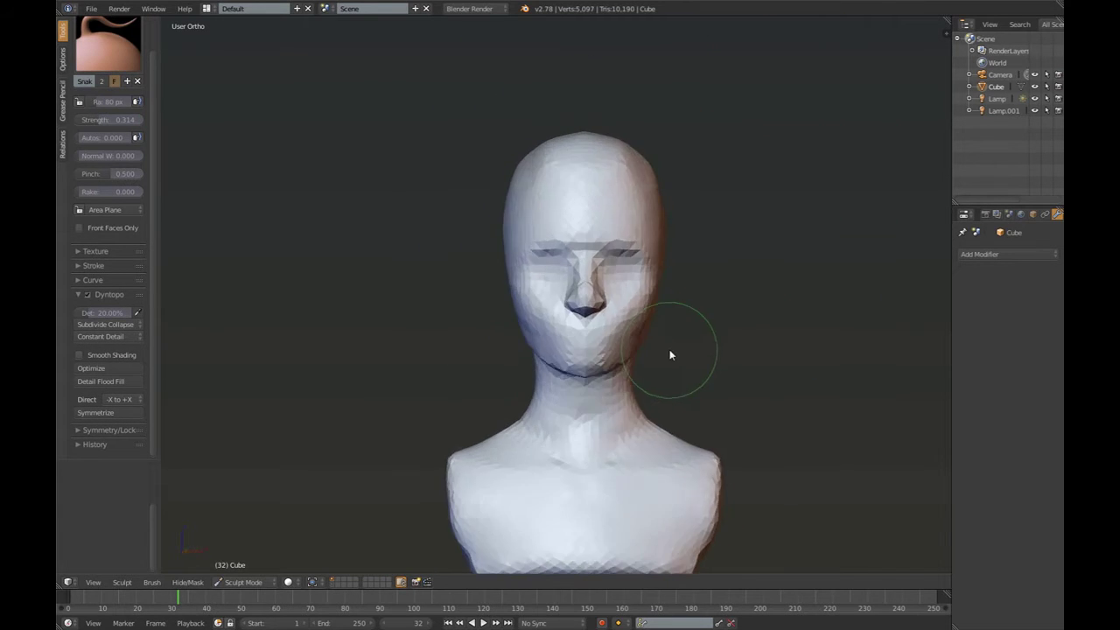
{"action": "scroll", "coordinate": [670, 354], "scroll_direction": "up", "scroll_amount": 3}
{"action": "key", "text": "c"}
{"action": "mouse_move", "coordinate": [642, 400]}
{"action": "middle_mouse_down"}
{"action": "mouse_move", "coordinate": [649, 420]}
{"action": "mouse_move", "coordinate": [668, 412]}
{"action": "mouse_move", "coordinate": [778, 433]}
{"action": "mouse_move", "coordinate": [831, 250]}
{"action": "middle_mouse_up"}
{"action": "left_click_drag", "start_coordinate": [743, 280], "coordinate": [691, 367]}
{"action": "mouse_move", "coordinate": [691, 367]}
{"action": "middle_mouse_down"}
{"action": "mouse_move", "coordinate": [450, 300]}
{"action": "mouse_move", "coordinate": [716, 238]}
{"action": "mouse_move", "coordinate": [627, 387]}
{"action": "middle_mouse_up"}
Set Dyntopo detail to 10% and carve the mouth line with the Crease brush
{"action": "scroll", "coordinate": [627, 388], "scroll_direction": "up", "scroll_amount": 2}
{"action": "key", "text": "shift+c"}
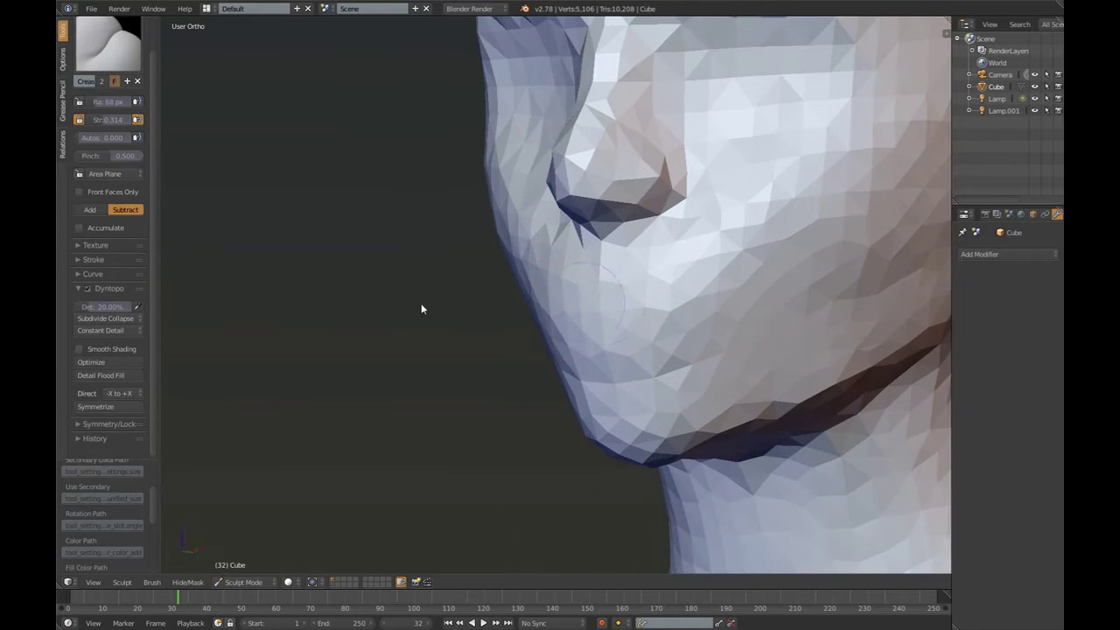
{"action": "left_click_drag", "start_coordinate": [123, 308], "coordinate": [149, 308]}
{"action": "middle_click_drag", "start_coordinate": [654, 320], "coordinate": [632, 331]}
{"action": "scroll", "coordinate": [631, 330], "scroll_direction": "up", "scroll_amount": 3}
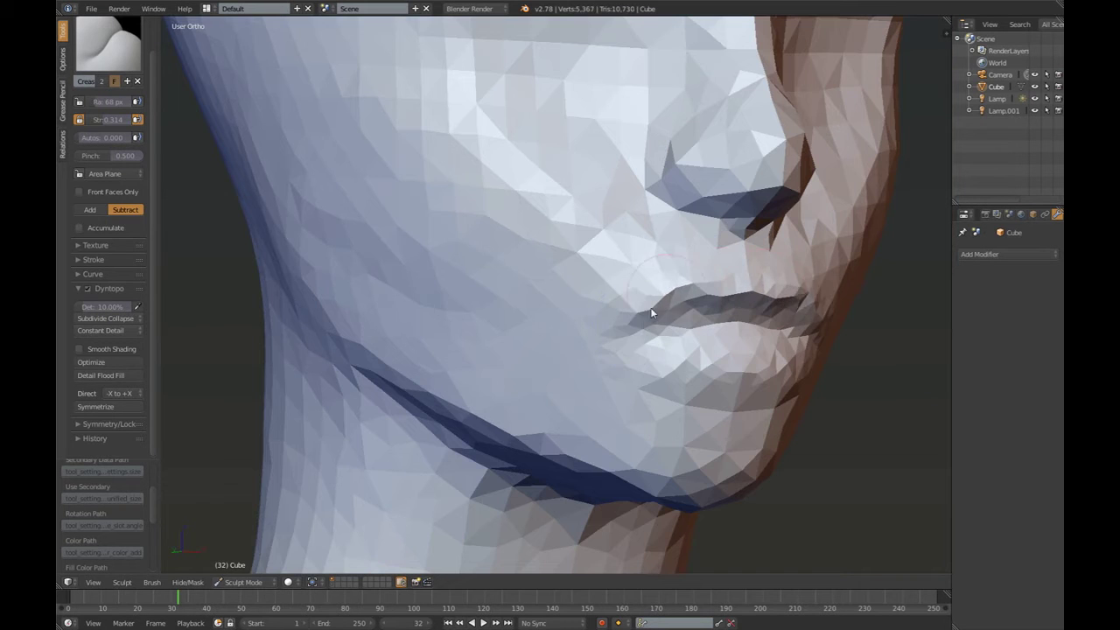
{"action": "scroll", "coordinate": [650, 312], "scroll_direction": "down", "scroll_amount": 2}
{"action": "left_click_drag", "start_coordinate": [662, 385], "coordinate": [610, 364]}
{"action": "middle_click_drag", "start_coordinate": [610, 364], "coordinate": [699, 350]}
Pull the lips outward and shape the lower lip with Snake Hook
{"action": "key", "text": "k"}
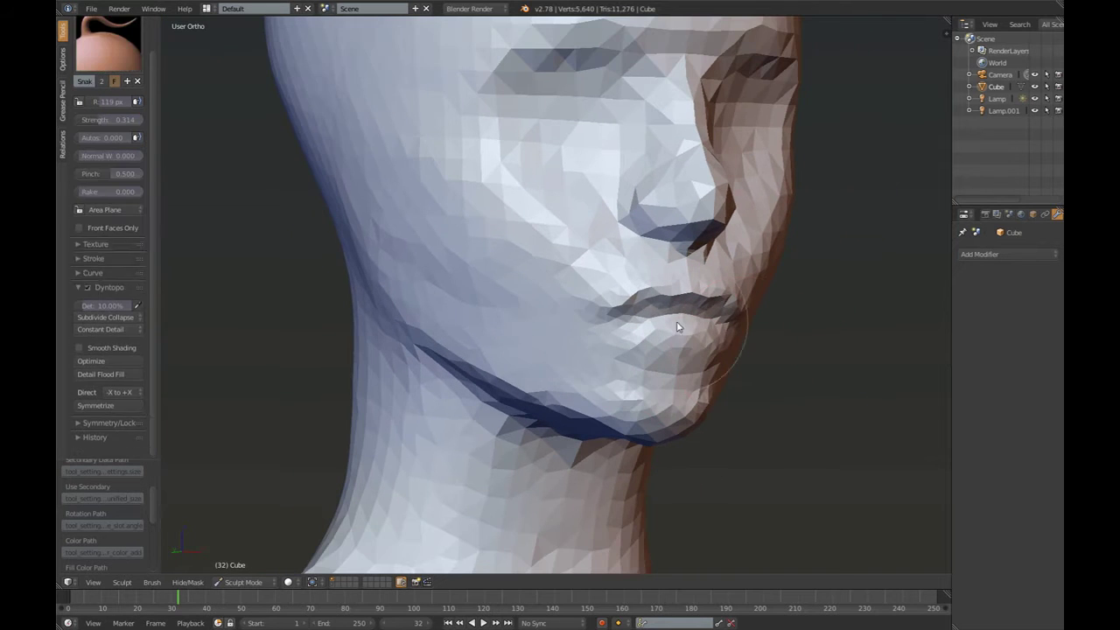
{"action": "left_click_drag", "start_coordinate": [676, 327], "coordinate": [612, 306]}
{"action": "middle_click_drag", "start_coordinate": [612, 306], "coordinate": [635, 289]}
{"action": "scroll", "coordinate": [635, 279], "scroll_direction": "up", "scroll_amount": 2}
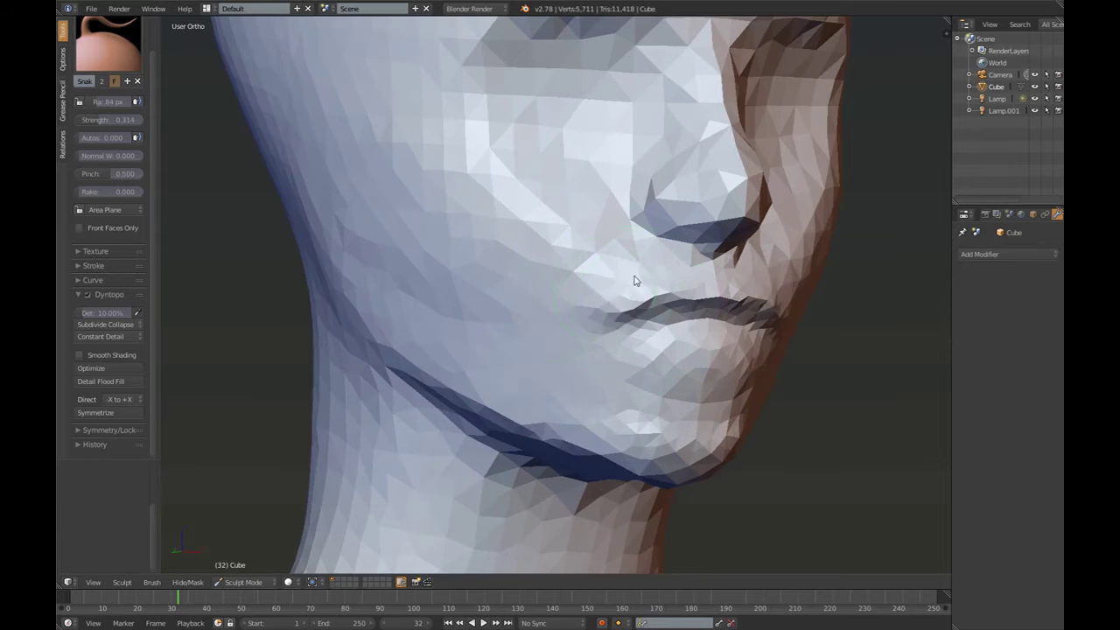
{"action": "scroll", "coordinate": [636, 280], "scroll_direction": "down", "scroll_amount": 2}
Flatten a small cheek patch and add a stroke along the jaw with Clay
{"action": "key", "text": "c"}
{"action": "mouse_move", "coordinate": [582, 202]}
{"action": "middle_mouse_down"}
{"action": "mouse_move", "coordinate": [600, 250]}
{"action": "mouse_move", "coordinate": [559, 280]}
{"action": "middle_mouse_up"}
{"action": "left_click_drag", "start_coordinate": [560, 280], "coordinate": [549, 293]}
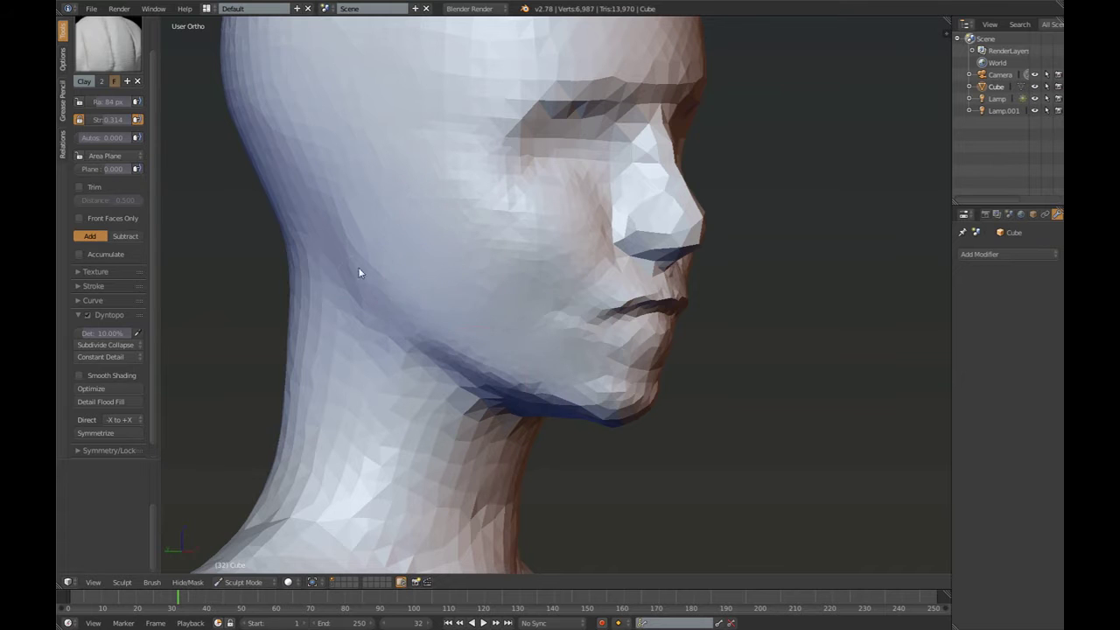
{"action": "left_click_drag", "start_coordinate": [353, 385], "coordinate": [420, 385]}
{"action": "mouse_move", "coordinate": [420, 385]}
{"action": "middle_mouse_down"}
{"action": "mouse_move", "coordinate": [542, 399]}
{"action": "mouse_move", "coordinate": [690, 320]}
{"action": "mouse_move", "coordinate": [723, 280]}
{"action": "mouse_move", "coordinate": [599, 386]}
{"action": "middle_mouse_up"}
{"action": "scroll", "coordinate": [610, 395], "scroll_direction": "up", "scroll_amount": 2}
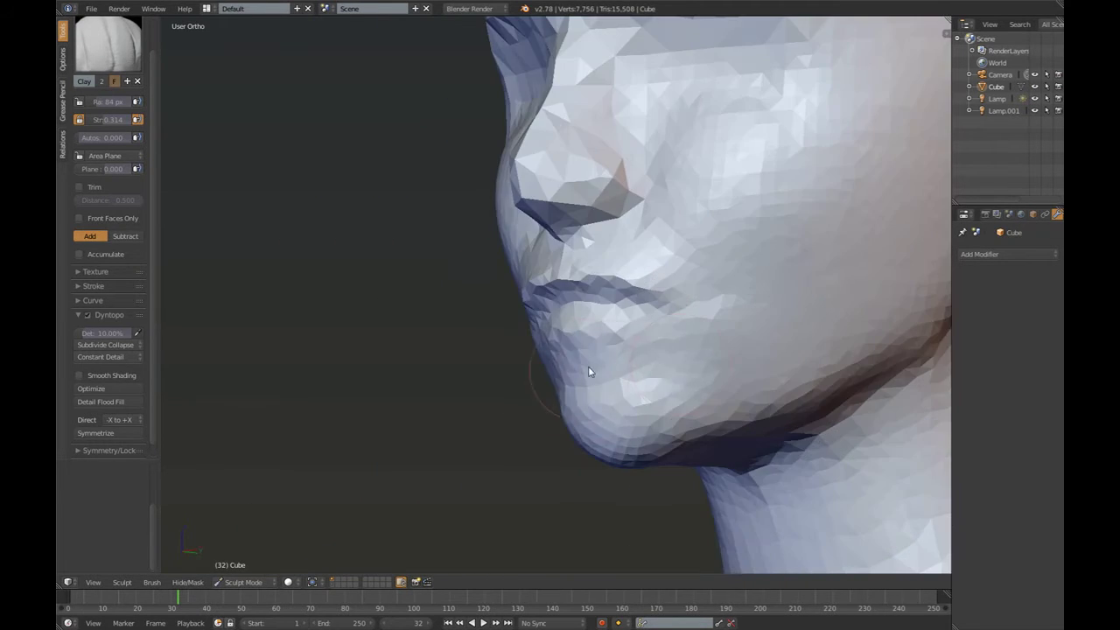
{"action": "mouse_move", "coordinate": [754, 326]}
{"action": "middle_mouse_down"}
{"action": "mouse_move", "coordinate": [775, 326]}
{"action": "mouse_move", "coordinate": [723, 315]}
{"action": "mouse_move", "coordinate": [670, 283]}
{"action": "middle_mouse_up"}
Deepen the crease between the lips from a frontal view
{"action": "key", "text": "shift+c"}
{"action": "scroll", "coordinate": [744, 324], "scroll_direction": "up", "scroll_amount": 2}
{"action": "left_click_drag", "start_coordinate": [744, 324], "coordinate": [676, 369]}
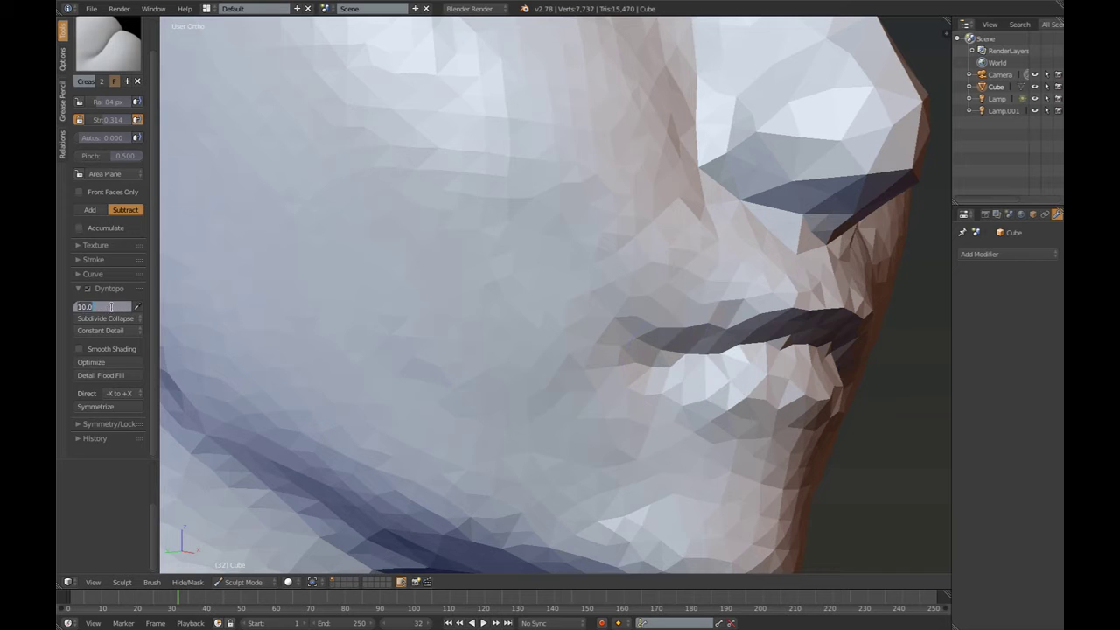
{"action": "mouse_move", "coordinate": [822, 305]}
{"action": "middle_mouse_down"}
{"action": "mouse_move", "coordinate": [664, 320]}
{"action": "mouse_move", "coordinate": [653, 339]}
{"action": "middle_mouse_up"}
{"action": "key", "text": "g"}
{"action": "scroll", "coordinate": [665, 317], "scroll_direction": "down", "scroll_amount": 2}
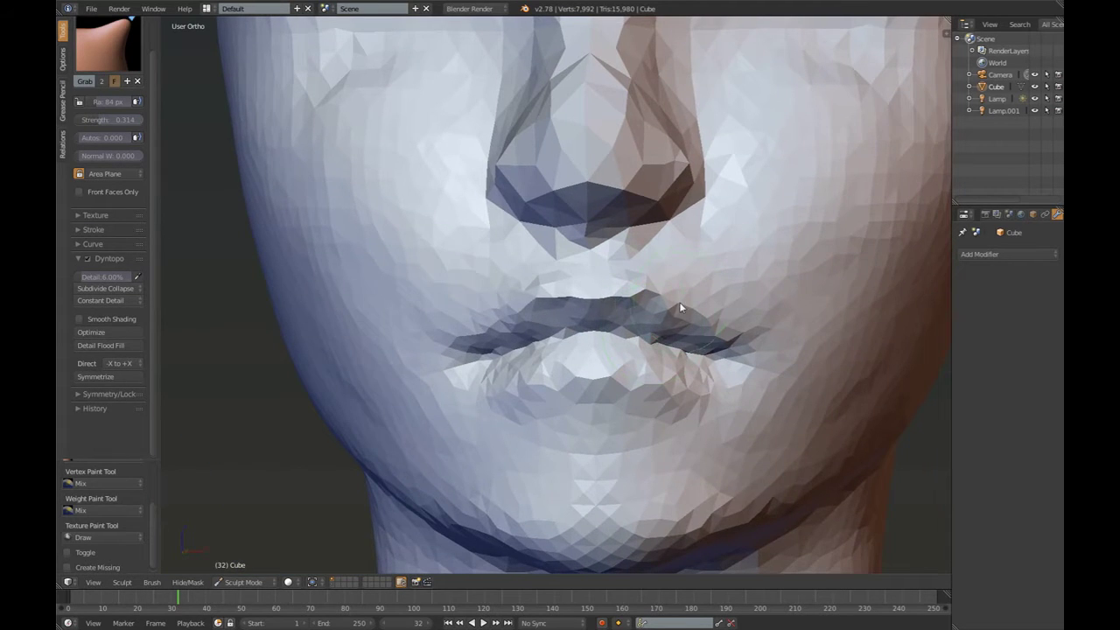
Check the head from the exact front view, zooming in and out
{"action": "key", "text": "k"}
{"action": "scroll", "coordinate": [593, 301], "scroll_direction": "up", "scroll_amount": 1}
{"action": "key", "text": "KP_1"}
{"action": "scroll", "coordinate": [726, 376], "scroll_direction": "down", "scroll_amount": 2}
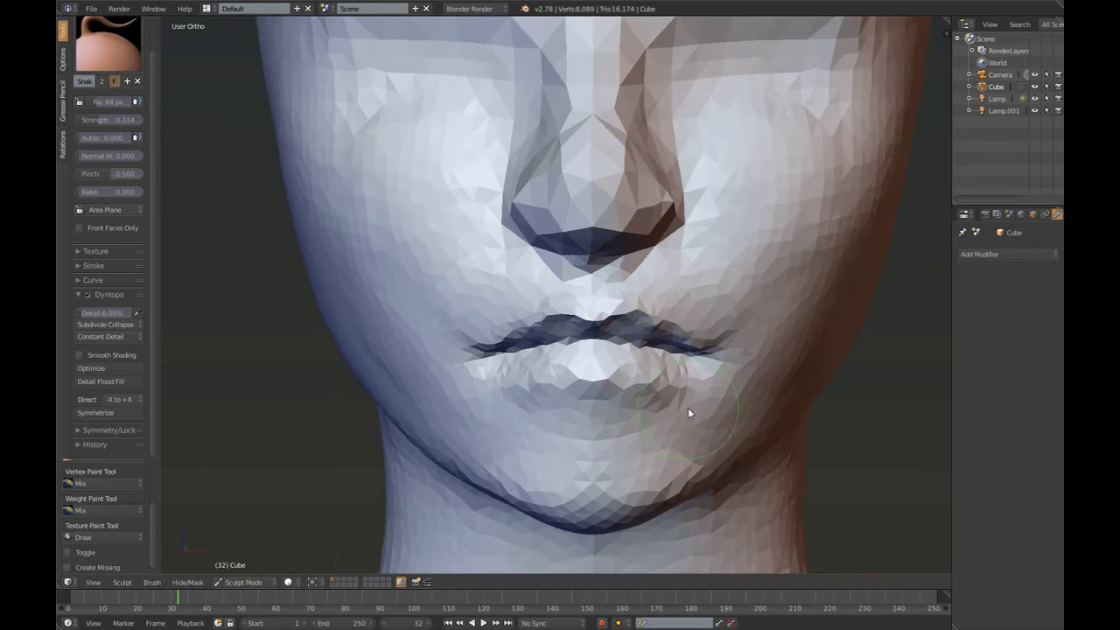
{"action": "scroll", "coordinate": [577, 339], "scroll_direction": "down", "scroll_amount": 3}
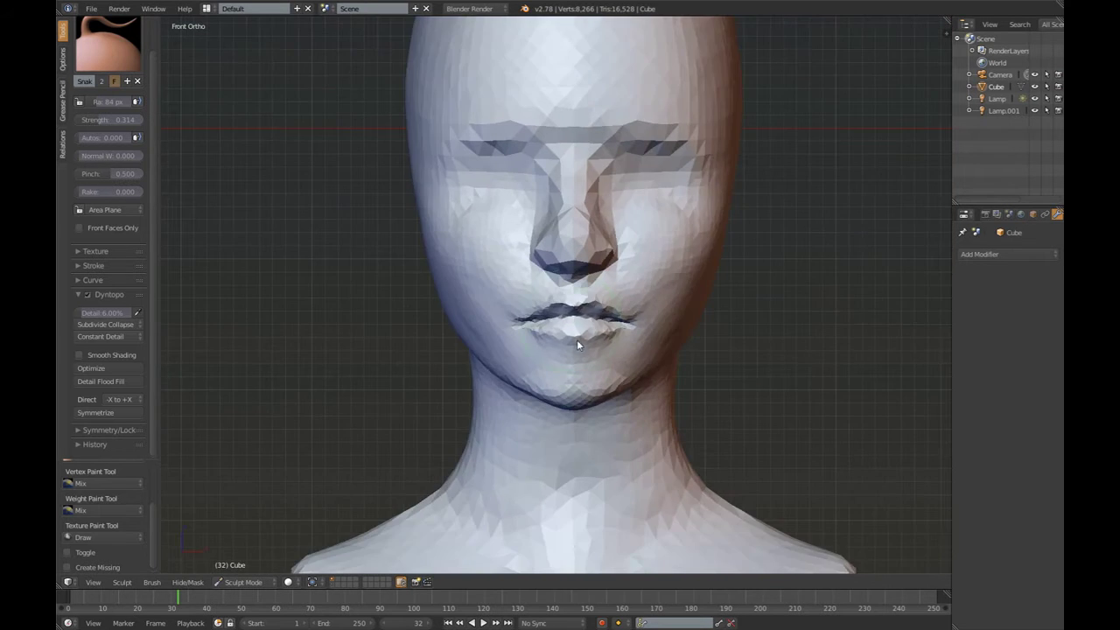
{"action": "key", "text": "c"}
{"action": "scroll", "coordinate": [613, 294], "scroll_direction": "up", "scroll_amount": 2}
{"action": "scroll", "coordinate": [604, 275], "scroll_direction": "up", "scroll_amount": 1}
Pull the nose tip and lips forward with Snake Hook in the right side profile
{"action": "key", "text": "ctrl+KP_3"}
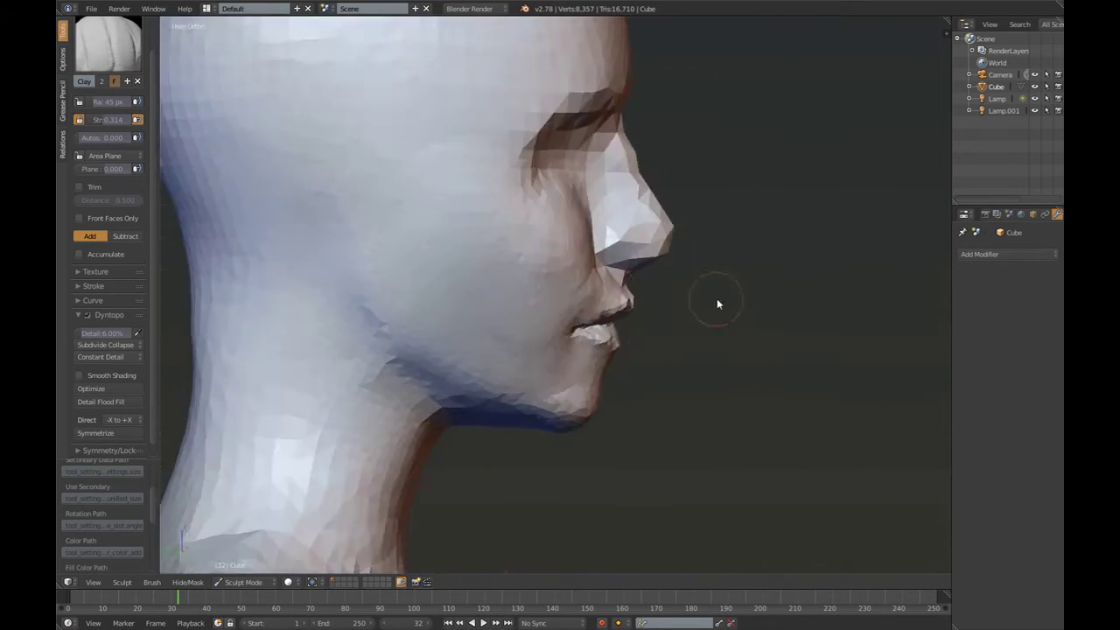
{"action": "key", "text": "KP_3"}
{"action": "key", "text": "x"}
{"action": "key", "text": "k"}
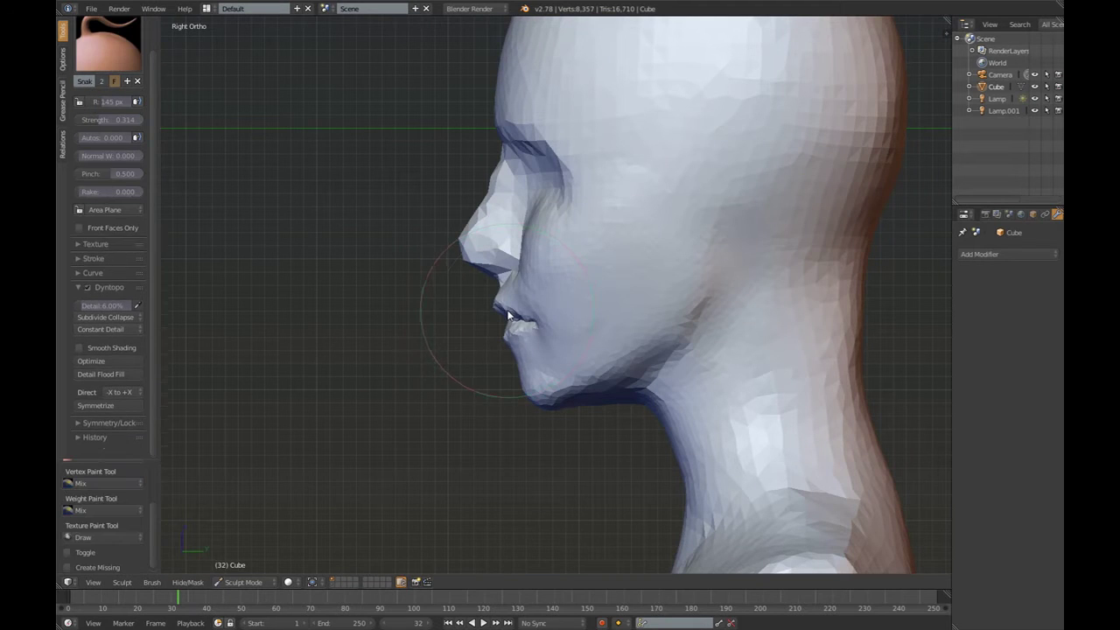
{"action": "scroll", "coordinate": [489, 298], "scroll_direction": "up", "scroll_amount": 2}
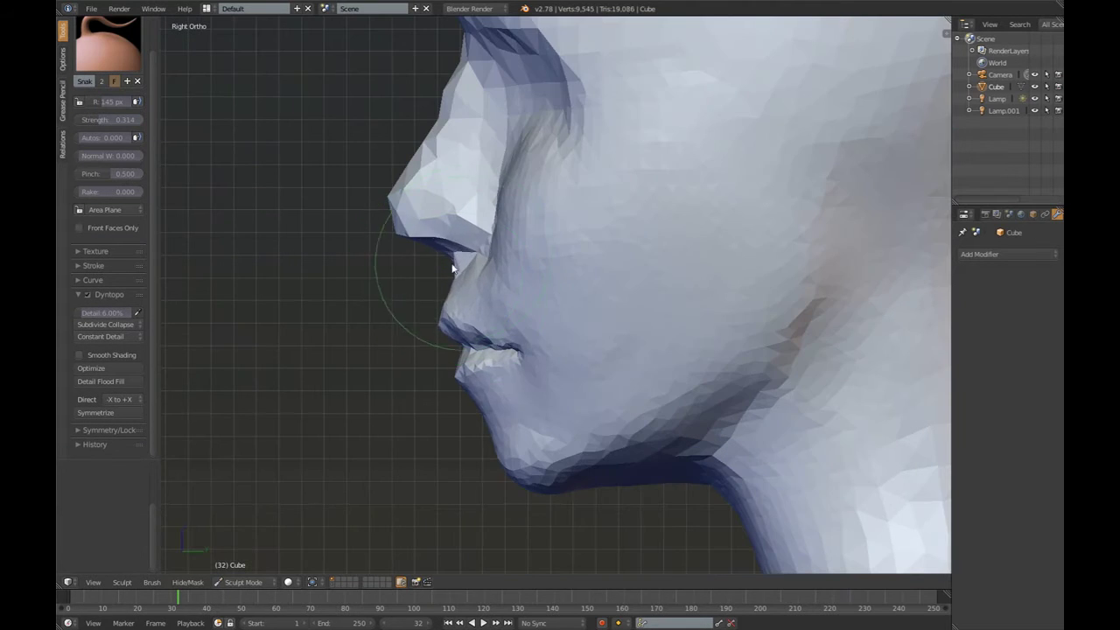
{"action": "scroll", "coordinate": [518, 222], "scroll_direction": "down", "scroll_amount": 2}
{"action": "scroll", "coordinate": [490, 250], "scroll_direction": "down", "scroll_amount": 2}
{"action": "scroll", "coordinate": [495, 255], "scroll_direction": "up", "scroll_amount": 2}
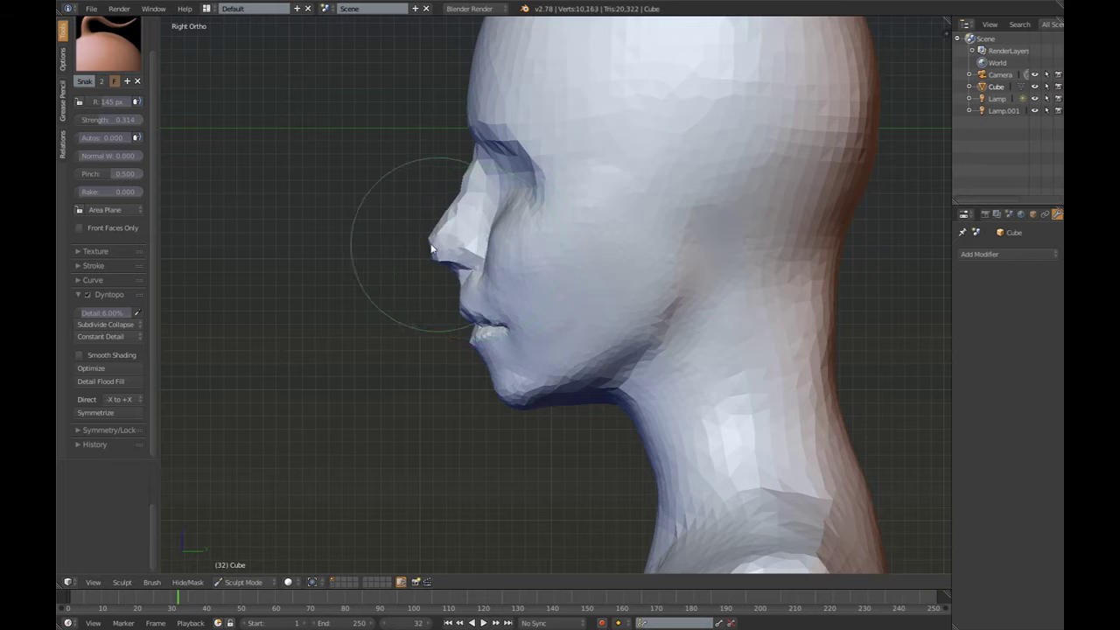
{"action": "scroll", "coordinate": [431, 250], "scroll_direction": "up", "scroll_amount": 2}
{"action": "left_click_drag", "start_coordinate": [433, 367], "coordinate": [432, 334]}
{"action": "scroll", "coordinate": [432, 334], "scroll_direction": "down", "scroll_amount": 2}
{"action": "middle_click_drag", "start_coordinate": [462, 250], "coordinate": [587, 210]}
{"action": "key", "text": "c"}
{"action": "scroll", "coordinate": [515, 324], "scroll_direction": "up", "scroll_amount": 2}
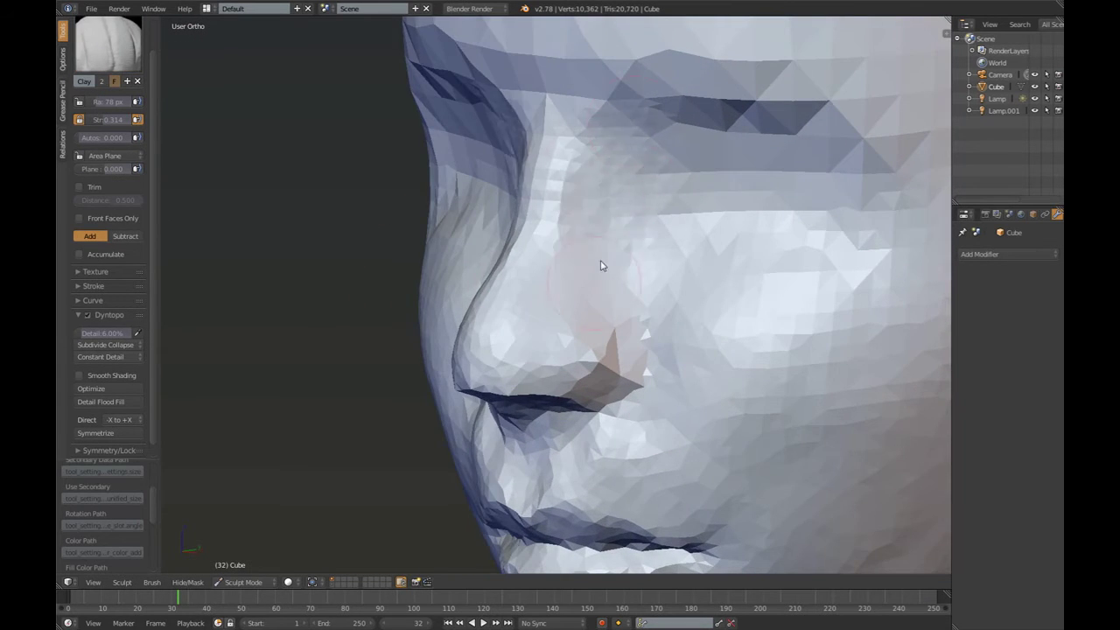
Deepen the line between the lips with the Crease brush
{"action": "mouse_move", "coordinate": [600, 265]}
{"action": "middle_mouse_down"}
{"action": "mouse_move", "coordinate": [825, 149]}
{"action": "mouse_move", "coordinate": [741, 214]}
{"action": "middle_mouse_up"}
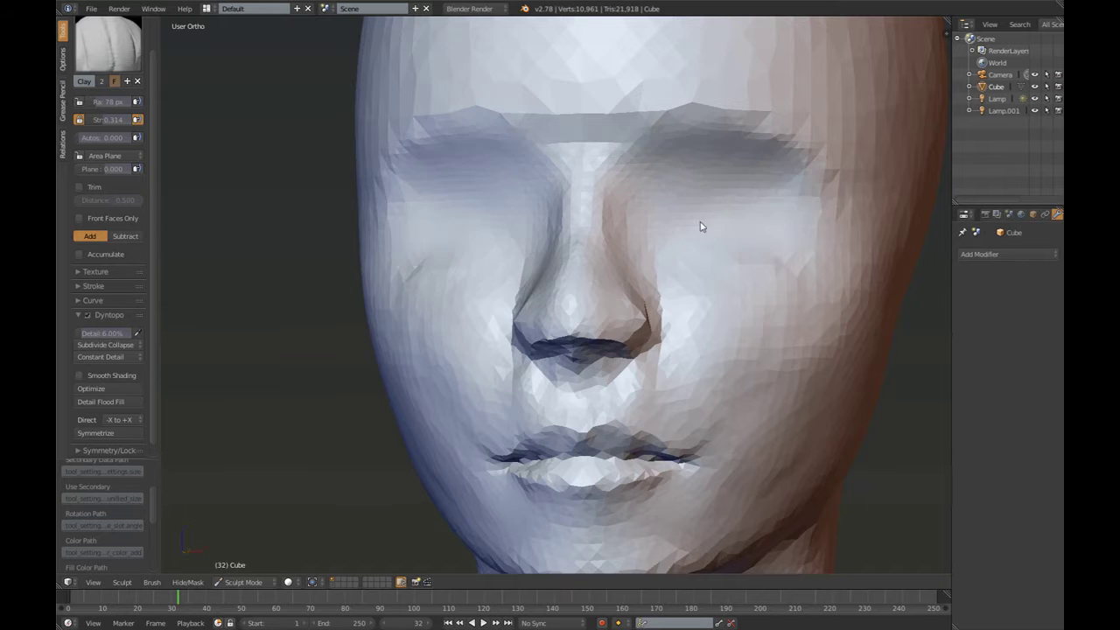
{"action": "scroll", "coordinate": [700, 226], "scroll_direction": "down", "scroll_amount": 2}
{"action": "scroll", "coordinate": [740, 288], "scroll_direction": "up", "scroll_amount": 4}
{"action": "scroll", "coordinate": [705, 383], "scroll_direction": "up", "scroll_amount": 2}
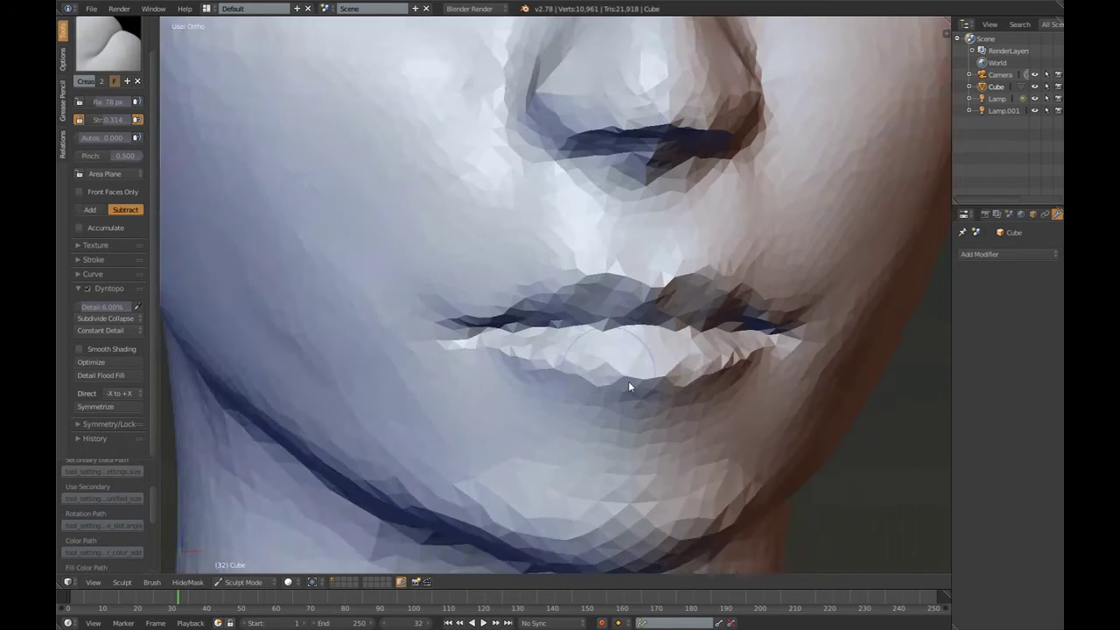
{"action": "scroll", "coordinate": [628, 380], "scroll_direction": "up", "scroll_amount": 2}
{"action": "key", "text": "shift+c"}
{"action": "scroll", "coordinate": [665, 376], "scroll_direction": "up", "scroll_amount": 2}
{"action": "scroll", "coordinate": [678, 372], "scroll_direction": "down", "scroll_amount": 3}
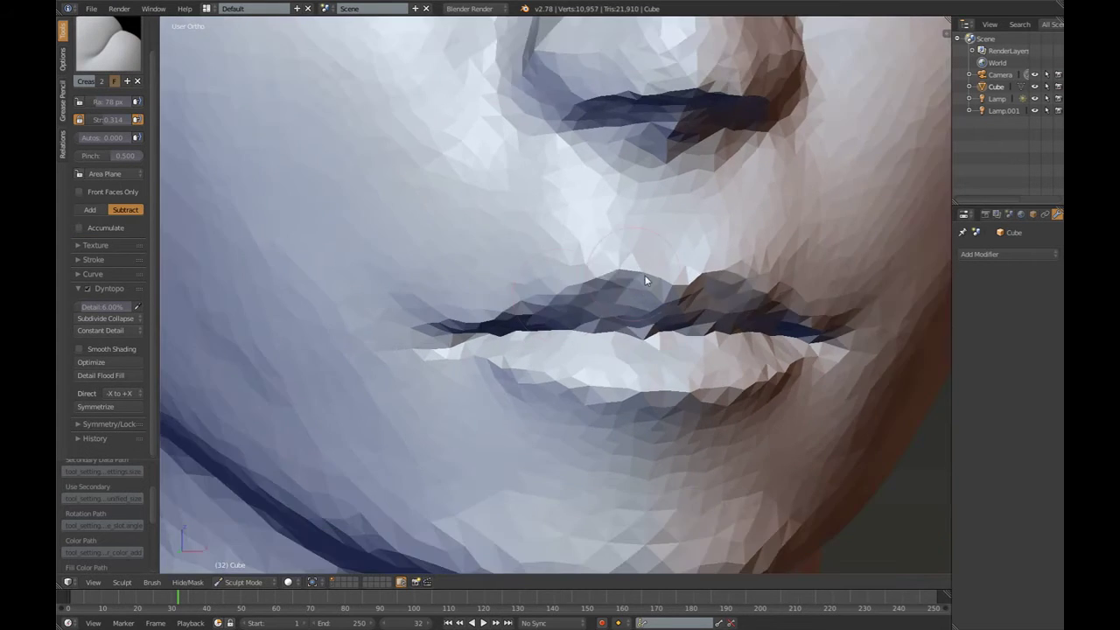
{"action": "scroll", "coordinate": [678, 372], "scroll_direction": "down", "scroll_amount": 3}
{"action": "scroll", "coordinate": [682, 376], "scroll_direction": "up", "scroll_amount": 1}
{"action": "mouse_move", "coordinate": [682, 376]}
{"action": "middle_mouse_down"}
{"action": "mouse_move", "coordinate": [726, 380]}
{"action": "mouse_move", "coordinate": [577, 274]}
{"action": "mouse_move", "coordinate": [551, 320]}
{"action": "mouse_move", "coordinate": [587, 312]}
{"action": "mouse_move", "coordinate": [607, 345]}
{"action": "mouse_move", "coordinate": [645, 355]}
{"action": "mouse_move", "coordinate": [358, 277]}
{"action": "middle_mouse_up"}
Build up the bridge of the nose with Clay strokes
{"action": "key", "text": "c"}
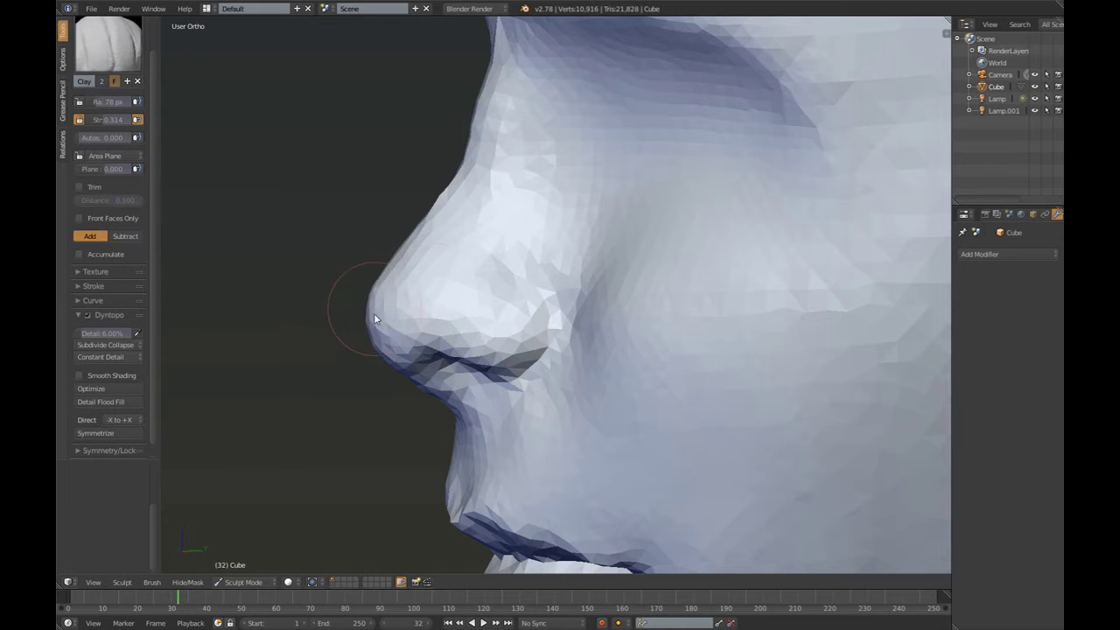
{"action": "middle_click_drag", "start_coordinate": [449, 210], "coordinate": [487, 153]}
{"action": "left_click_drag", "start_coordinate": [487, 153], "coordinate": [445, 280]}
{"action": "mouse_move", "coordinate": [445, 280]}
{"action": "middle_mouse_down"}
{"action": "mouse_move", "coordinate": [499, 317]}
{"action": "mouse_move", "coordinate": [510, 367]}
{"action": "mouse_move", "coordinate": [632, 467]}
{"action": "middle_mouse_up"}
Refine the nostrils, changing the brush radius to 55, 76, then 46 px
{"action": "key", "text": "f"}
{"action": "left_click", "coordinate": [648, 325]}
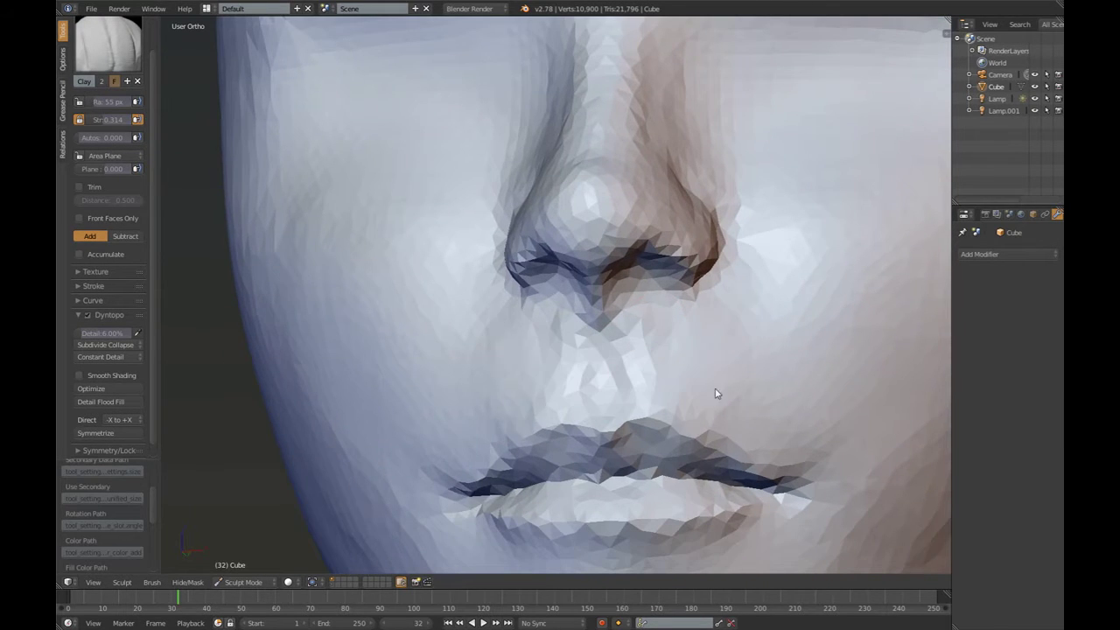
{"action": "scroll", "coordinate": [715, 394], "scroll_direction": "down", "scroll_amount": 3}
{"action": "middle_click_drag", "start_coordinate": [657, 401], "coordinate": [560, 350]}
{"action": "key", "text": "f"}
{"action": "left_click", "coordinate": [518, 261]}
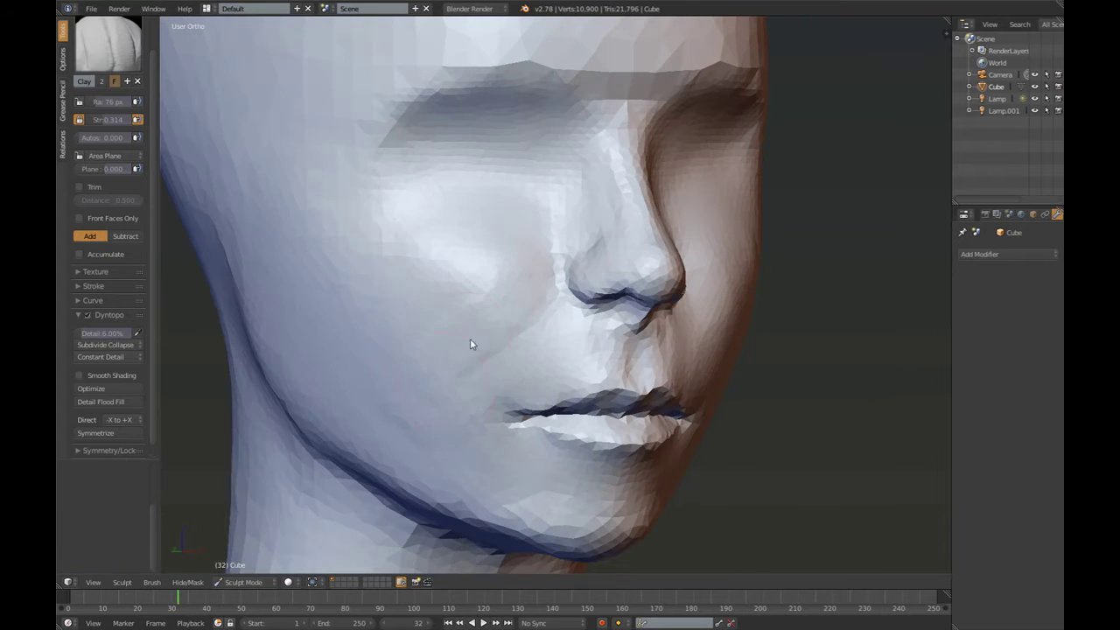
{"action": "key", "text": "f"}
{"action": "left_click", "coordinate": [507, 385]}
{"action": "scroll", "coordinate": [507, 385], "scroll_direction": "down", "scroll_amount": 3}
Enlarge the Clay brush and build up the neck muscles below the jaw
{"action": "mouse_move", "coordinate": [507, 385]}
{"action": "middle_mouse_down"}
{"action": "mouse_move", "coordinate": [547, 277]}
{"action": "mouse_move", "coordinate": [467, 364]}
{"action": "mouse_move", "coordinate": [535, 426]}
{"action": "middle_mouse_up"}
{"action": "scroll", "coordinate": [535, 426], "scroll_direction": "up", "scroll_amount": 3}
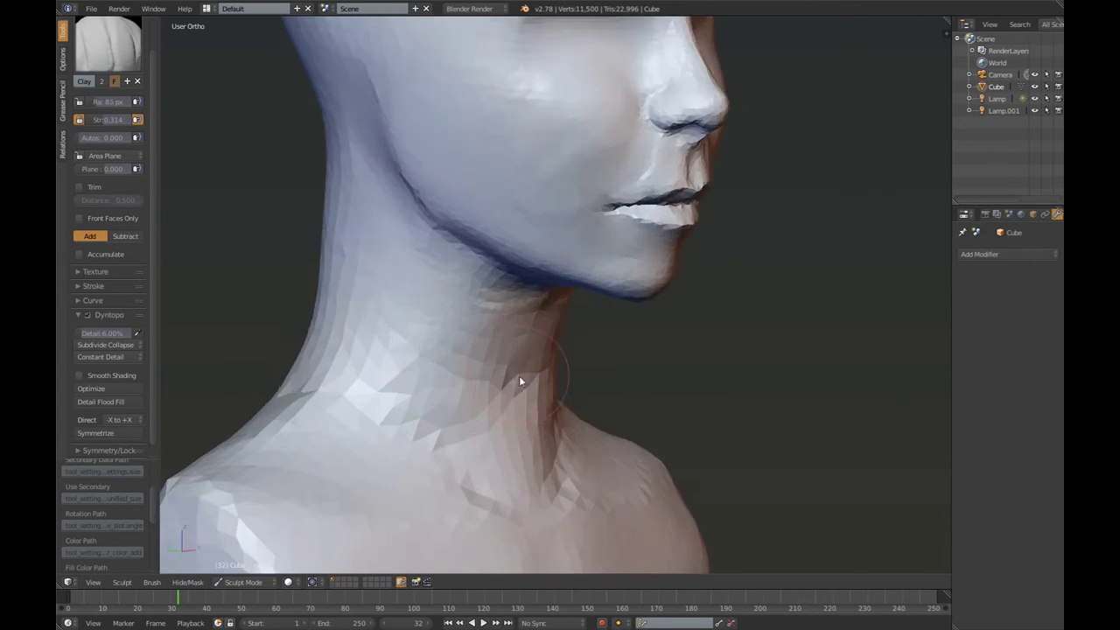
{"action": "key", "text": "f"}
{"action": "mouse_move", "coordinate": [412, 288]}
{"action": "middle_mouse_down"}
{"action": "mouse_move", "coordinate": [400, 326]}
{"action": "mouse_move", "coordinate": [356, 248]}
{"action": "middle_mouse_up"}
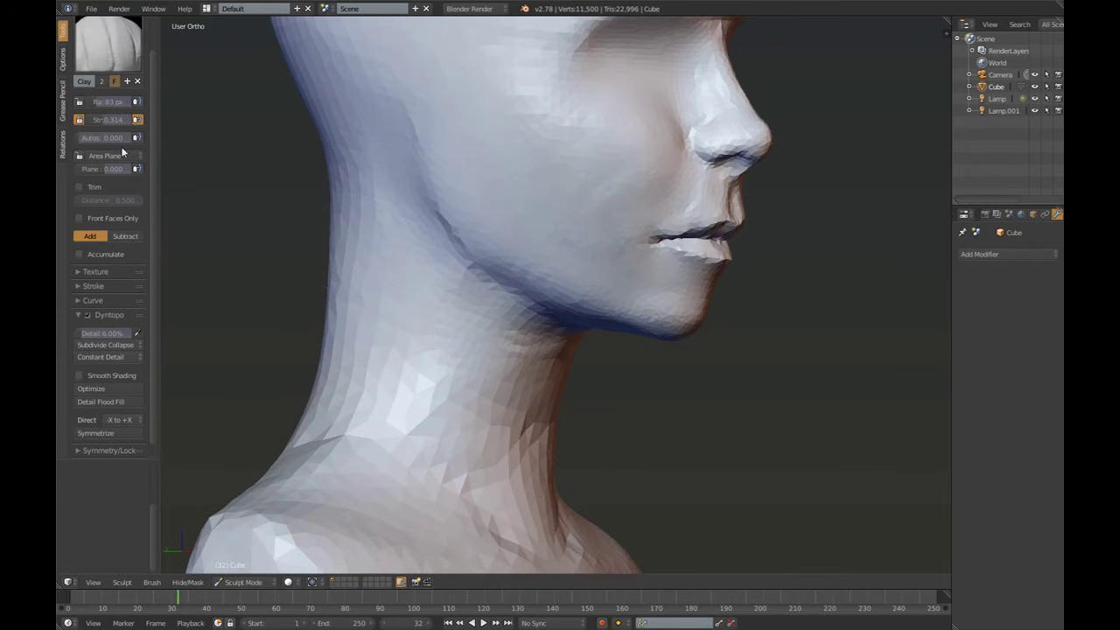
{"action": "mouse_move", "coordinate": [430, 282]}
{"action": "middle_mouse_down"}
{"action": "mouse_move", "coordinate": [452, 482]}
{"action": "mouse_move", "coordinate": [508, 306]}
{"action": "middle_mouse_up"}
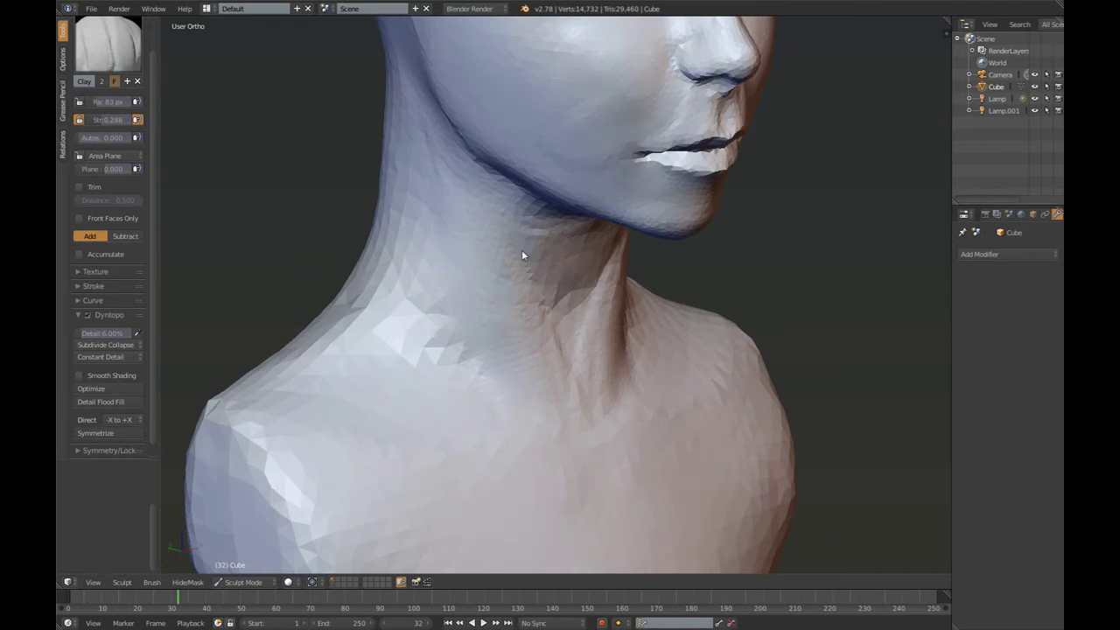
{"action": "mouse_move", "coordinate": [521, 250]}
{"action": "middle_mouse_down"}
{"action": "mouse_move", "coordinate": [559, 258]}
{"action": "mouse_move", "coordinate": [527, 230]}
{"action": "middle_mouse_up"}
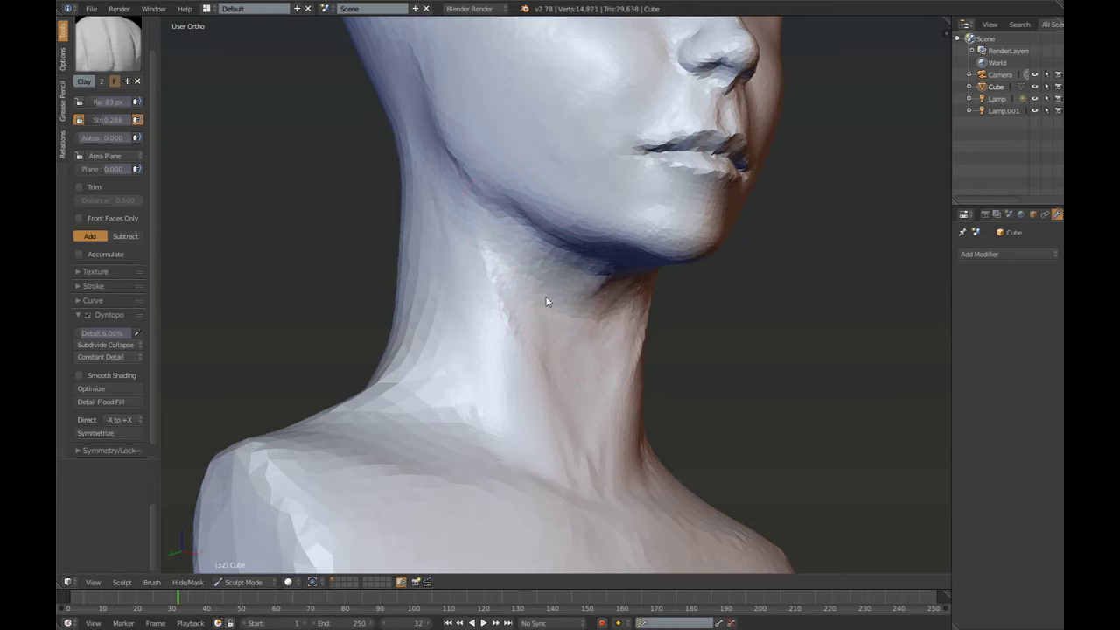
Sculpt the neck surface under the jaw toward the shoulder
{"action": "middle_click_drag", "start_coordinate": [545, 302], "coordinate": [444, 370]}
{"action": "scroll", "coordinate": [445, 370], "scroll_direction": "down", "scroll_amount": 3}
{"action": "middle_click_drag", "start_coordinate": [572, 323], "coordinate": [450, 297]}
{"action": "scroll", "coordinate": [102, 333], "scroll_direction": "up", "scroll_amount": 4, "text": "ctrl"}
{"action": "scroll", "coordinate": [445, 213], "scroll_direction": "up", "scroll_amount": 3}
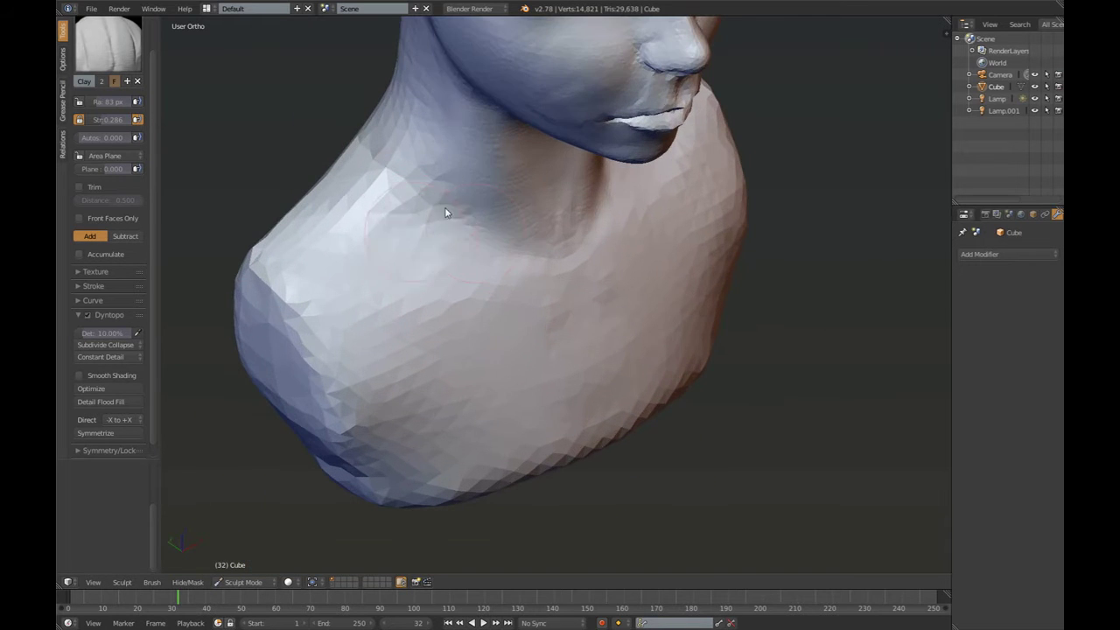
{"action": "left_click_drag", "start_coordinate": [444, 213], "coordinate": [440, 247]}
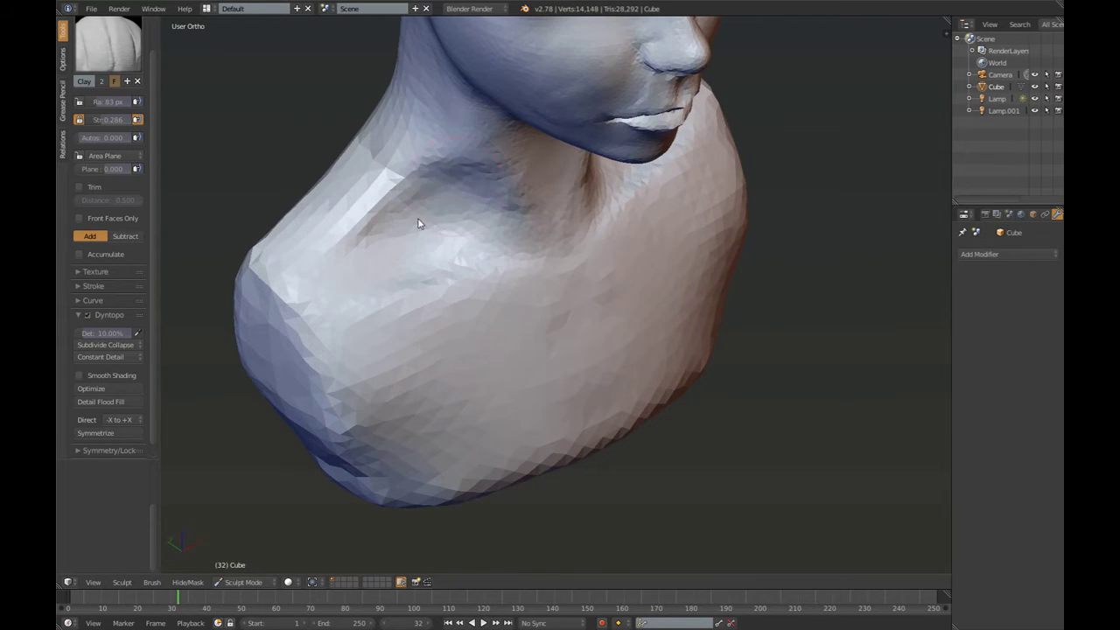
{"action": "middle_click_drag", "start_coordinate": [419, 224], "coordinate": [468, 262]}
{"action": "mouse_move", "coordinate": [495, 318]}
{"action": "middle_mouse_down"}
{"action": "mouse_move", "coordinate": [522, 392]}
{"action": "mouse_move", "coordinate": [542, 376]}
{"action": "middle_mouse_up"}
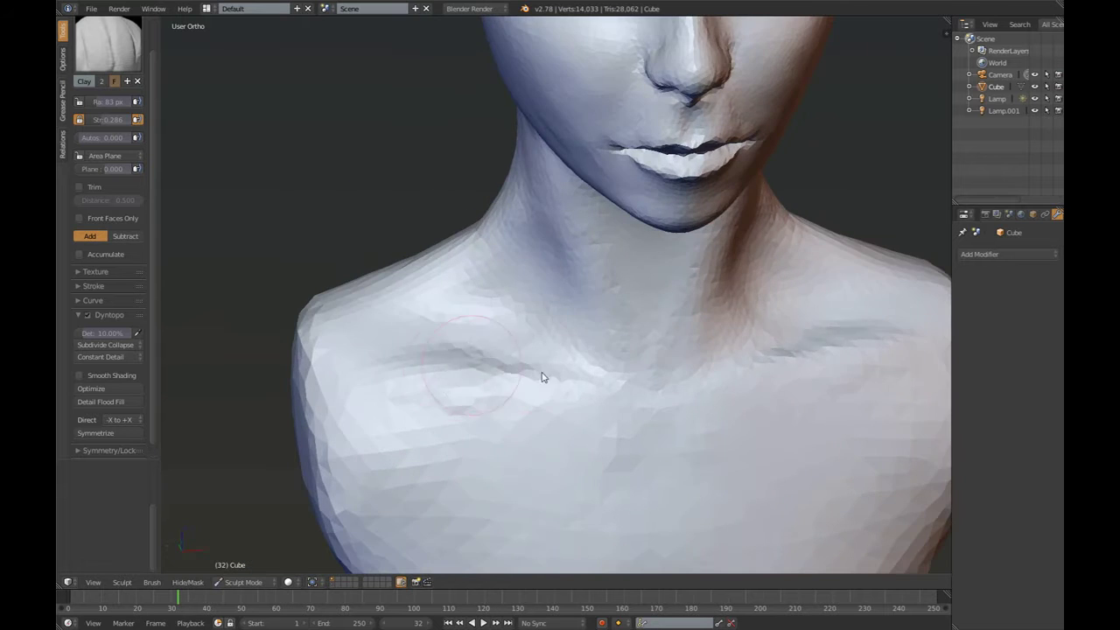
Carve the collarbone line across the shoulder with a 90 px Crease brush
{"action": "key", "text": "shift+c"}
{"action": "key", "text": "f"}
{"action": "left_click", "coordinate": [470, 365]}
{"action": "middle_click_drag", "start_coordinate": [470, 365], "coordinate": [321, 354]}
Build up the side of the neck and shoulder surface with Clay
{"action": "key", "text": "c"}
{"action": "middle_click_drag", "start_coordinate": [484, 393], "coordinate": [513, 306]}
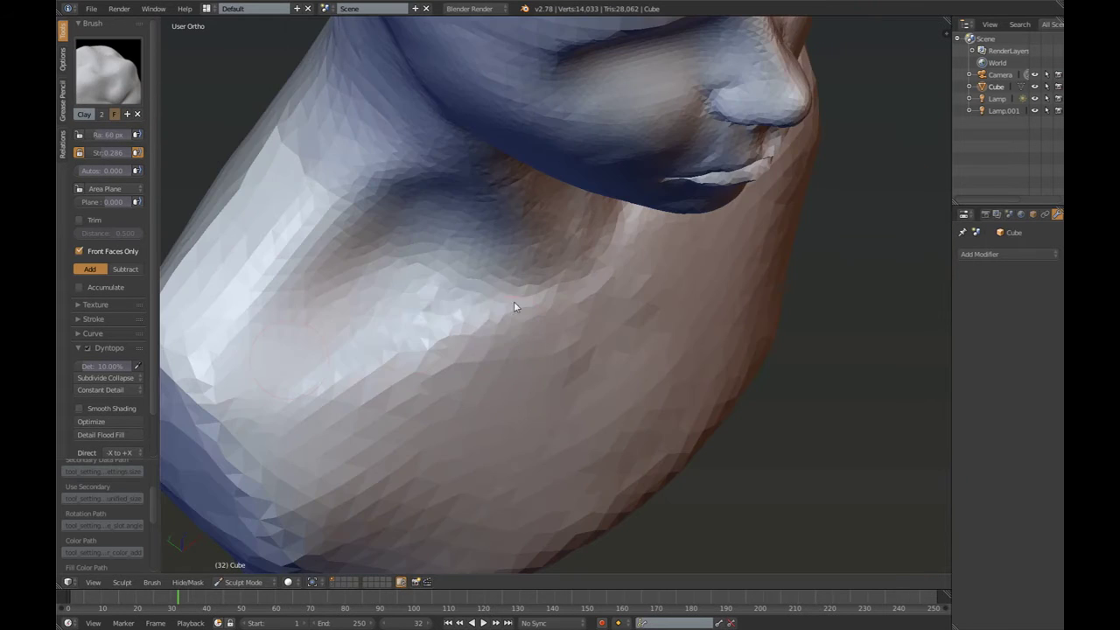
{"action": "mouse_move", "coordinate": [350, 362]}
{"action": "middle_mouse_down"}
{"action": "mouse_move", "coordinate": [362, 342]}
{"action": "mouse_move", "coordinate": [617, 362]}
{"action": "middle_mouse_up"}
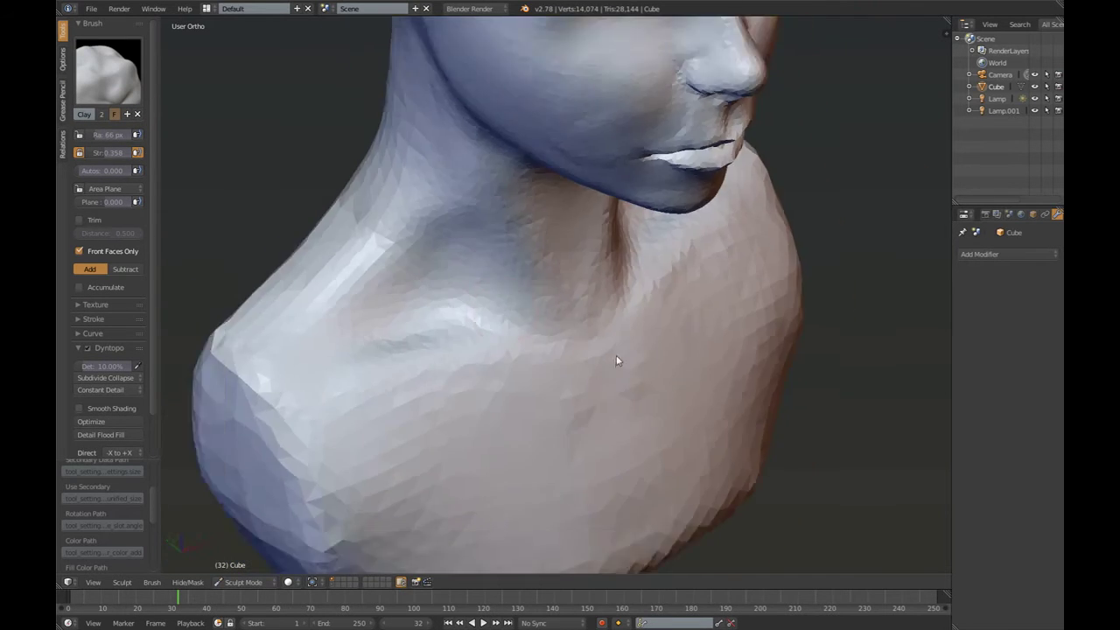
{"action": "scroll", "coordinate": [575, 227], "scroll_direction": "up", "scroll_amount": 3}
{"action": "mouse_move", "coordinate": [574, 226]}
{"action": "middle_mouse_down"}
{"action": "mouse_move", "coordinate": [575, 275]}
{"action": "mouse_move", "coordinate": [404, 377]}
{"action": "mouse_move", "coordinate": [510, 331]}
{"action": "mouse_move", "coordinate": [408, 427]}
{"action": "mouse_move", "coordinate": [725, 463]}
{"action": "middle_mouse_up"}
Shape the right shoulder's lower edge with a 130 px brush, then inspect from behind
{"action": "key", "text": "f"}
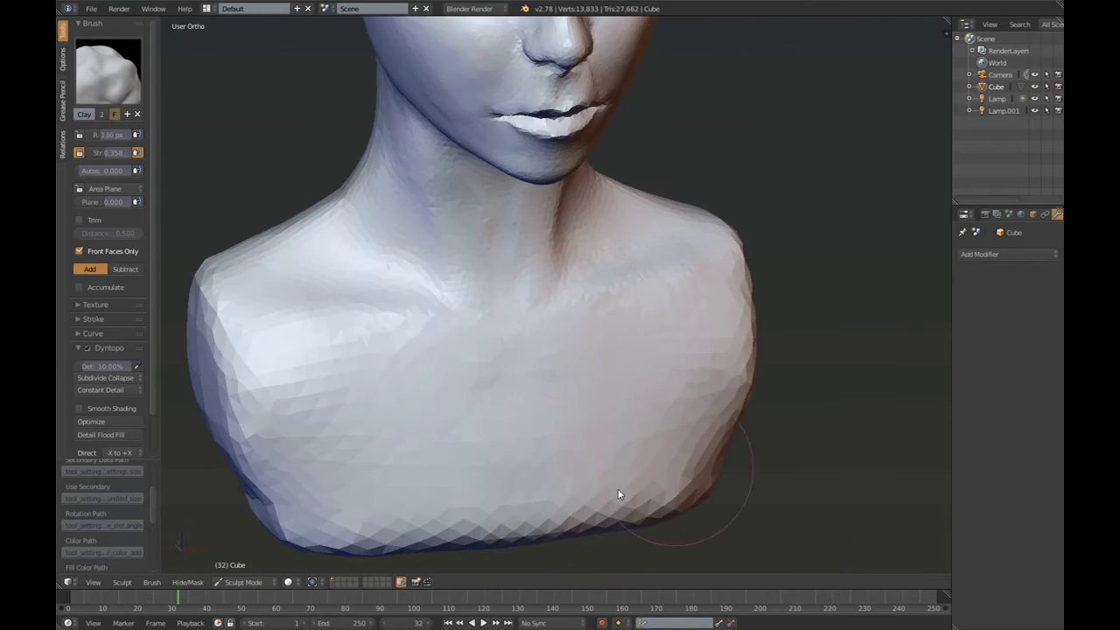
{"action": "left_click", "coordinate": [617, 490]}
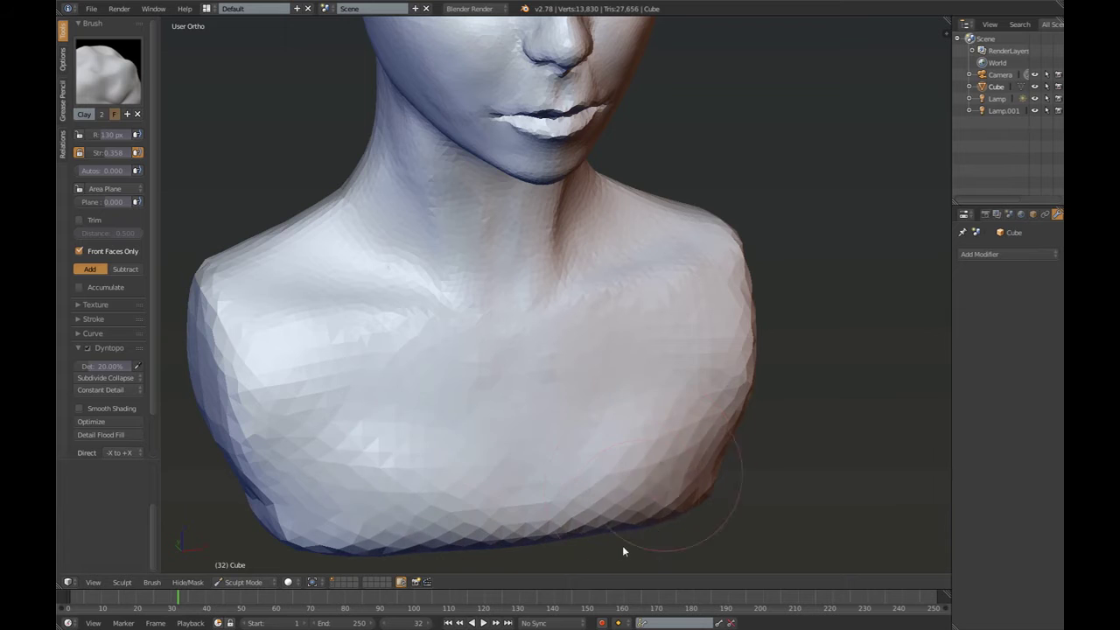
{"action": "middle_click_drag", "start_coordinate": [622, 545], "coordinate": [672, 511]}
{"action": "mouse_move", "coordinate": [740, 502]}
{"action": "middle_mouse_down"}
{"action": "mouse_move", "coordinate": [602, 480]}
{"action": "mouse_move", "coordinate": [602, 395]}
{"action": "mouse_move", "coordinate": [775, 408]}
{"action": "mouse_move", "coordinate": [587, 385]}
{"action": "mouse_move", "coordinate": [520, 405]}
{"action": "mouse_move", "coordinate": [617, 423]}
{"action": "mouse_move", "coordinate": [613, 412]}
{"action": "mouse_move", "coordinate": [515, 556]}
{"action": "middle_mouse_up"}
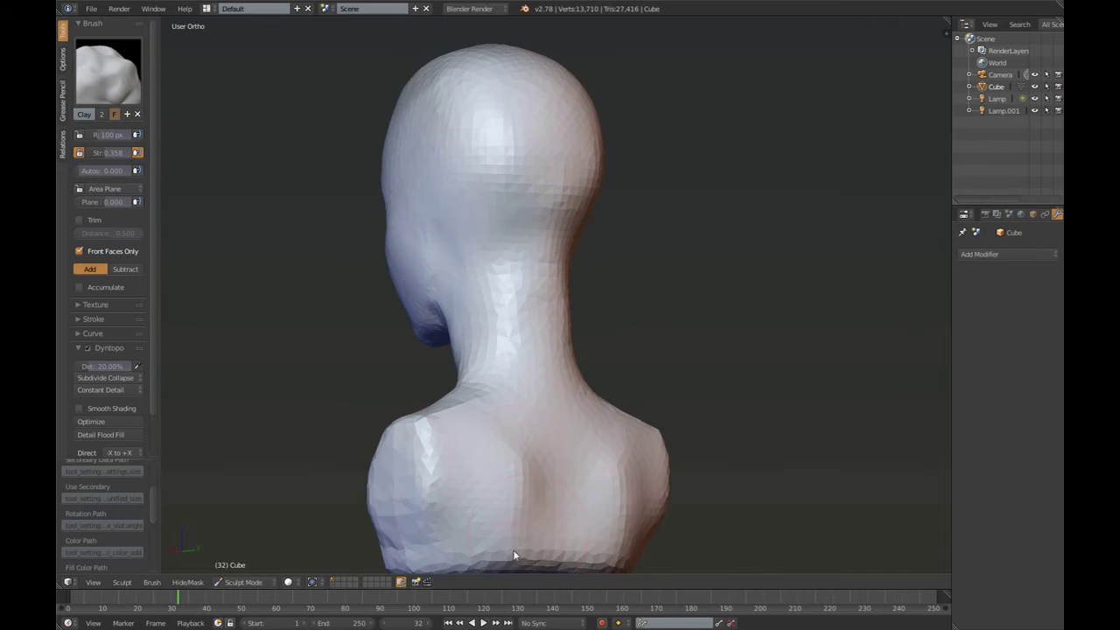
{"action": "mouse_move", "coordinate": [573, 500]}
{"action": "middle_mouse_down"}
{"action": "mouse_move", "coordinate": [344, 398]}
{"action": "mouse_move", "coordinate": [589, 502]}
{"action": "mouse_move", "coordinate": [639, 290]}
{"action": "mouse_move", "coordinate": [630, 280]}
{"action": "middle_mouse_up"}
Flatten the cheek plane with the Flatten brush from the exact front view
{"action": "key", "text": "KP_1"}
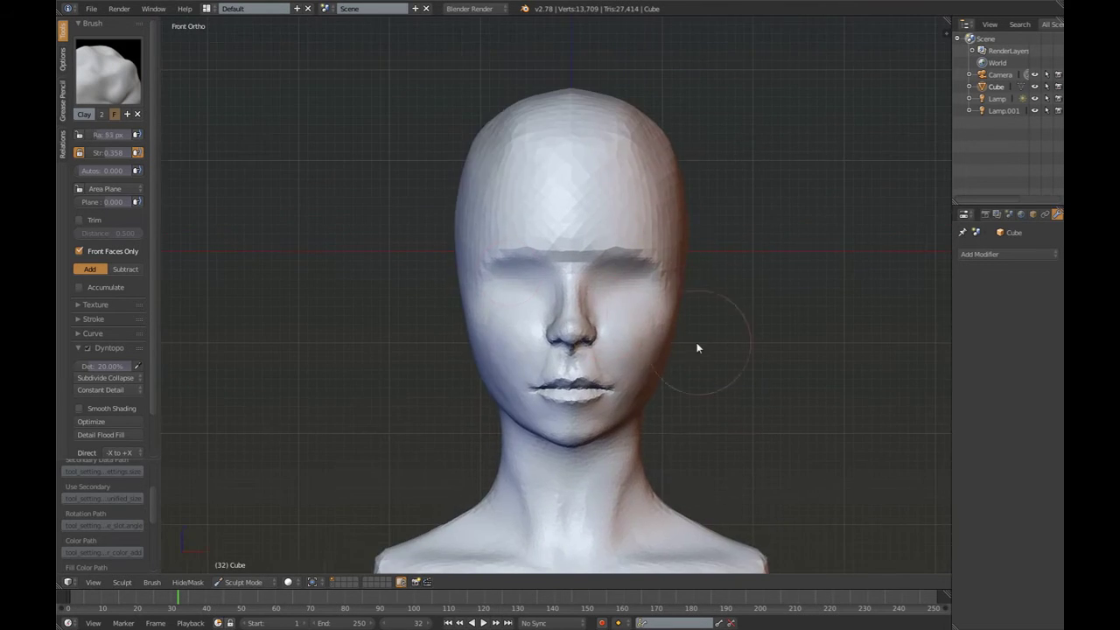
{"action": "middle_click_drag", "start_coordinate": [697, 348], "coordinate": [464, 368]}
{"action": "key", "text": "KP_1"}
{"action": "scroll", "coordinate": [688, 371], "scroll_direction": "up", "scroll_amount": 2}
{"action": "key", "text": "shift+t"}
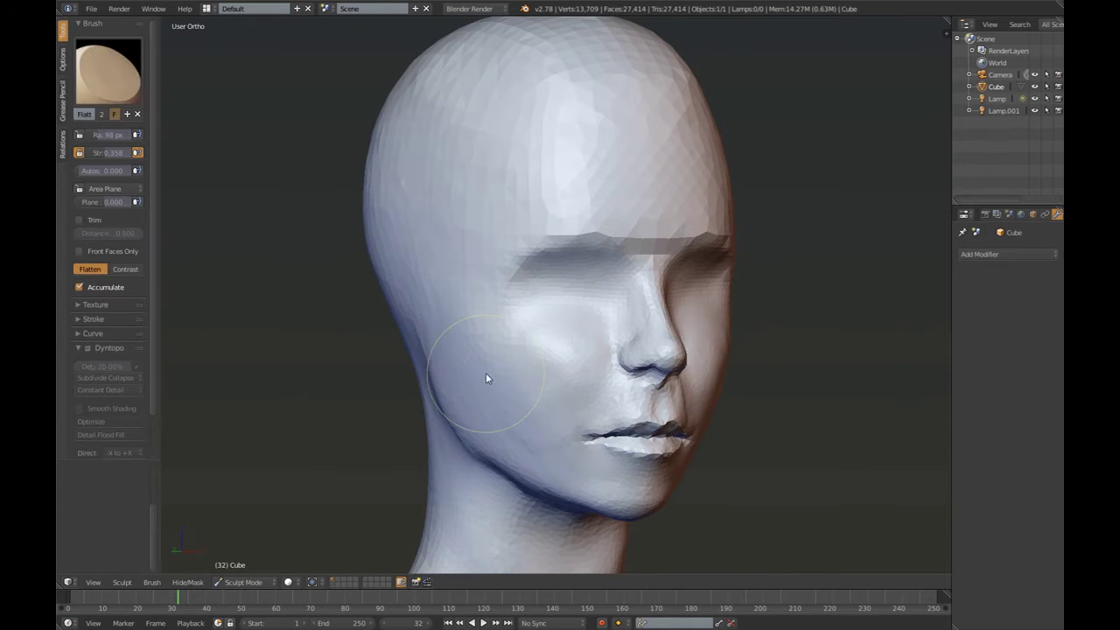
{"action": "middle_click_drag", "start_coordinate": [481, 382], "coordinate": [480, 334]}
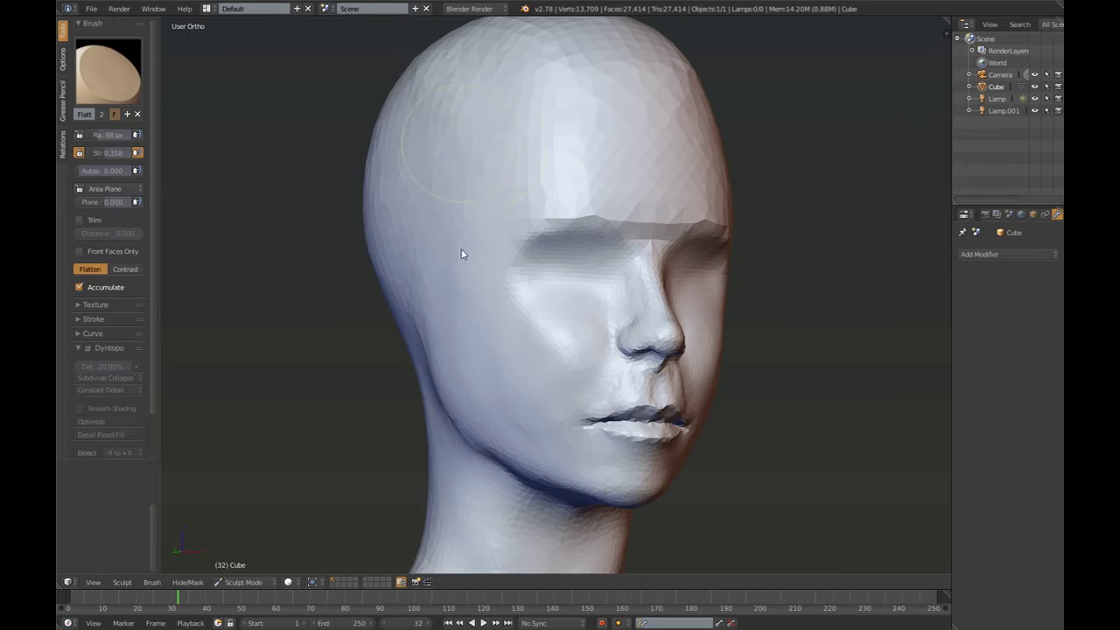
Turn to the right profile, switch back to Clay, and inspect the head
{"action": "middle_click_drag", "start_coordinate": [462, 254], "coordinate": [552, 285]}
{"action": "scroll", "coordinate": [542, 270], "scroll_direction": "up", "scroll_amount": 2}
{"action": "mouse_move", "coordinate": [644, 313]}
{"action": "middle_mouse_down"}
{"action": "mouse_move", "coordinate": [530, 325]}
{"action": "mouse_move", "coordinate": [635, 365]}
{"action": "middle_mouse_up"}
{"action": "key", "text": "c"}
{"action": "mouse_move", "coordinate": [546, 385]}
{"action": "middle_mouse_down"}
{"action": "mouse_move", "coordinate": [367, 376]}
{"action": "mouse_move", "coordinate": [472, 342]}
{"action": "mouse_move", "coordinate": [720, 342]}
{"action": "middle_mouse_up"}
{"action": "scroll", "coordinate": [720, 341], "scroll_direction": "up", "scroll_amount": 1}
{"action": "middle_click_drag", "start_coordinate": [714, 392], "coordinate": [452, 355]}
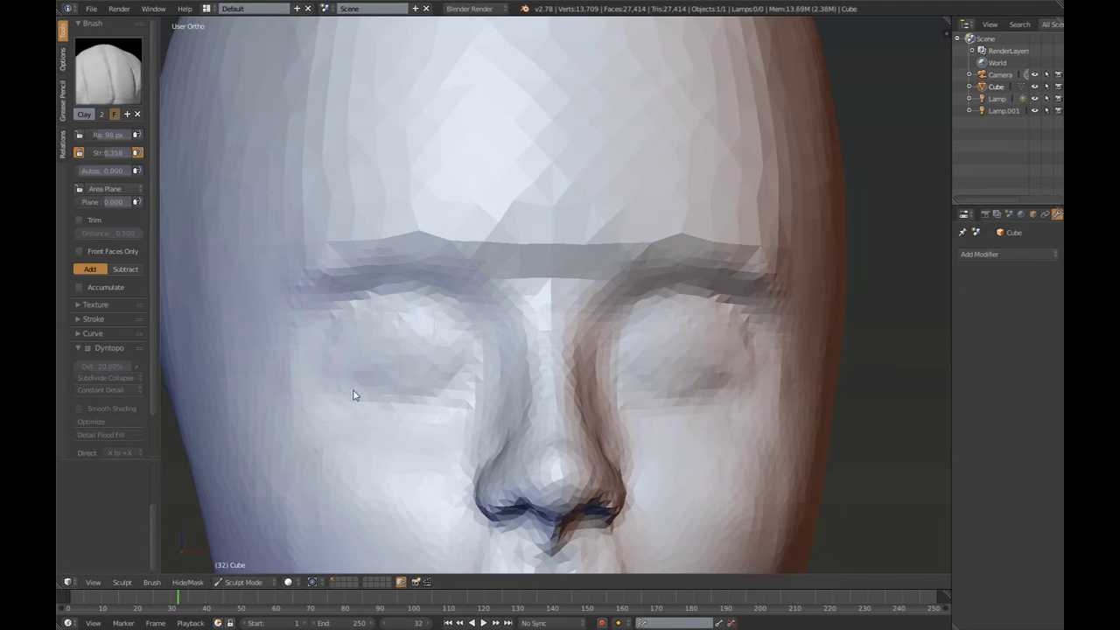
Try the Snake Hook and Crease brushes, toggle dynamic topology, and carve a mirrored crease near the eye
{"action": "mouse_move", "coordinate": [377, 365]}
{"action": "middle_mouse_down"}
{"action": "mouse_move", "coordinate": [455, 325]}
{"action": "mouse_move", "coordinate": [585, 409]}
{"action": "mouse_move", "coordinate": [513, 373]}
{"action": "middle_mouse_up"}
{"action": "key", "text": "k"}
{"action": "scroll", "coordinate": [593, 431], "scroll_direction": "up", "scroll_amount": 1}
{"action": "scroll", "coordinate": [513, 372], "scroll_direction": "up", "scroll_amount": 2}
{"action": "key", "text": "shift+c"}
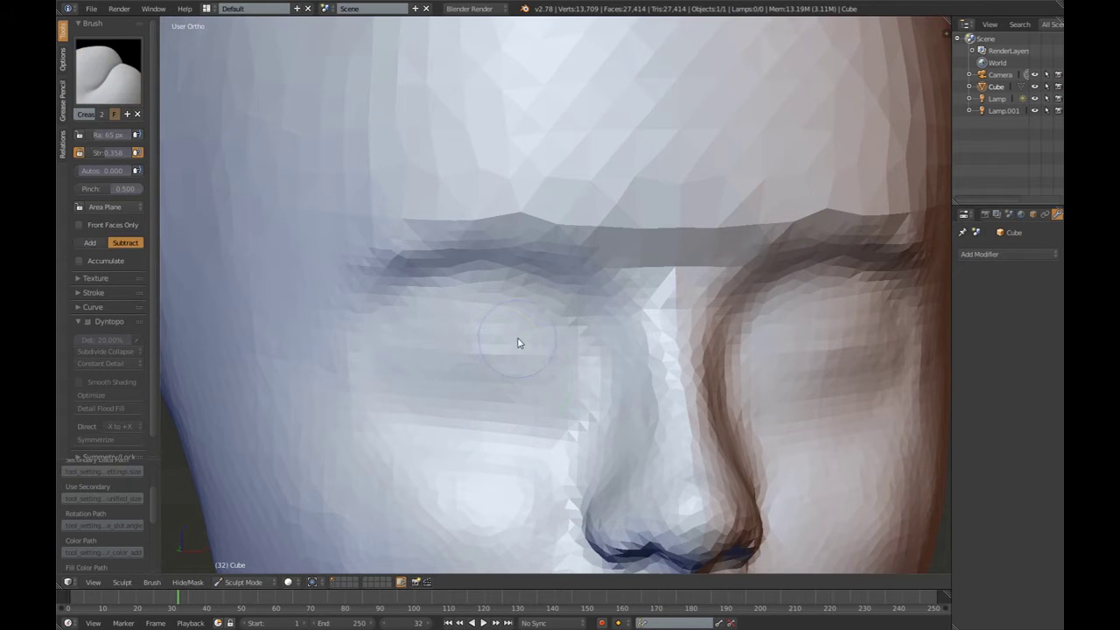
{"action": "middle_click_drag", "start_coordinate": [381, 313], "coordinate": [549, 334]}
{"action": "scroll", "coordinate": [548, 334], "scroll_direction": "down", "scroll_amount": 2}
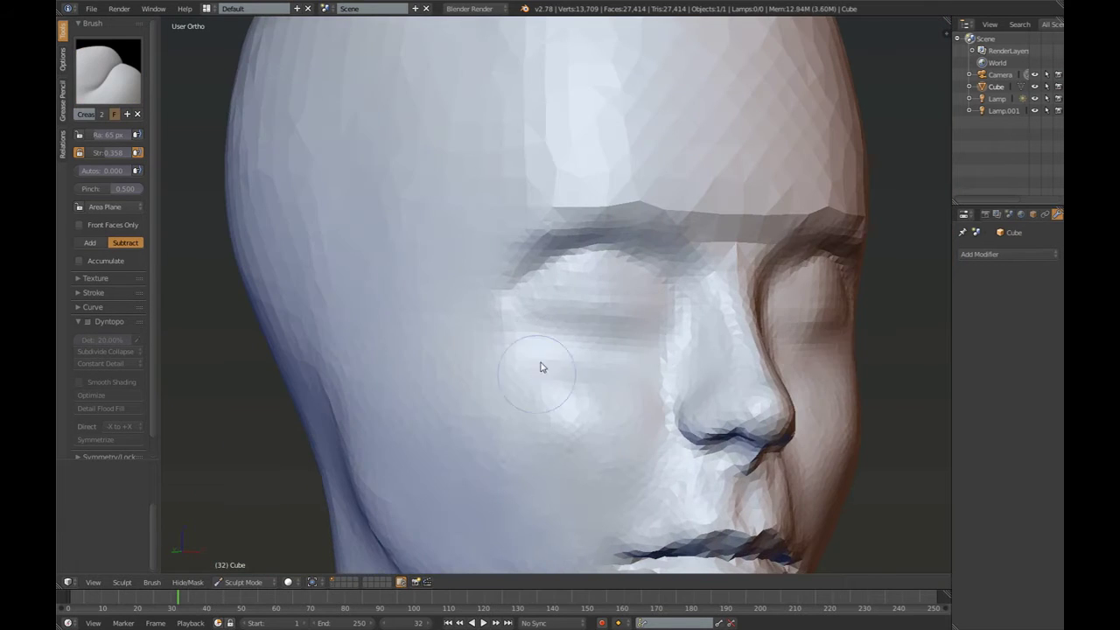
{"action": "scroll", "coordinate": [533, 354], "scroll_direction": "up", "scroll_amount": 2}
{"action": "scroll", "coordinate": [560, 359], "scroll_direction": "down", "scroll_amount": 4}
{"action": "key", "text": "ctrl+d"}
{"action": "scroll", "coordinate": [586, 363], "scroll_direction": "up", "scroll_amount": 4}
{"action": "left_click_drag", "start_coordinate": [589, 358], "coordinate": [556, 319]}
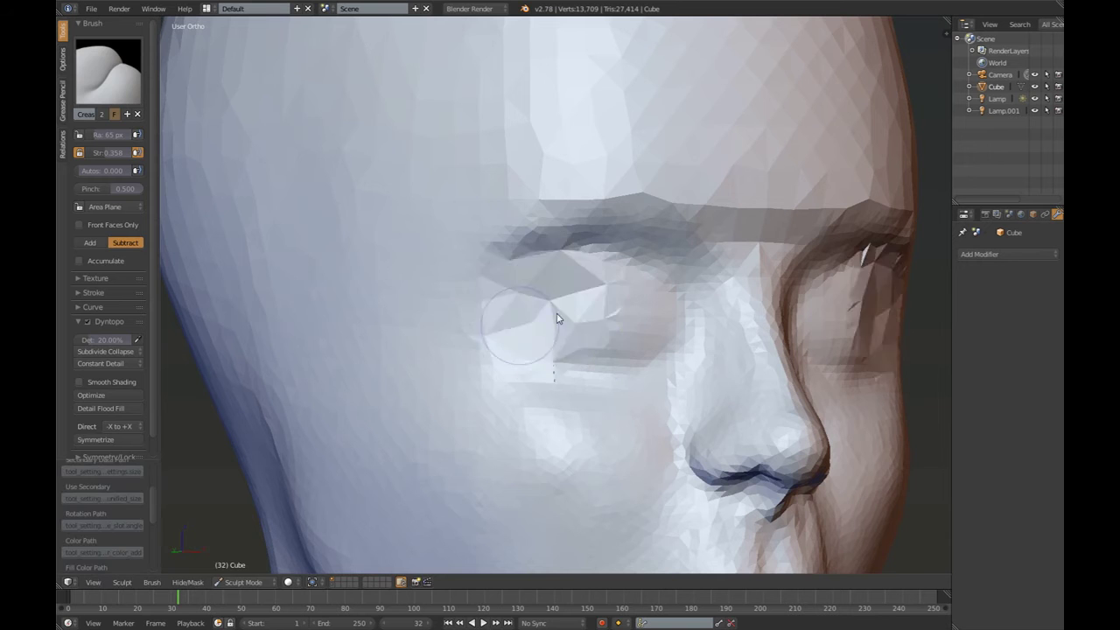
Undo the stray crease stroke and switch to the Clay brush with radius shrunk to 49
{"action": "key", "text": "ctrl+z"}
{"action": "key", "text": "ctrl+z"}
{"action": "mouse_move", "coordinate": [569, 320]}
{"action": "middle_mouse_down"}
{"action": "mouse_move", "coordinate": [607, 303]}
{"action": "mouse_move", "coordinate": [547, 327]}
{"action": "middle_mouse_up"}
{"action": "key", "text": "c"}
{"action": "key", "text": "f"}
{"action": "left_click", "coordinate": [477, 312]}
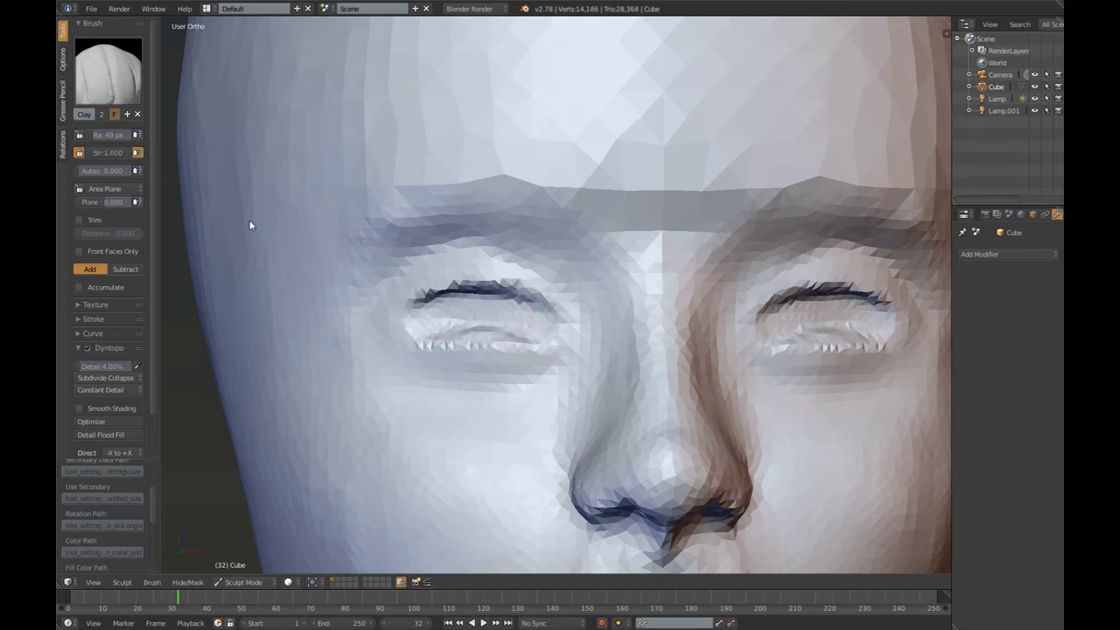
Build up both eyelids symmetrically with the Clay brush, resized to a 44 px radius
{"action": "left_click_drag", "start_coordinate": [525, 302], "coordinate": [470, 333]}
{"action": "scroll", "coordinate": [536, 322], "scroll_direction": "down", "scroll_amount": 5}
{"action": "scroll", "coordinate": [535, 323], "scroll_direction": "up", "scroll_amount": 4}
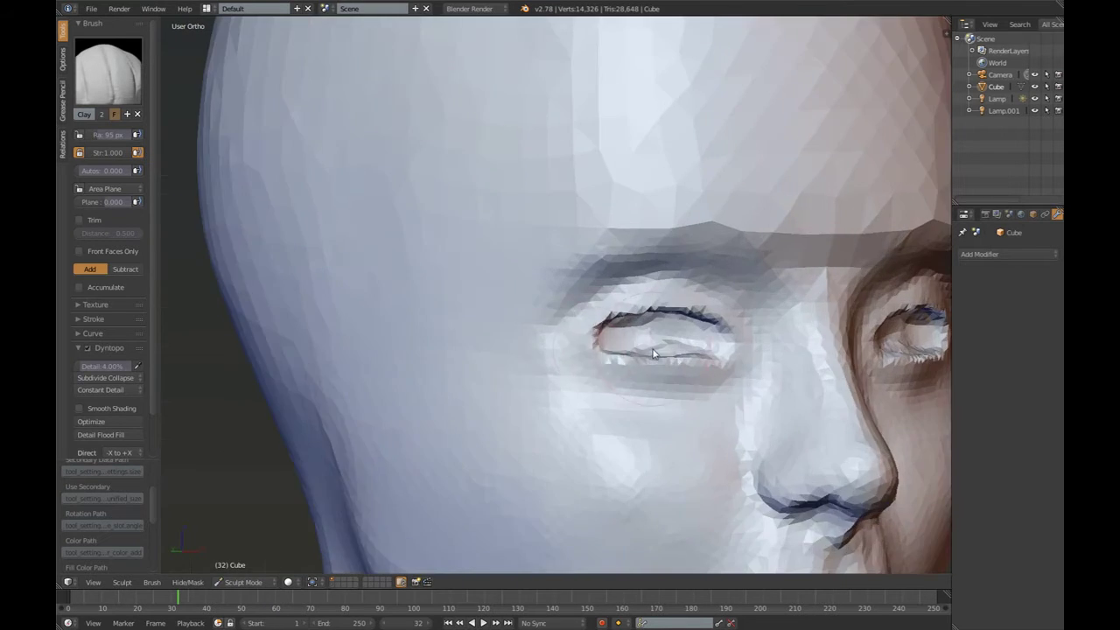
{"action": "key", "text": "KP_1"}
{"action": "scroll", "coordinate": [487, 348], "scroll_direction": "up", "scroll_amount": 3}
{"action": "key", "text": "f"}
{"action": "left_click", "coordinate": [487, 348]}
{"action": "scroll", "coordinate": [488, 349], "scroll_direction": "up", "scroll_amount": 2}
{"action": "left_click_drag", "start_coordinate": [516, 349], "coordinate": [463, 344]}
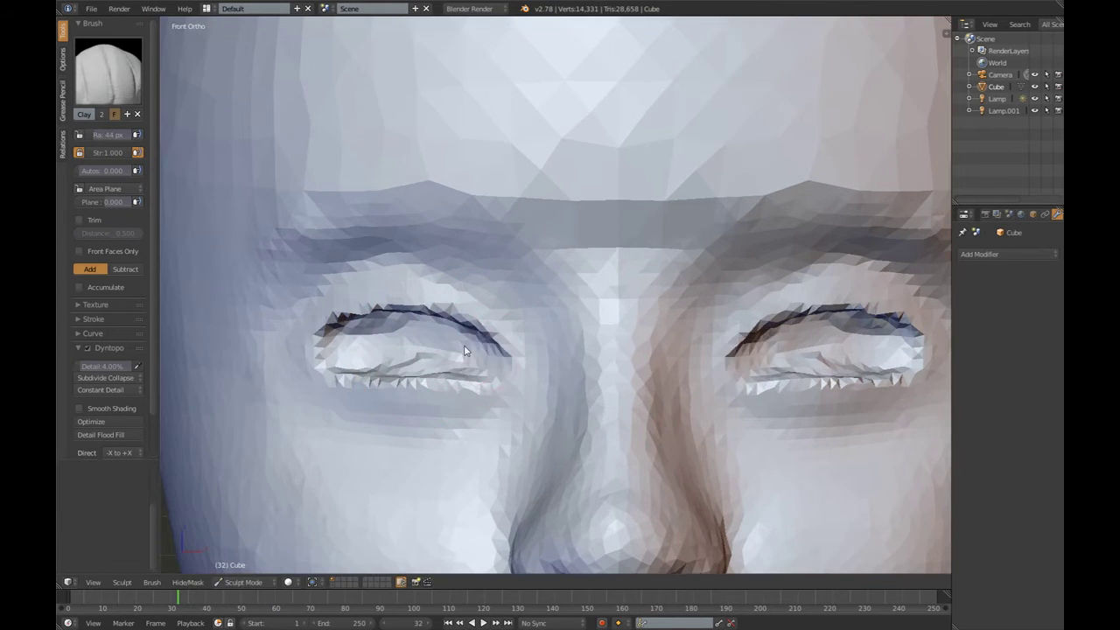
{"action": "scroll", "coordinate": [394, 352], "scroll_direction": "down", "scroll_amount": 1}
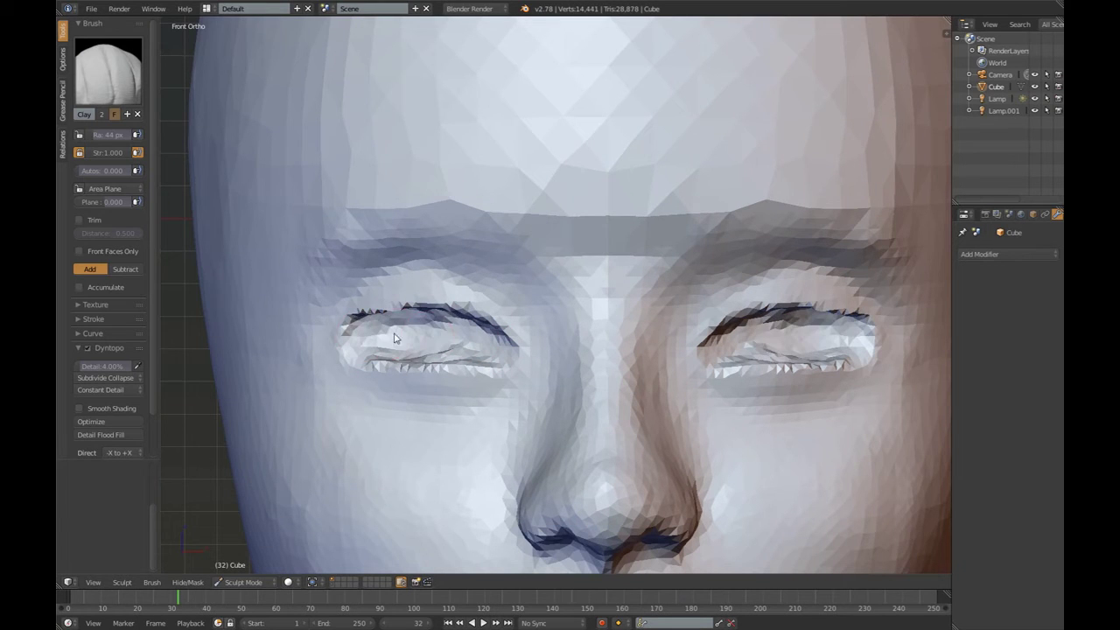
Pull out the eye corners and tweak the lid shape with the Snake Hook brush
{"action": "key", "text": "k"}
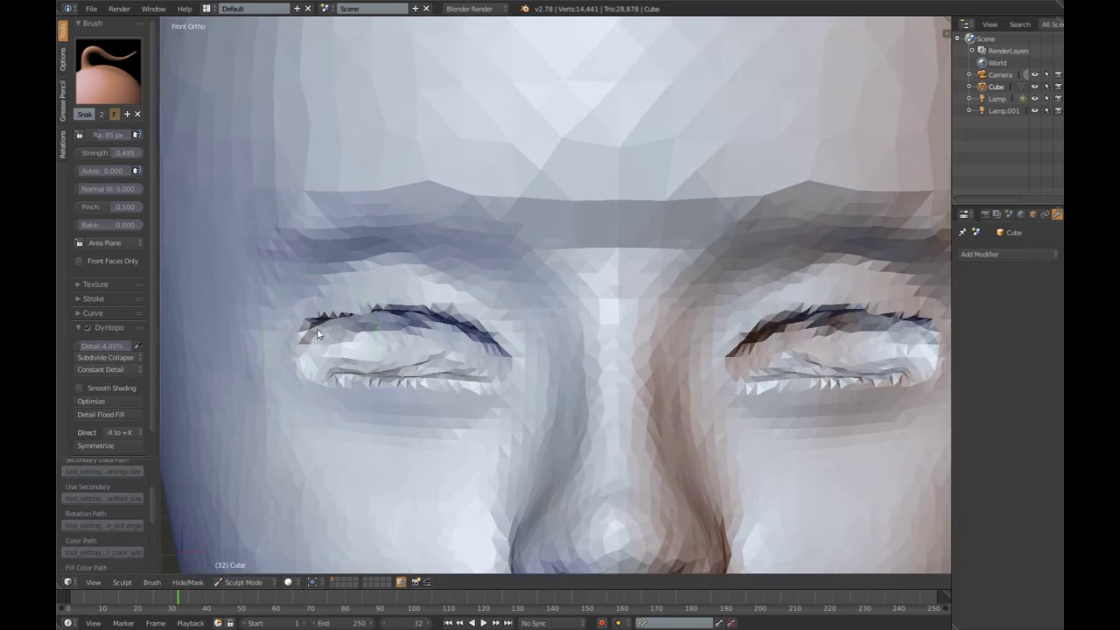
{"action": "left_click_drag", "start_coordinate": [318, 365], "coordinate": [316, 348]}
{"action": "scroll", "coordinate": [454, 385], "scroll_direction": "down", "scroll_amount": 2}
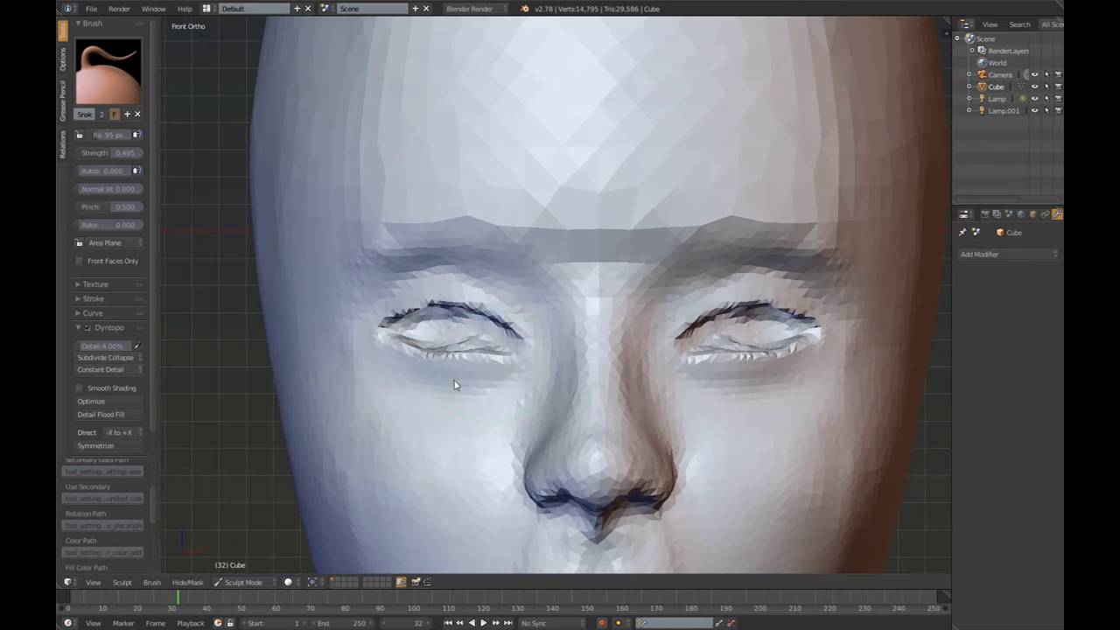
{"action": "scroll", "coordinate": [499, 356], "scroll_direction": "up", "scroll_amount": 2}
{"action": "left_click_drag", "start_coordinate": [499, 356], "coordinate": [475, 393]}
{"action": "scroll", "coordinate": [493, 368], "scroll_direction": "up", "scroll_amount": 2}
{"action": "scroll", "coordinate": [352, 307], "scroll_direction": "down", "scroll_amount": 3}
{"action": "scroll", "coordinate": [475, 393], "scroll_direction": "up", "scroll_amount": 1}
{"action": "scroll", "coordinate": [428, 400], "scroll_direction": "up", "scroll_amount": 1}
{"action": "scroll", "coordinate": [616, 350], "scroll_direction": "up", "scroll_amount": 2}
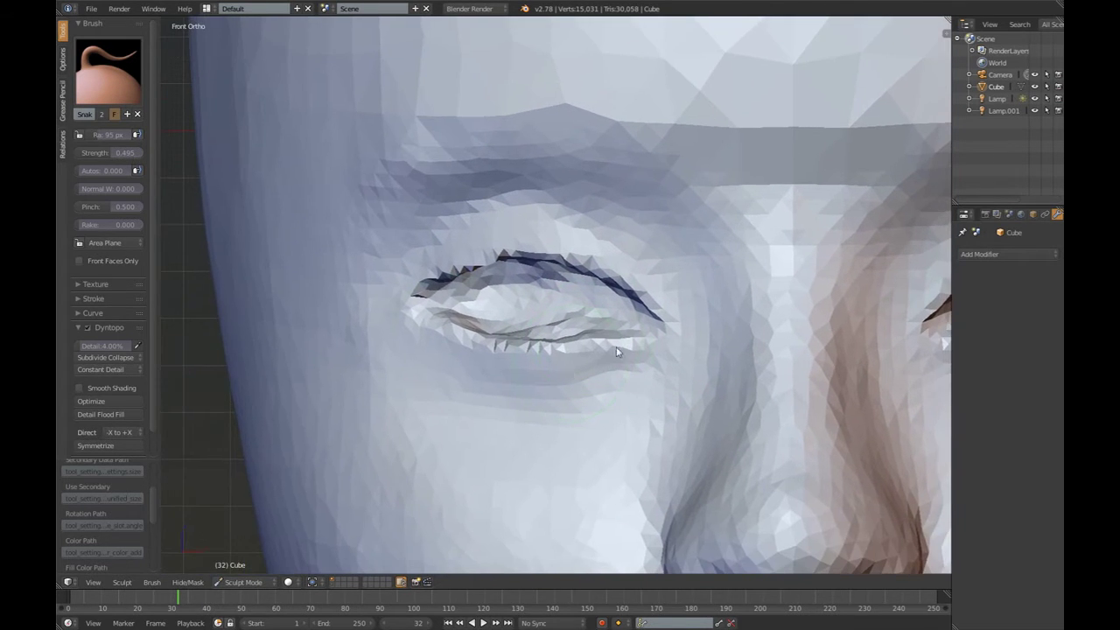
{"action": "scroll", "coordinate": [466, 266], "scroll_direction": "down", "scroll_amount": 3}
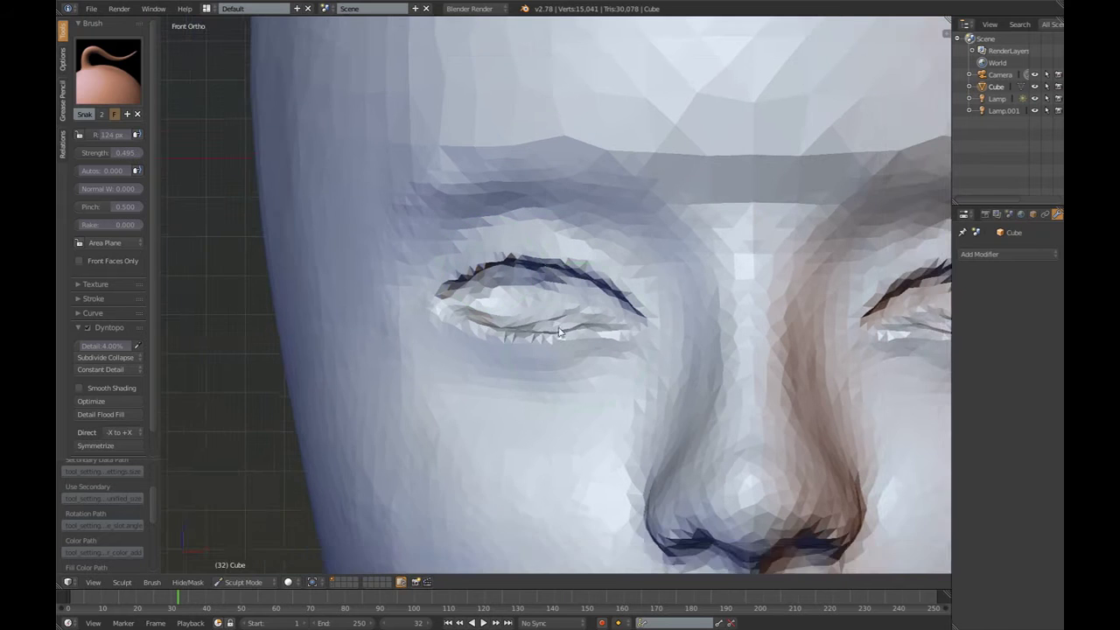
Carve and deepen the upper eyelid crease with the Crease brush
{"action": "key", "text": "shift+c"}
{"action": "left_click_drag", "start_coordinate": [455, 317], "coordinate": [635, 327]}
{"action": "scroll", "coordinate": [374, 303], "scroll_direction": "up", "scroll_amount": 2}
{"action": "scroll", "coordinate": [374, 303], "scroll_direction": "up", "scroll_amount": 2}
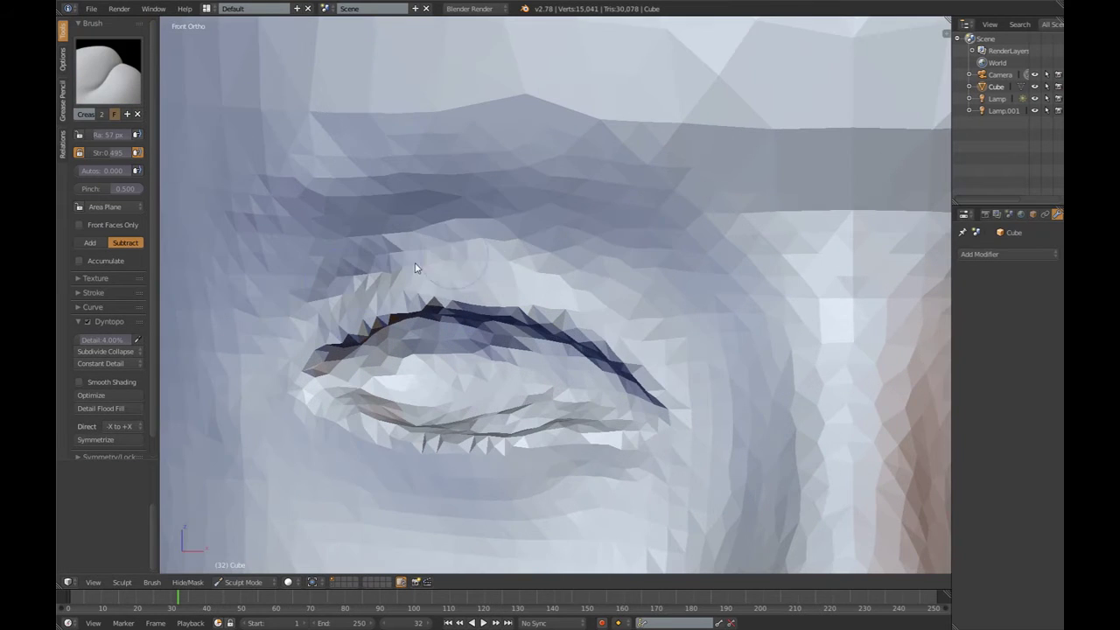
{"action": "left_click_drag", "start_coordinate": [412, 250], "coordinate": [648, 288]}
{"action": "left_click_drag", "start_coordinate": [463, 262], "coordinate": [665, 314]}
{"action": "left_click_drag", "start_coordinate": [367, 278], "coordinate": [693, 351]}
Build up the upper eyelid fold with several Clay brush strokes
{"action": "key", "text": "c"}
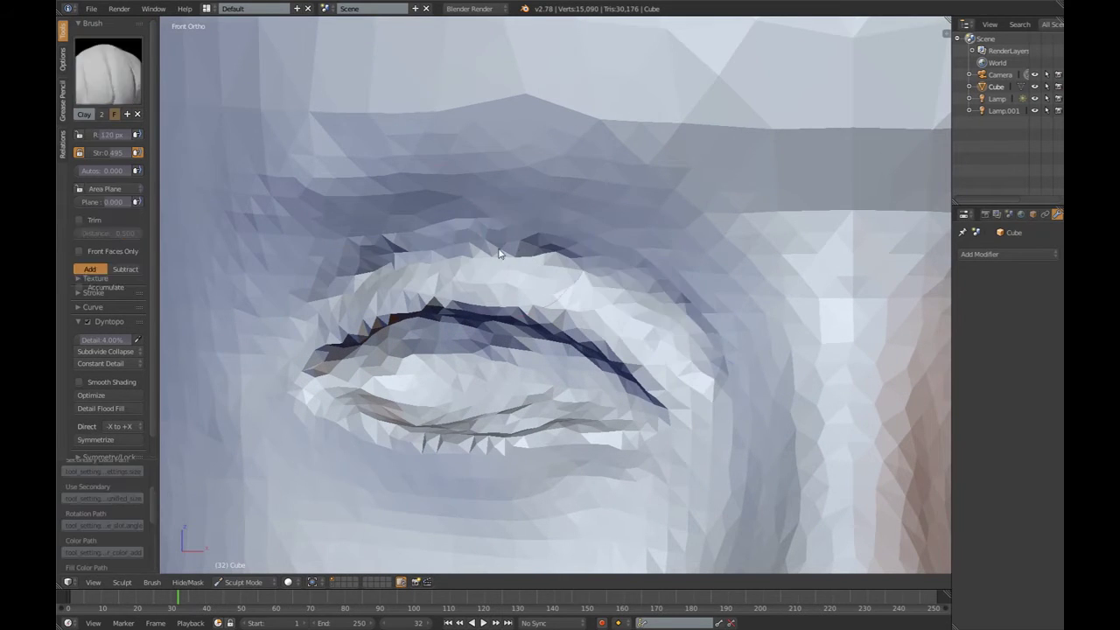
{"action": "left_click_drag", "start_coordinate": [298, 214], "coordinate": [398, 183]}
{"action": "left_click_drag", "start_coordinate": [315, 245], "coordinate": [495, 215]}
{"action": "left_click_drag", "start_coordinate": [508, 175], "coordinate": [219, 233]}
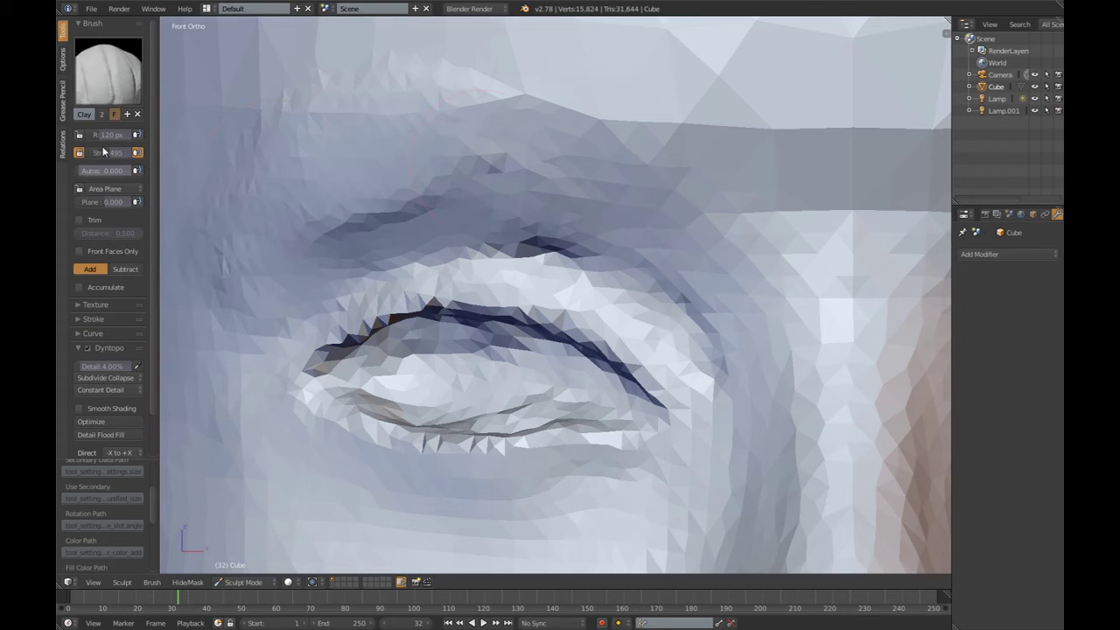
{"action": "scroll", "coordinate": [394, 262], "scroll_direction": "down", "scroll_amount": 2}
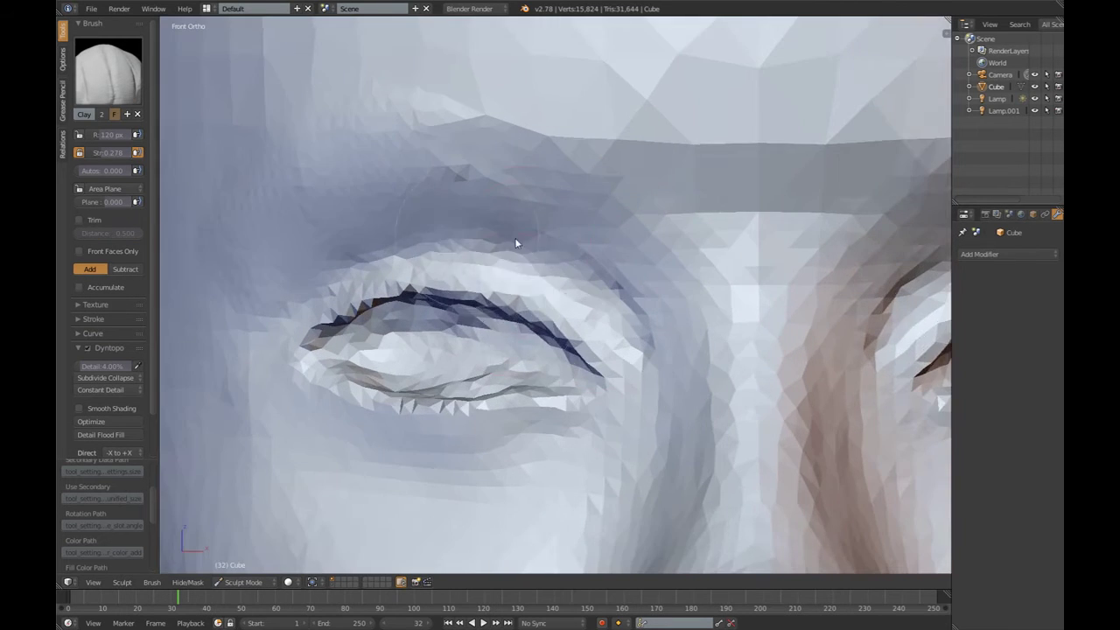
{"action": "scroll", "coordinate": [604, 323], "scroll_direction": "down", "scroll_amount": 3}
Switch to the Grab brush and review its falloff curve from side and three-quarter views
{"action": "key", "text": "KP_3"}
{"action": "scroll", "coordinate": [551, 350], "scroll_direction": "up", "scroll_amount": 2}
{"action": "key", "text": "g"}
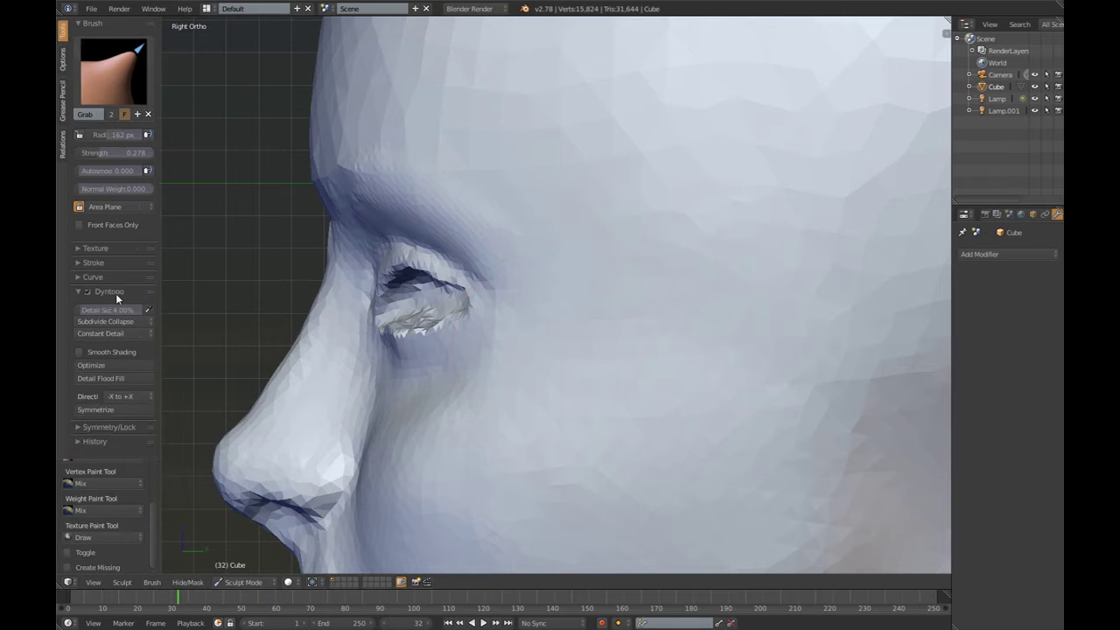
{"action": "left_click", "coordinate": [97, 277]}
{"action": "mouse_move", "coordinate": [569, 292]}
{"action": "middle_mouse_down"}
{"action": "mouse_move", "coordinate": [498, 282]}
{"action": "mouse_move", "coordinate": [467, 327]}
{"action": "mouse_move", "coordinate": [563, 303]}
{"action": "mouse_move", "coordinate": [525, 315]}
{"action": "middle_mouse_up"}
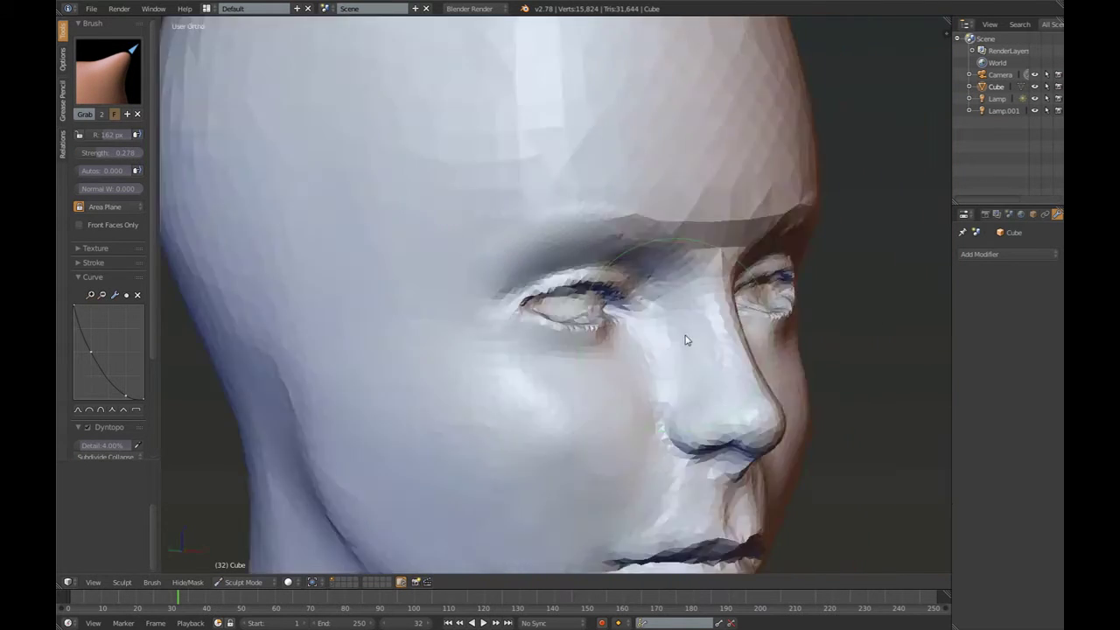
{"action": "scroll", "coordinate": [368, 376], "scroll_direction": "down", "scroll_amount": 2}
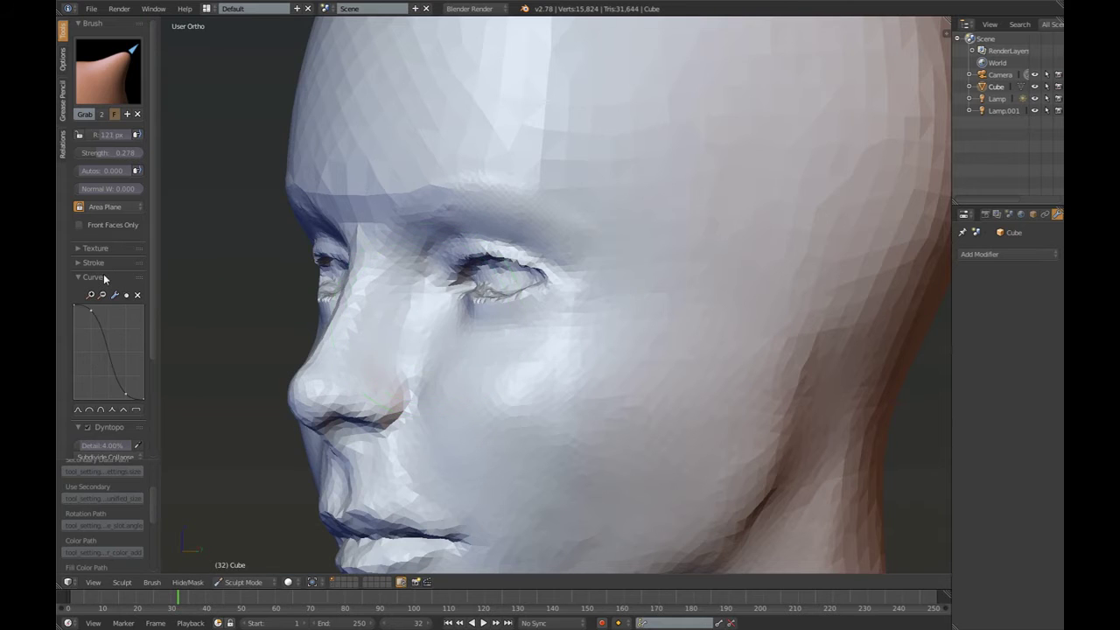
{"action": "left_click", "coordinate": [92, 276]}
{"action": "middle_click_drag", "start_coordinate": [394, 350], "coordinate": [455, 359]}
{"action": "left_click", "coordinate": [243, 581]}
In Object Mode, add a UV sphere, rotate it 90°, and scale it into the eye socket
{"action": "left_click", "coordinate": [246, 568]}
{"action": "key", "text": "shift+a"}
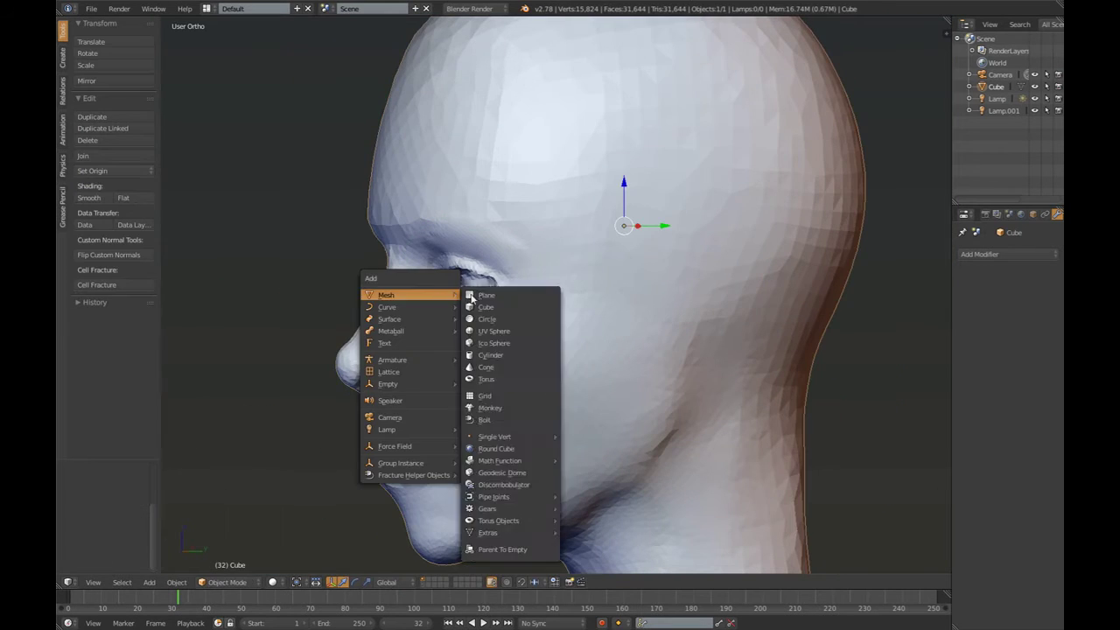
{"action": "left_click", "coordinate": [512, 318]}
{"action": "key", "text": "KP_3"}
{"action": "key", "text": "z"}
{"action": "key", "text": "g"}
{"action": "left_click", "coordinate": [443, 243]}
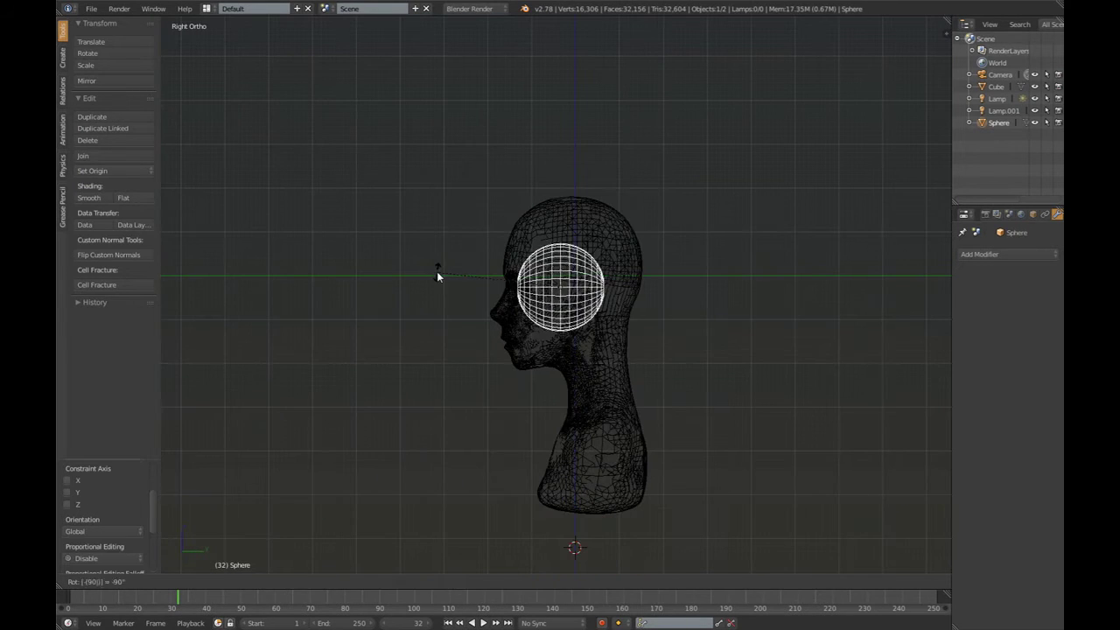
{"action": "scroll", "coordinate": [438, 271], "scroll_direction": "up", "scroll_amount": 3}
{"action": "key", "text": "s"}
{"action": "left_click", "coordinate": [613, 331]}
Give the eyeball a Mirror modifier so it appears in the other eye socket
{"action": "key", "text": "KP_1"}
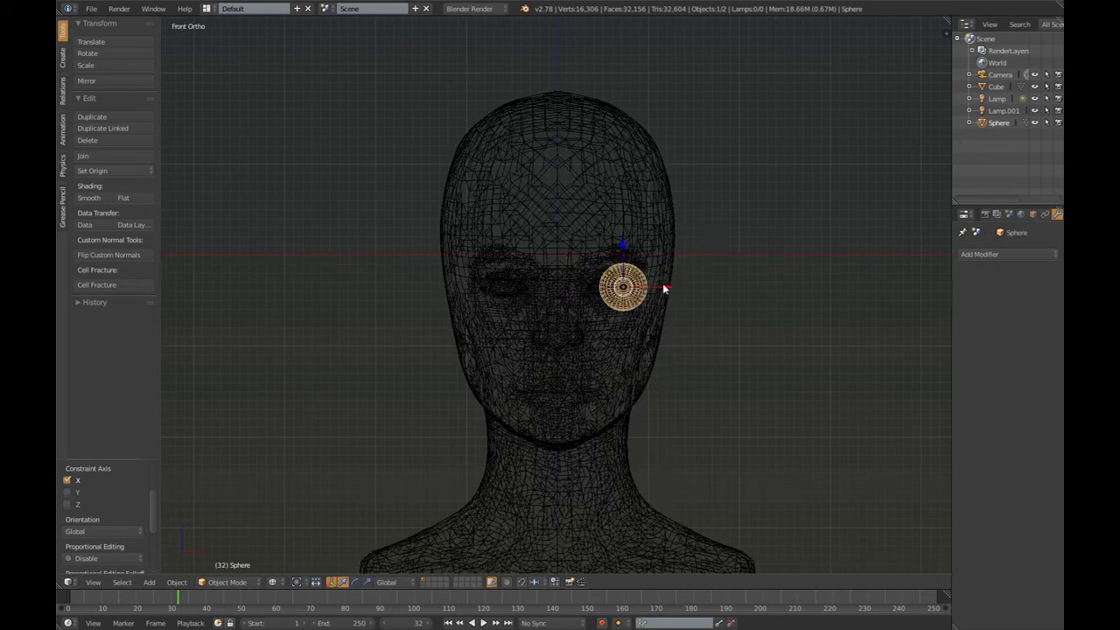
{"action": "key", "text": "z"}
{"action": "left_click", "coordinate": [978, 253]}
{"action": "left_click", "coordinate": [818, 390]}
{"action": "scroll", "coordinate": [629, 283], "scroll_direction": "up", "scroll_amount": 3}
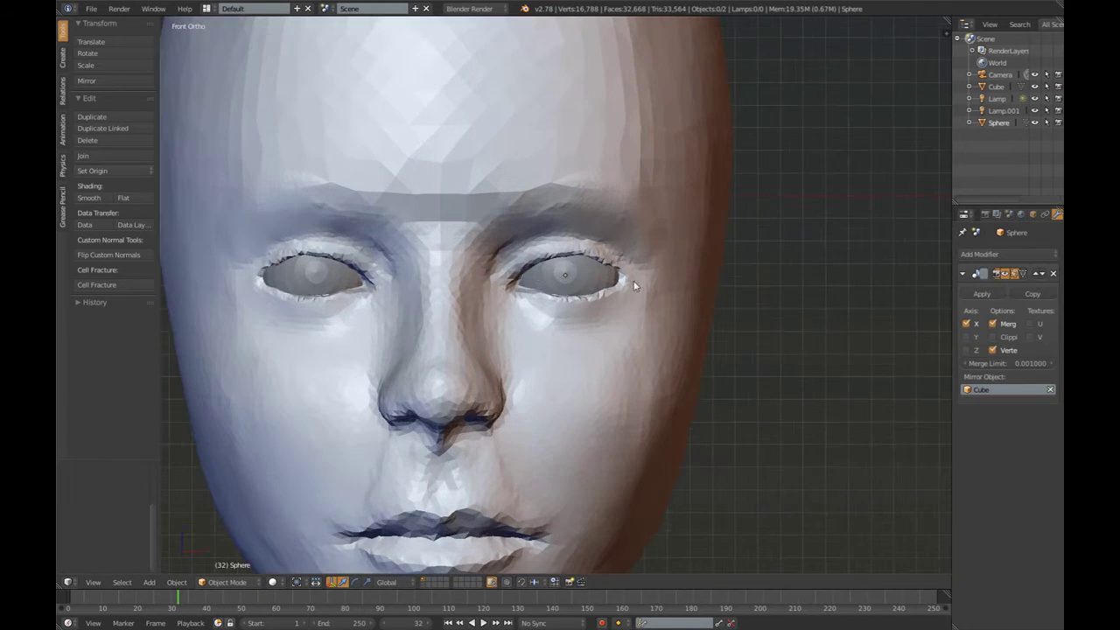
Select the head mesh and return it to Sculpt Mode
{"action": "right_click", "coordinate": [550, 298]}
{"action": "left_click", "coordinate": [227, 582]}
{"action": "left_click", "coordinate": [225, 537]}
{"action": "middle_click_drag", "start_coordinate": [502, 296], "coordinate": [568, 223]}
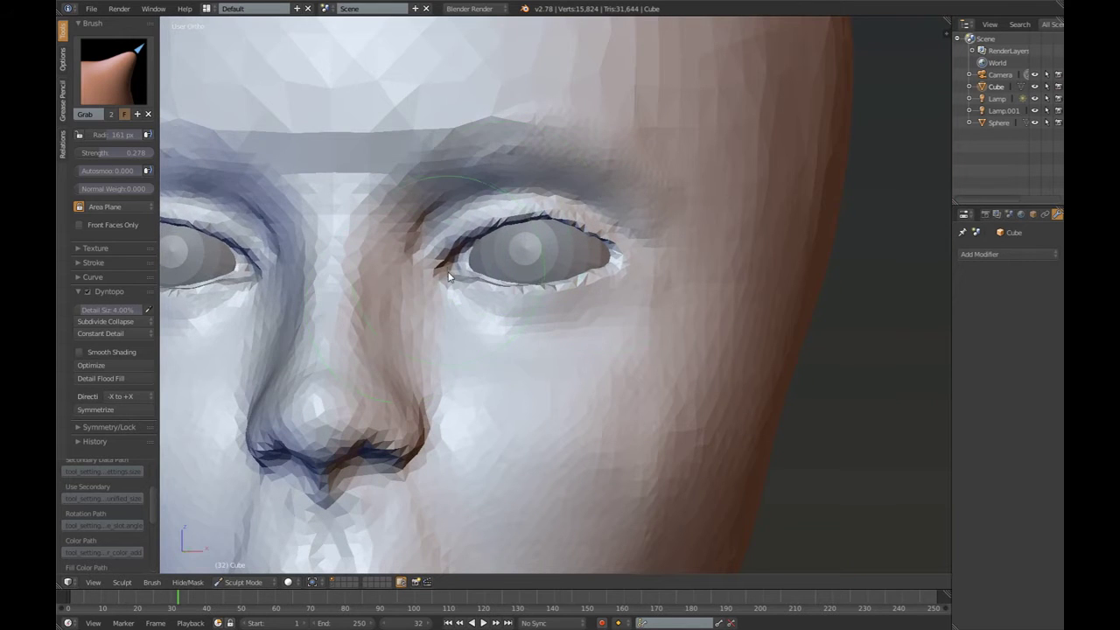
Orbit around the eye to check the eyeball fit from several angles, then zoom in on the front view
{"action": "middle_click_drag", "start_coordinate": [448, 276], "coordinate": [496, 234]}
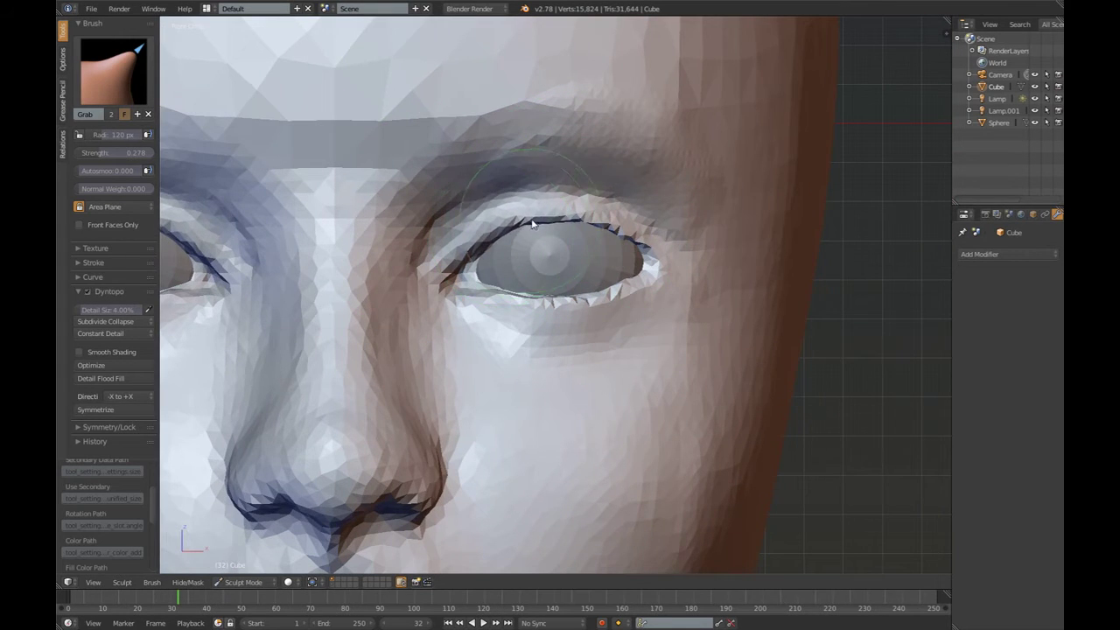
{"action": "mouse_move", "coordinate": [657, 300]}
{"action": "middle_mouse_down"}
{"action": "mouse_move", "coordinate": [504, 267]}
{"action": "mouse_move", "coordinate": [380, 312]}
{"action": "mouse_move", "coordinate": [284, 322]}
{"action": "mouse_move", "coordinate": [370, 332]}
{"action": "mouse_move", "coordinate": [605, 320]}
{"action": "mouse_move", "coordinate": [577, 300]}
{"action": "middle_mouse_up"}
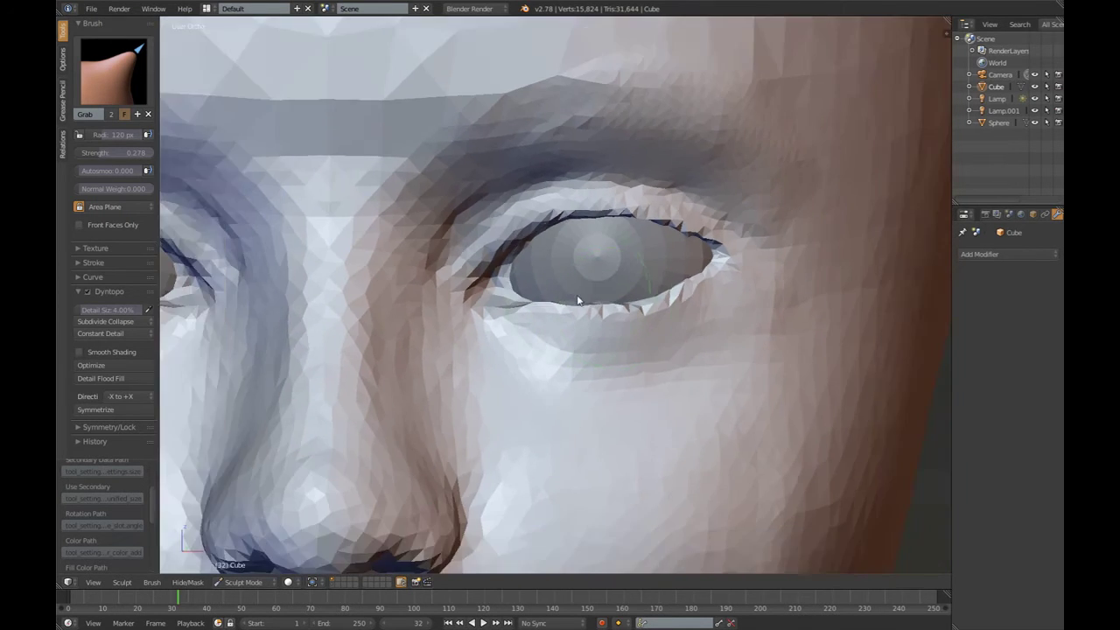
{"action": "middle_click_drag", "start_coordinate": [528, 221], "coordinate": [561, 219]}
{"action": "key", "text": "KP_1"}
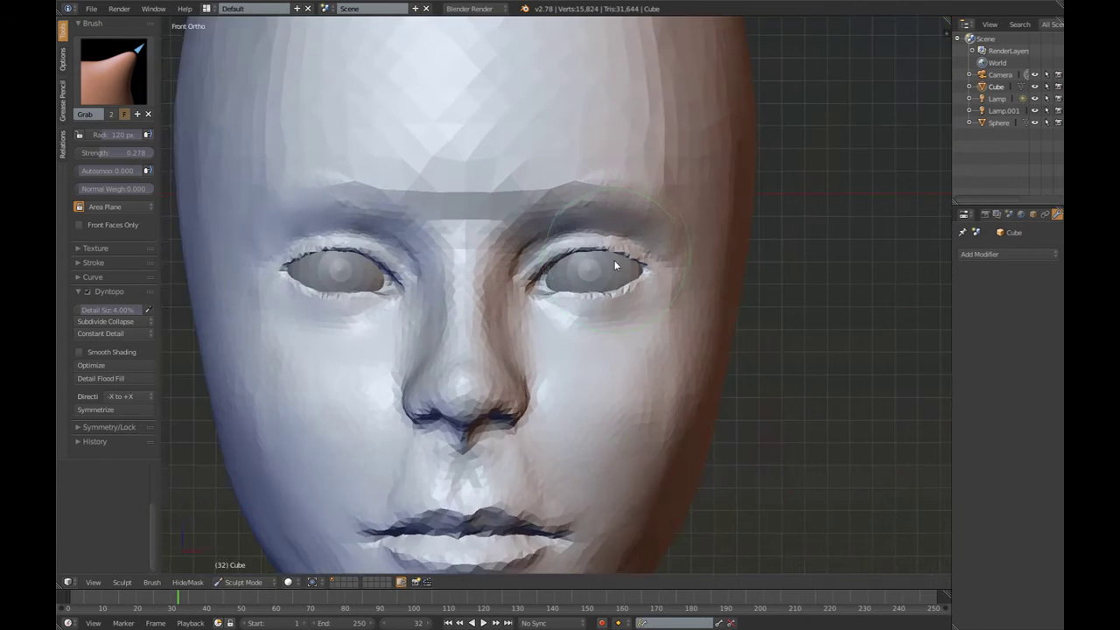
{"action": "scroll", "coordinate": [618, 257], "scroll_direction": "up", "scroll_amount": 5}
{"action": "scroll", "coordinate": [549, 310], "scroll_direction": "up", "scroll_amount": 3}
Re-crease the eyelid edge with a 115 px Crease brush and set detail refining to Subdivide Edges
{"action": "key", "text": "c"}
{"action": "scroll", "coordinate": [535, 267], "scroll_direction": "up", "scroll_amount": 2}
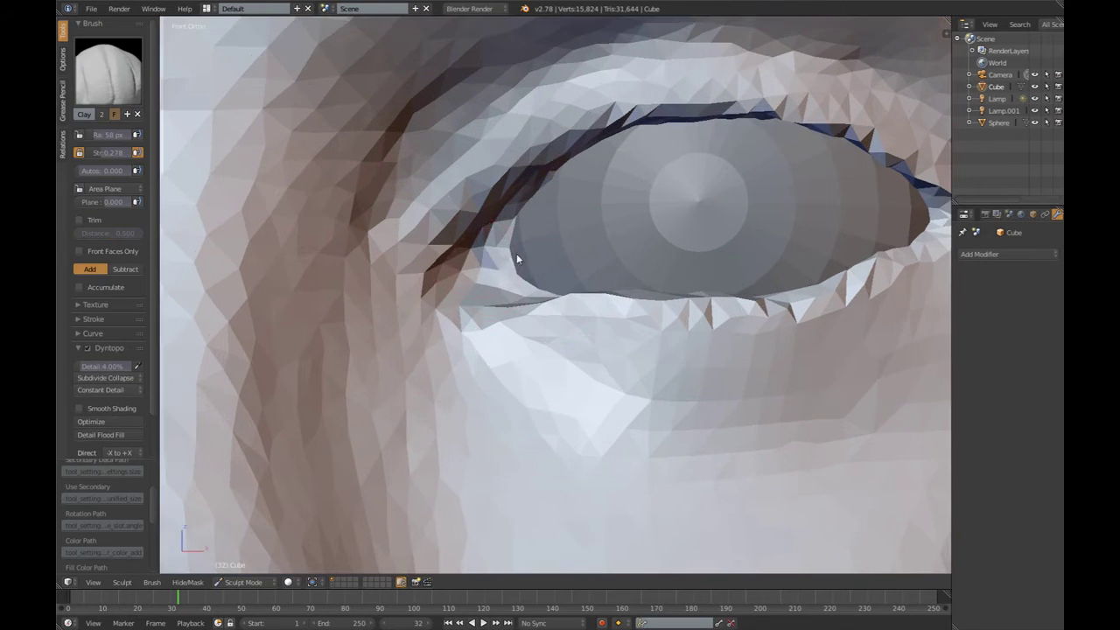
{"action": "left_click_drag", "start_coordinate": [514, 257], "coordinate": [517, 273]}
{"action": "key", "text": "shift+c"}
{"action": "middle_click_drag", "start_coordinate": [505, 264], "coordinate": [322, 404]}
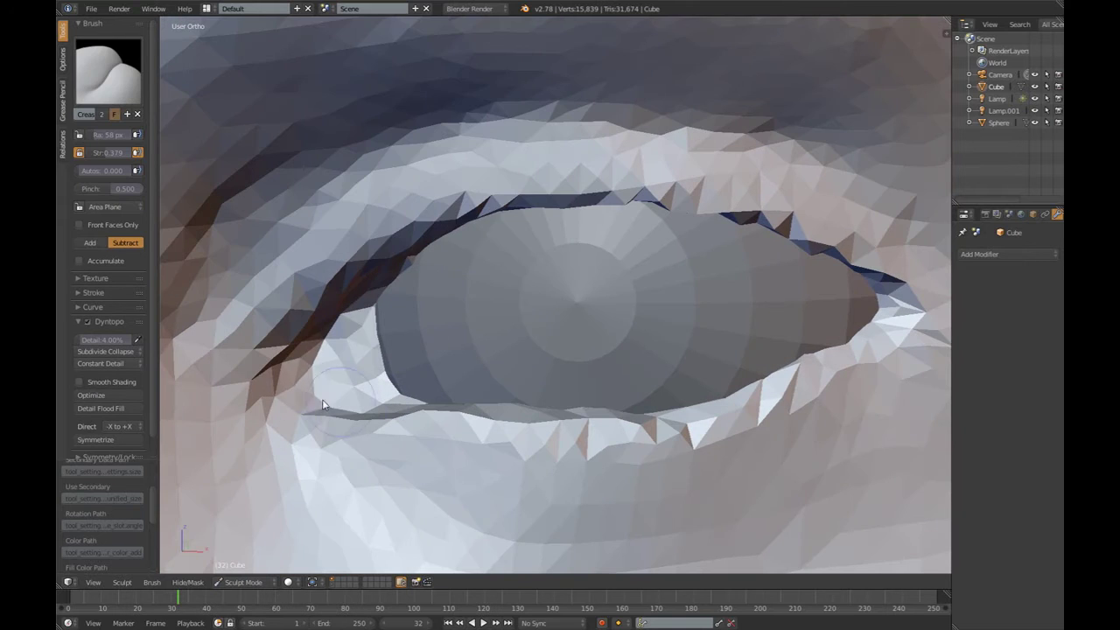
{"action": "key", "text": "f"}
{"action": "left_click", "coordinate": [292, 237]}
{"action": "left_click_drag", "start_coordinate": [292, 237], "coordinate": [278, 257]}
{"action": "left_click", "coordinate": [105, 350]}
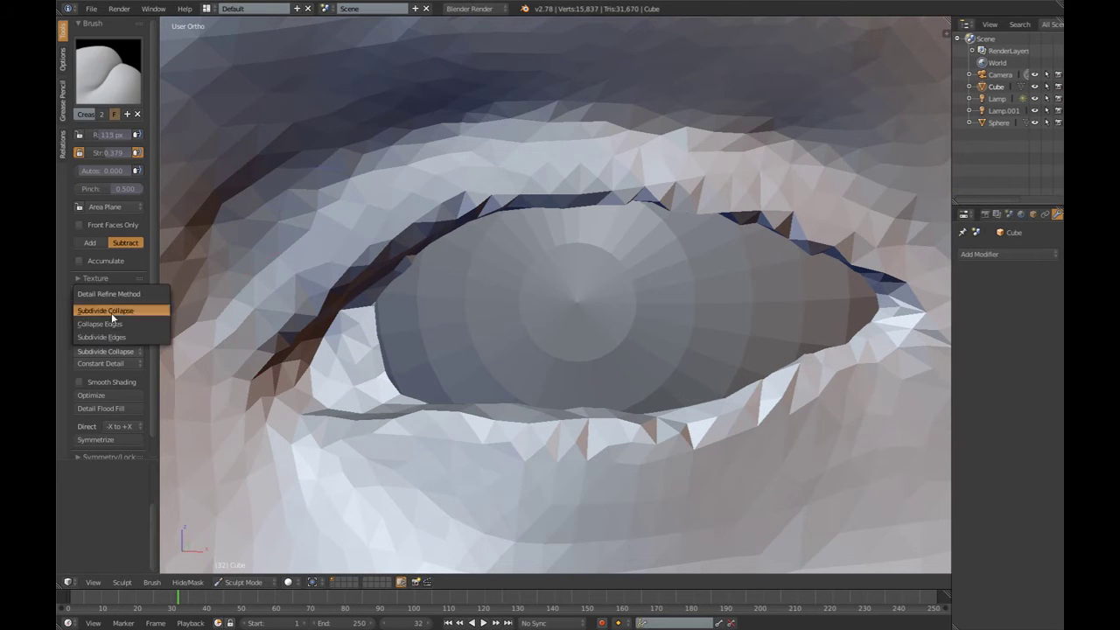
{"action": "left_click", "coordinate": [105, 337]}
Re-sculpt the upper eyelid crease toward the outer corner with a smaller brush, undoing the ridge stroke
{"action": "left_click_drag", "start_coordinate": [532, 195], "coordinate": [592, 187]}
{"action": "scroll", "coordinate": [508, 242], "scroll_direction": "down", "scroll_amount": 2}
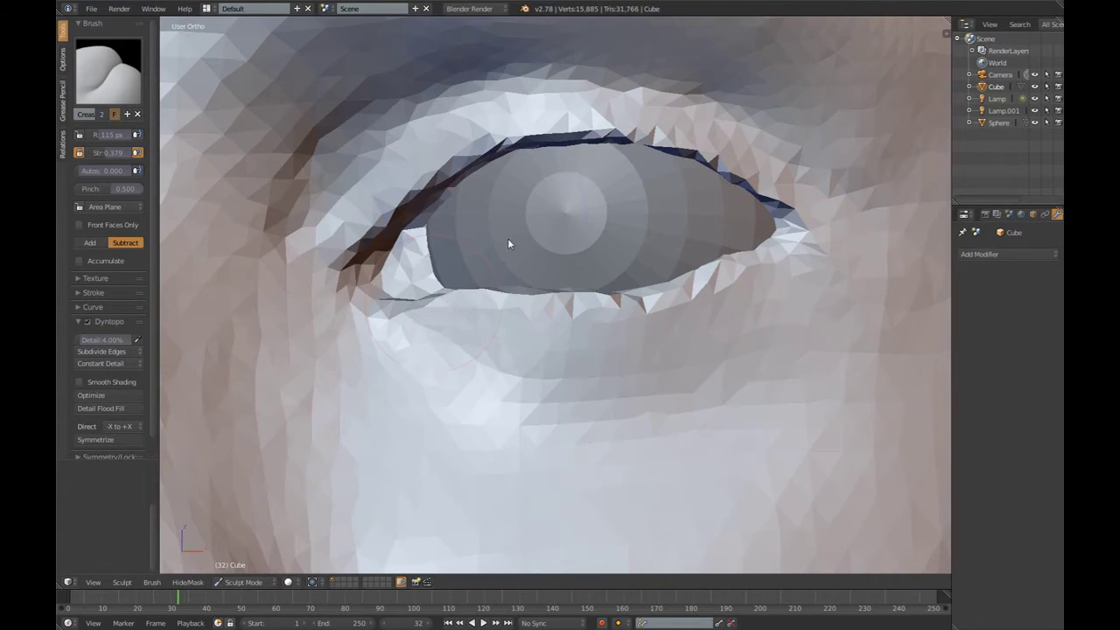
{"action": "key", "text": "f"}
{"action": "left_click", "coordinate": [312, 341]}
{"action": "left_click", "coordinate": [103, 338]}
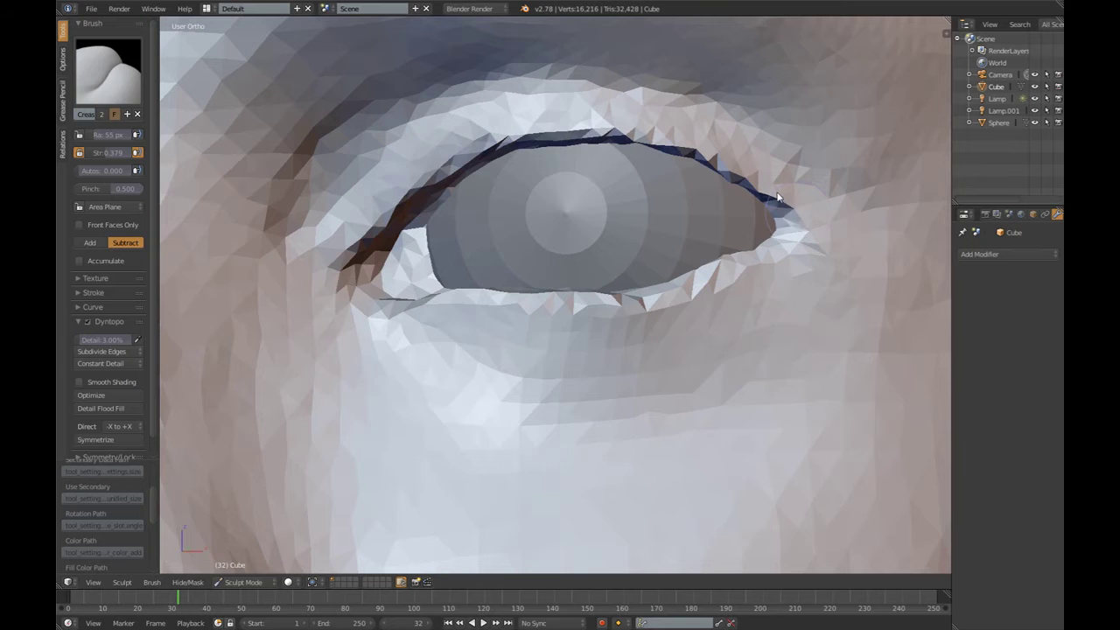
{"action": "left_click_drag", "start_coordinate": [354, 235], "coordinate": [761, 194]}
{"action": "mouse_move", "coordinate": [360, 229]}
{"action": "left_mouse_down"}
{"action": "mouse_move", "coordinate": [560, 70]}
{"action": "mouse_move", "coordinate": [687, 88]}
{"action": "left_mouse_up"}
{"action": "key", "text": "ctrl+z"}
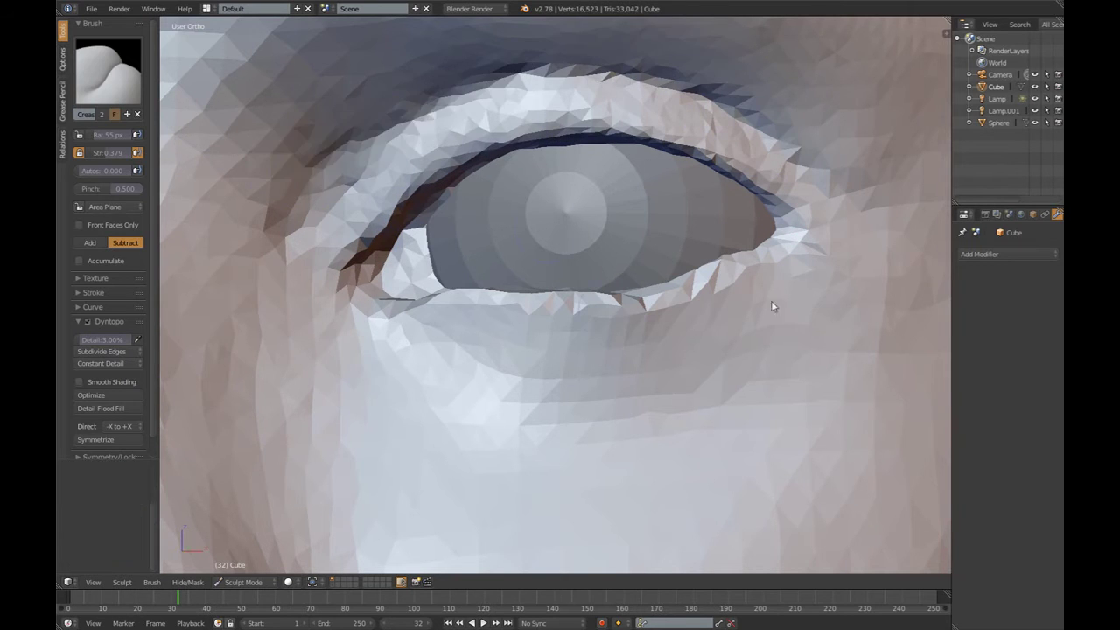
Carve, deepen and sharpen creases along and below the lower eyelid
{"action": "left_click_drag", "start_coordinate": [786, 284], "coordinate": [520, 350]}
{"action": "left_click_drag", "start_coordinate": [625, 362], "coordinate": [568, 356]}
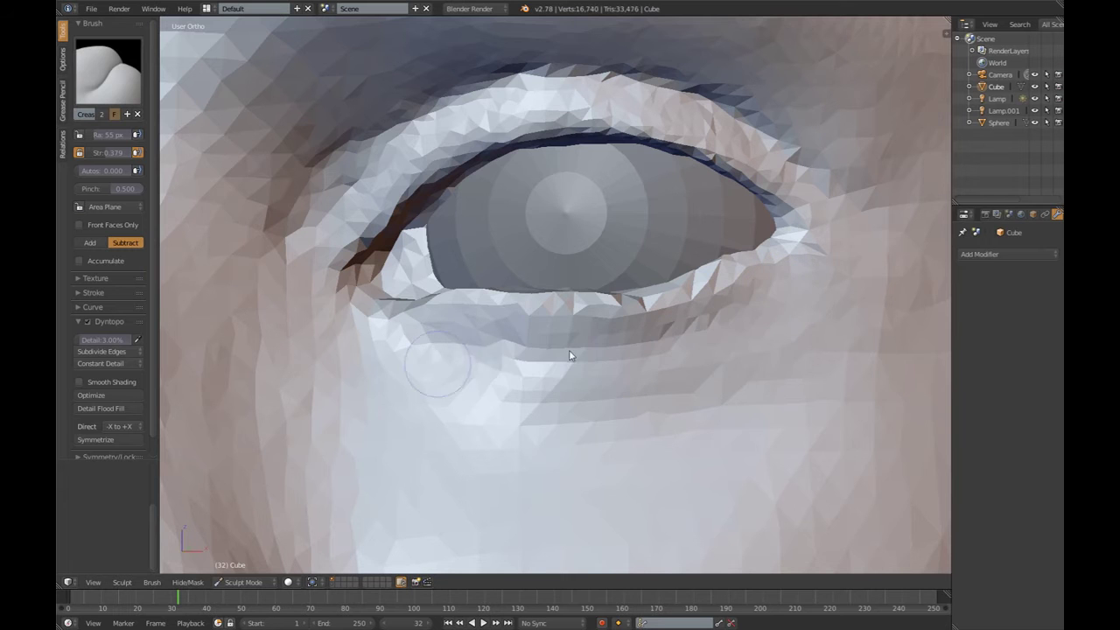
{"action": "left_click_drag", "start_coordinate": [752, 420], "coordinate": [595, 412]}
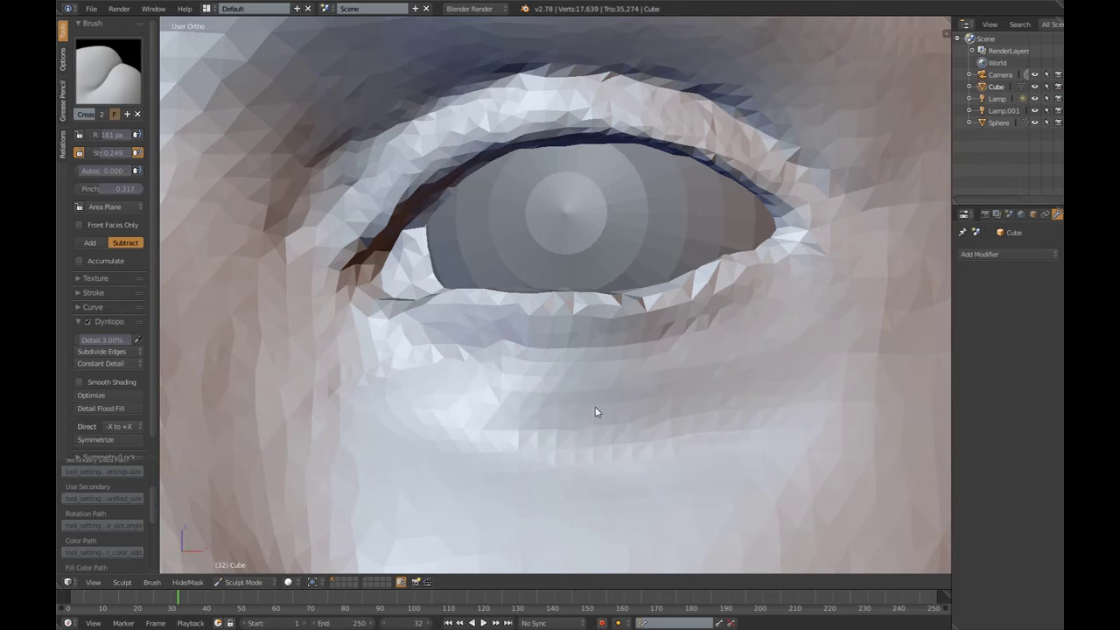
{"action": "scroll", "coordinate": [525, 334], "scroll_direction": "up", "scroll_amount": 1}
{"action": "left_click_drag", "start_coordinate": [817, 242], "coordinate": [710, 291]}
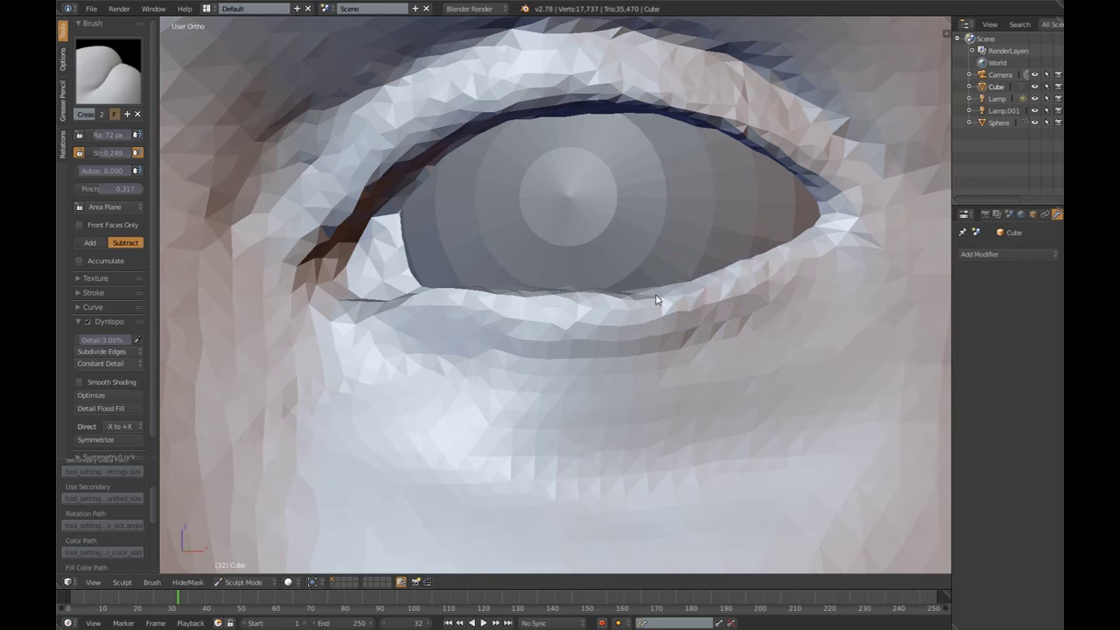
{"action": "left_click_drag", "start_coordinate": [582, 288], "coordinate": [525, 291]}
{"action": "scroll", "coordinate": [582, 288], "scroll_direction": "down", "scroll_amount": 3}
{"action": "scroll", "coordinate": [619, 284], "scroll_direction": "down", "scroll_amount": 2}
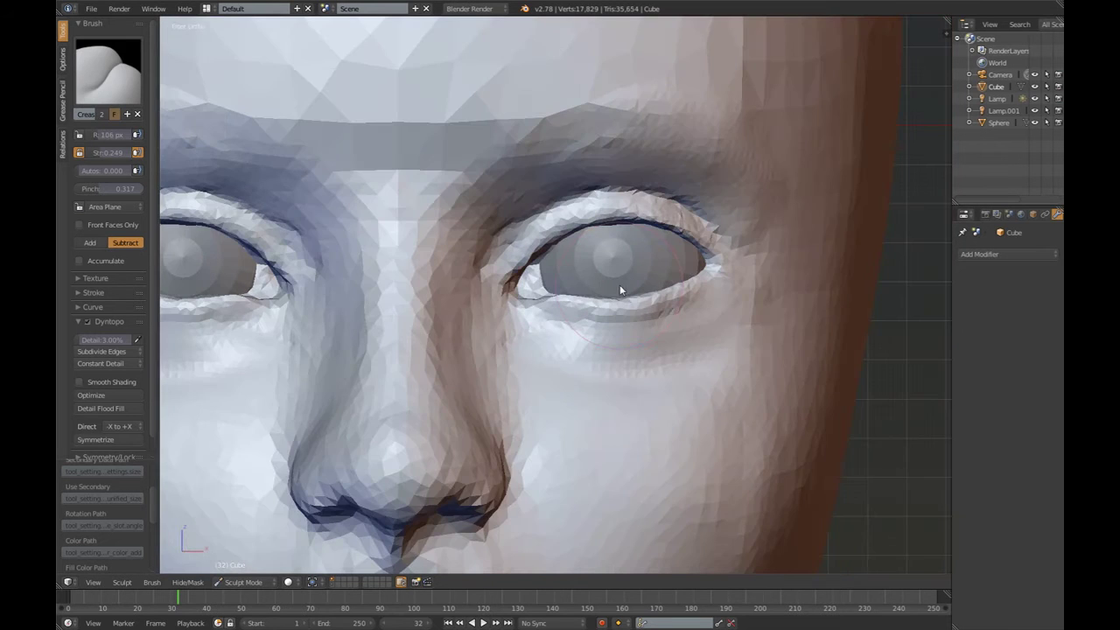
Shape the lips with Snake Hook, undo the pulling strokes, then turn off dynamic topology
{"action": "key", "text": "k"}
{"action": "scroll", "coordinate": [503, 306], "scroll_direction": "up", "scroll_amount": 3}
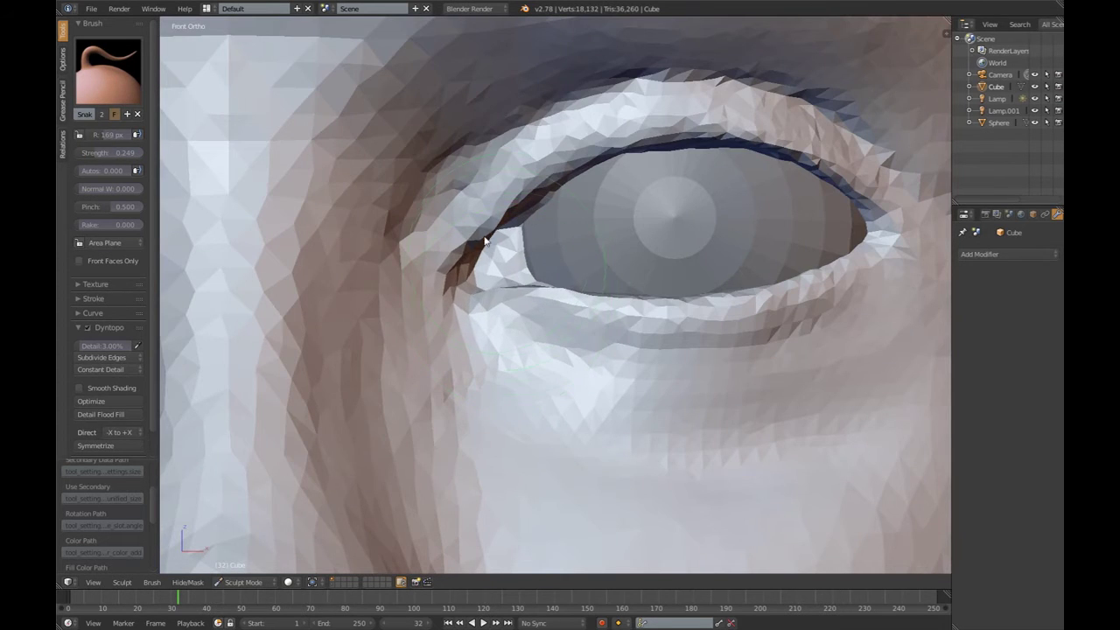
{"action": "scroll", "coordinate": [516, 268], "scroll_direction": "down", "scroll_amount": 1}
{"action": "scroll", "coordinate": [450, 237], "scroll_direction": "down", "scroll_amount": 2}
{"action": "scroll", "coordinate": [513, 320], "scroll_direction": "down", "scroll_amount": 2}
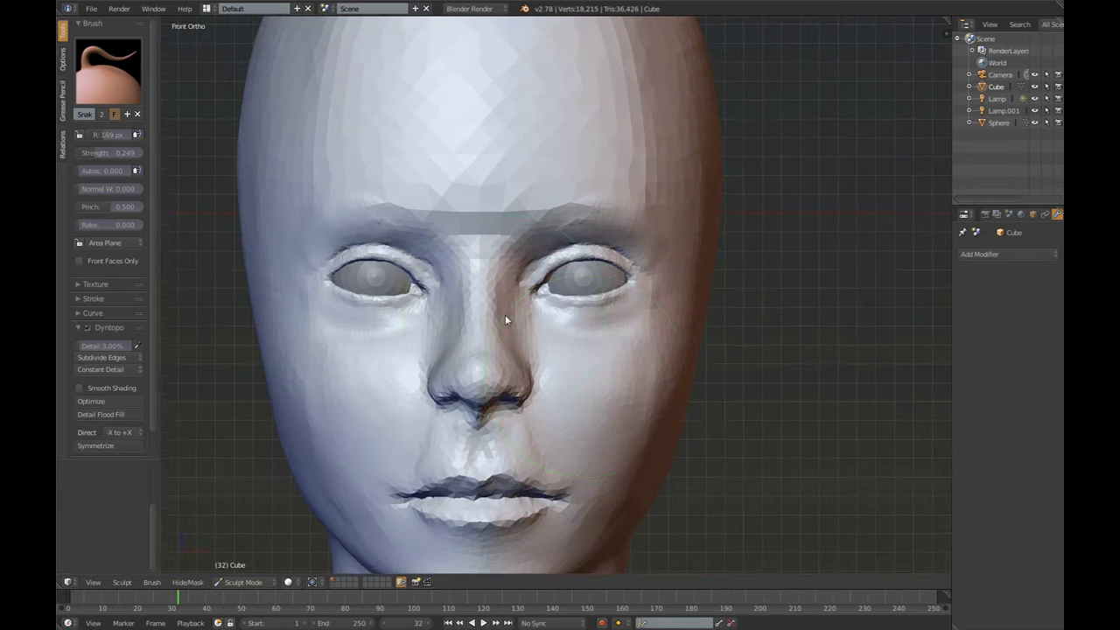
{"action": "key", "text": "ctrl+z"}
{"action": "scroll", "coordinate": [512, 321], "scroll_direction": "down", "scroll_amount": 2}
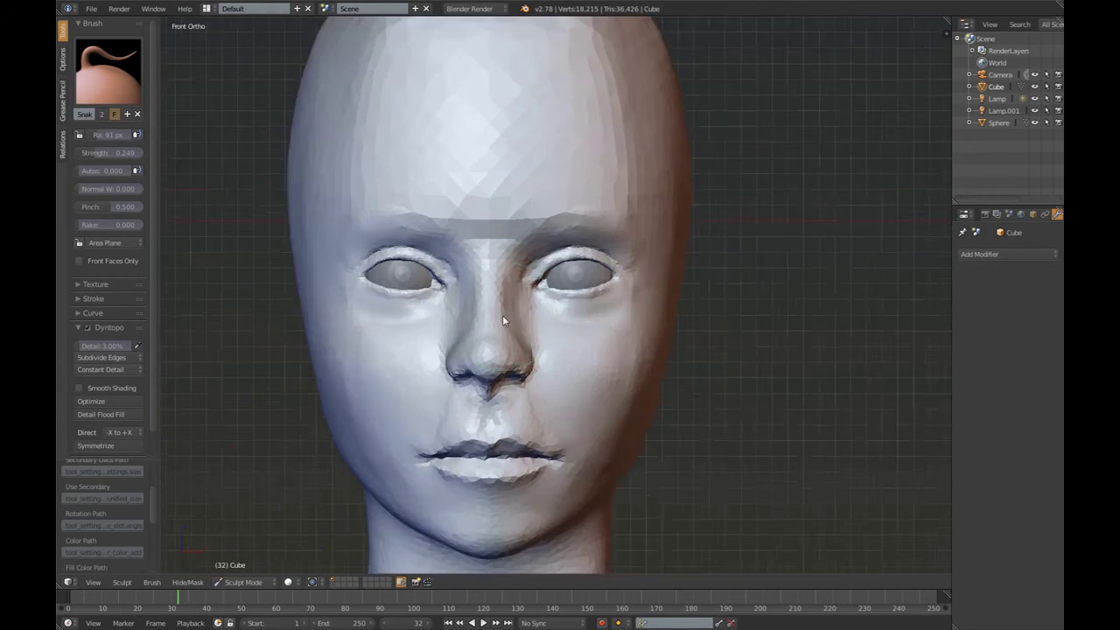
{"action": "key", "text": "c"}
{"action": "mouse_move", "coordinate": [512, 320]}
{"action": "middle_mouse_down"}
{"action": "mouse_move", "coordinate": [529, 339]}
{"action": "mouse_move", "coordinate": [600, 335]}
{"action": "mouse_move", "coordinate": [633, 358]}
{"action": "mouse_move", "coordinate": [457, 269]}
{"action": "mouse_move", "coordinate": [491, 337]}
{"action": "mouse_move", "coordinate": [605, 362]}
{"action": "middle_mouse_up"}
{"action": "key", "text": "ctrl+d"}
Reshape the lips with Snake Hook and Clay brushes, turning the head to a side profile
{"action": "key", "text": "k"}
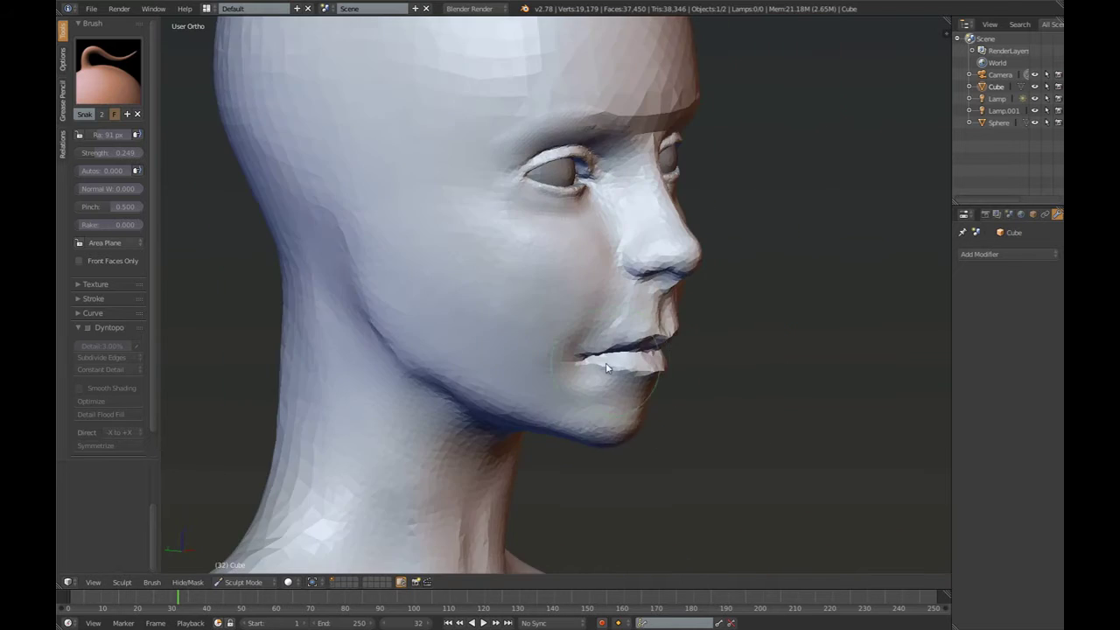
{"action": "scroll", "coordinate": [587, 426], "scroll_direction": "up", "scroll_amount": 3}
{"action": "scroll", "coordinate": [612, 427], "scroll_direction": "up", "scroll_amount": 1}
{"action": "key", "text": "c"}
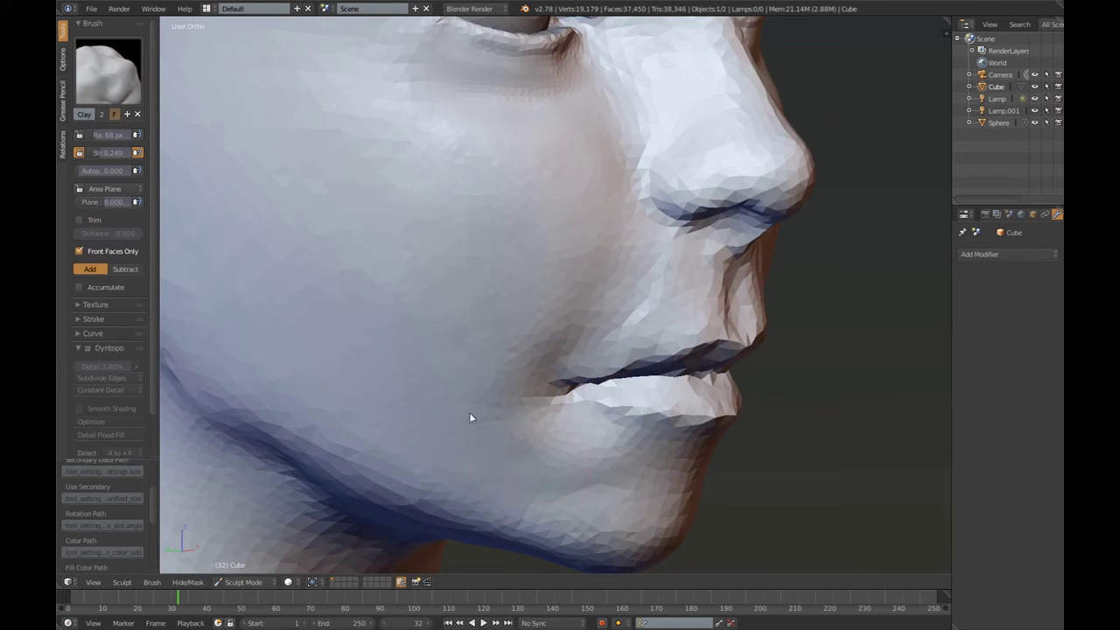
{"action": "scroll", "coordinate": [468, 418], "scroll_direction": "down", "scroll_amount": 3}
{"action": "scroll", "coordinate": [512, 230], "scroll_direction": "down", "scroll_amount": 2}
{"action": "scroll", "coordinate": [510, 295], "scroll_direction": "down", "scroll_amount": 2}
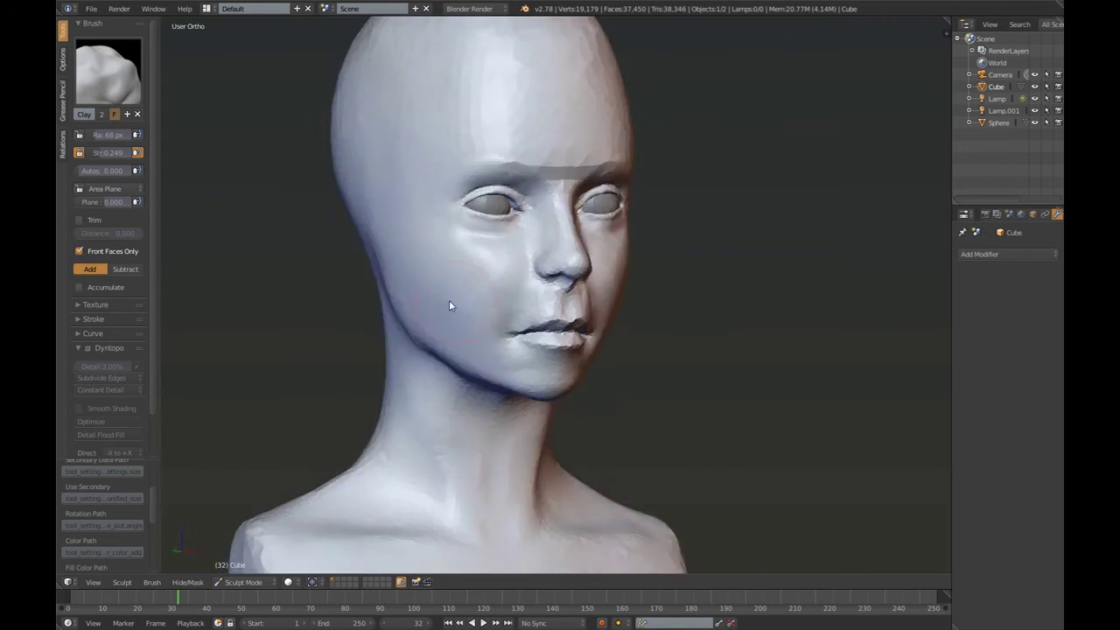
{"action": "middle_click_drag", "start_coordinate": [449, 305], "coordinate": [408, 295]}
{"action": "scroll", "coordinate": [549, 300], "scroll_direction": "up", "scroll_amount": 4}
{"action": "middle_click_drag", "start_coordinate": [550, 300], "coordinate": [753, 221]}
Pull the lips and chin with Snake Hook, checking the result from the front view
{"action": "key", "text": "k"}
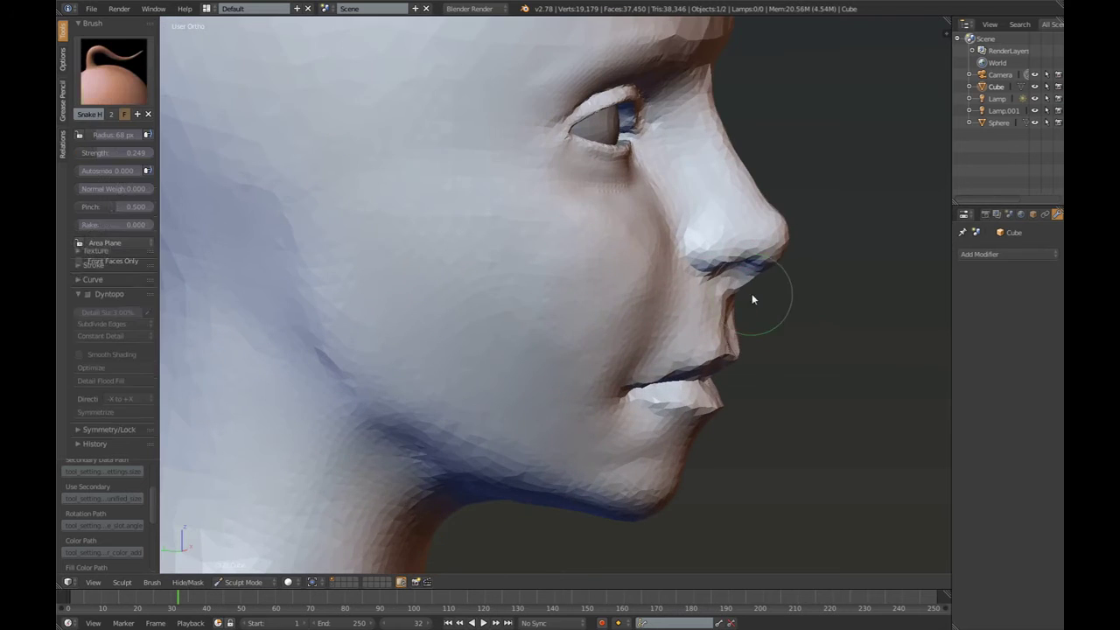
{"action": "scroll", "coordinate": [751, 293], "scroll_direction": "up", "scroll_amount": 2}
{"action": "middle_click_drag", "start_coordinate": [757, 310], "coordinate": [705, 309]}
{"action": "scroll", "coordinate": [705, 309], "scroll_direction": "down", "scroll_amount": 3}
{"action": "key", "text": "KP_1"}
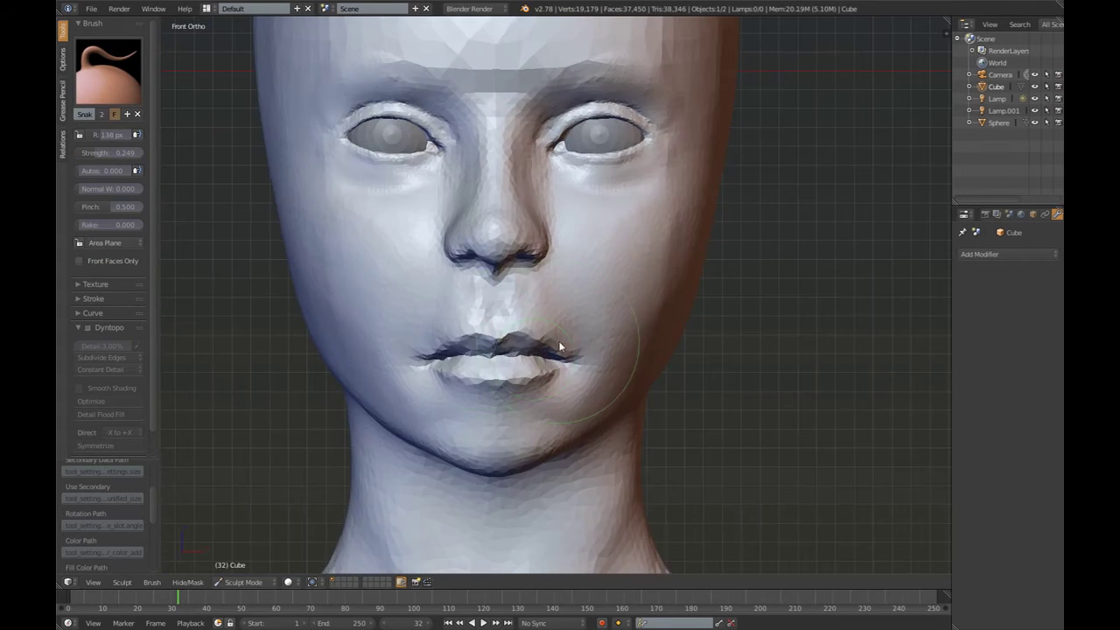
{"action": "scroll", "coordinate": [558, 340], "scroll_direction": "down", "scroll_amount": 2}
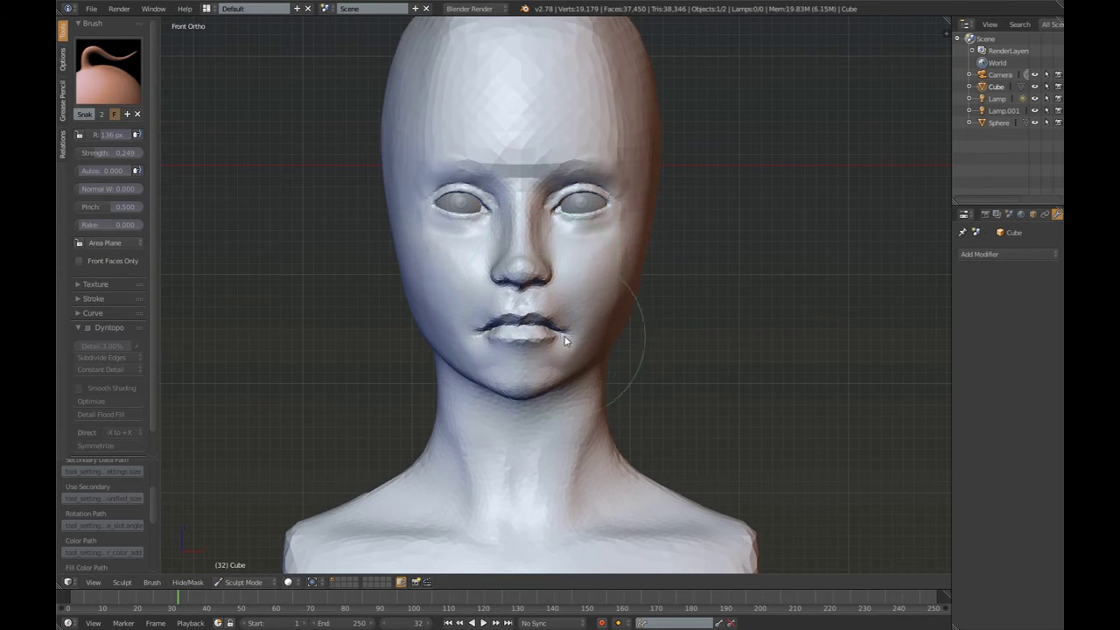
{"action": "scroll", "coordinate": [529, 332], "scroll_direction": "up", "scroll_amount": 1}
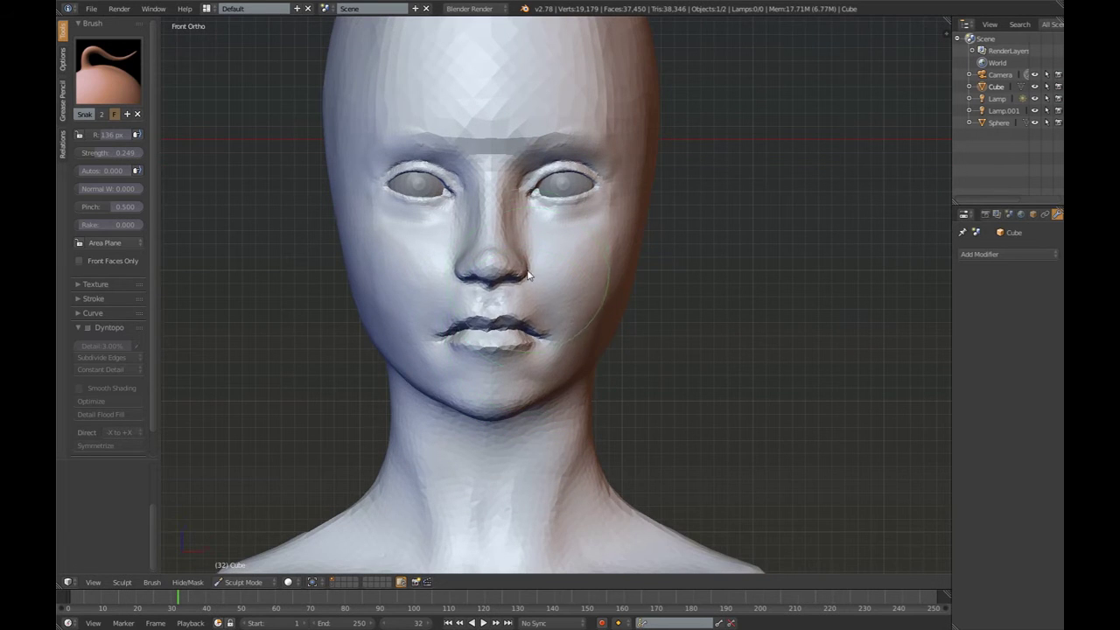
{"action": "scroll", "coordinate": [527, 276], "scroll_direction": "up", "scroll_amount": 4}
{"action": "scroll", "coordinate": [515, 236], "scroll_direction": "up", "scroll_amount": 2, "text": "shift"}
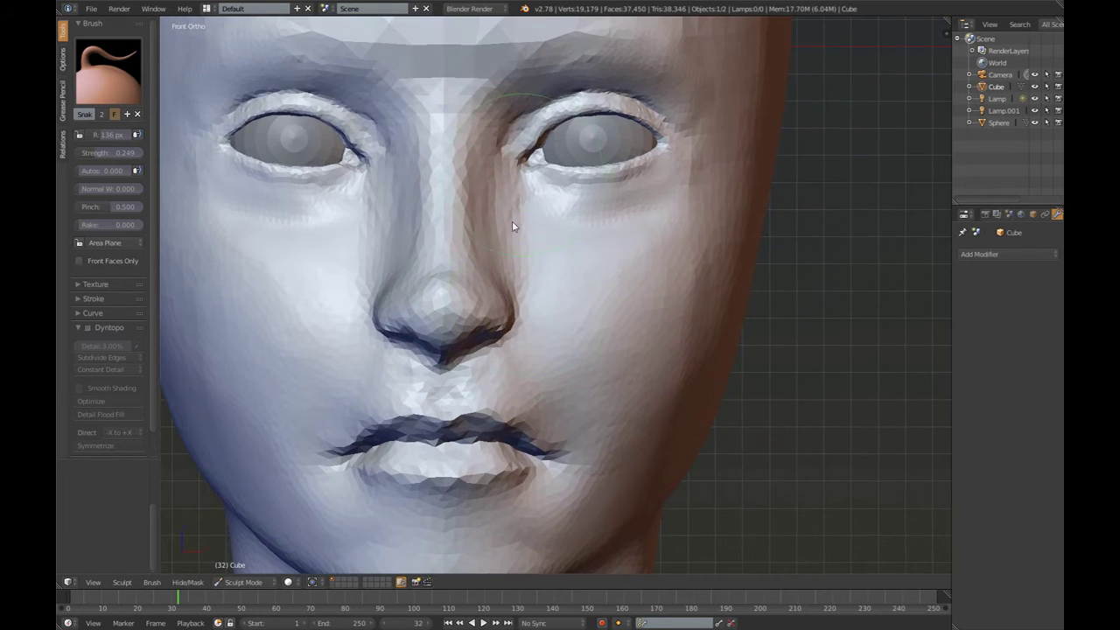
{"action": "scroll", "coordinate": [524, 306], "scroll_direction": "down", "scroll_amount": 2}
Shrink the brush to about 112 px and refine the chin with Clay from profile and front
{"action": "middle_click_drag", "start_coordinate": [537, 388], "coordinate": [532, 440]}
{"action": "key", "text": "f"}
{"action": "left_click", "coordinate": [525, 386]}
{"action": "mouse_move", "coordinate": [524, 386]}
{"action": "middle_mouse_down"}
{"action": "mouse_move", "coordinate": [487, 405]}
{"action": "mouse_move", "coordinate": [550, 420]}
{"action": "mouse_move", "coordinate": [595, 469]}
{"action": "mouse_move", "coordinate": [651, 408]}
{"action": "middle_mouse_up"}
{"action": "key", "text": "c"}
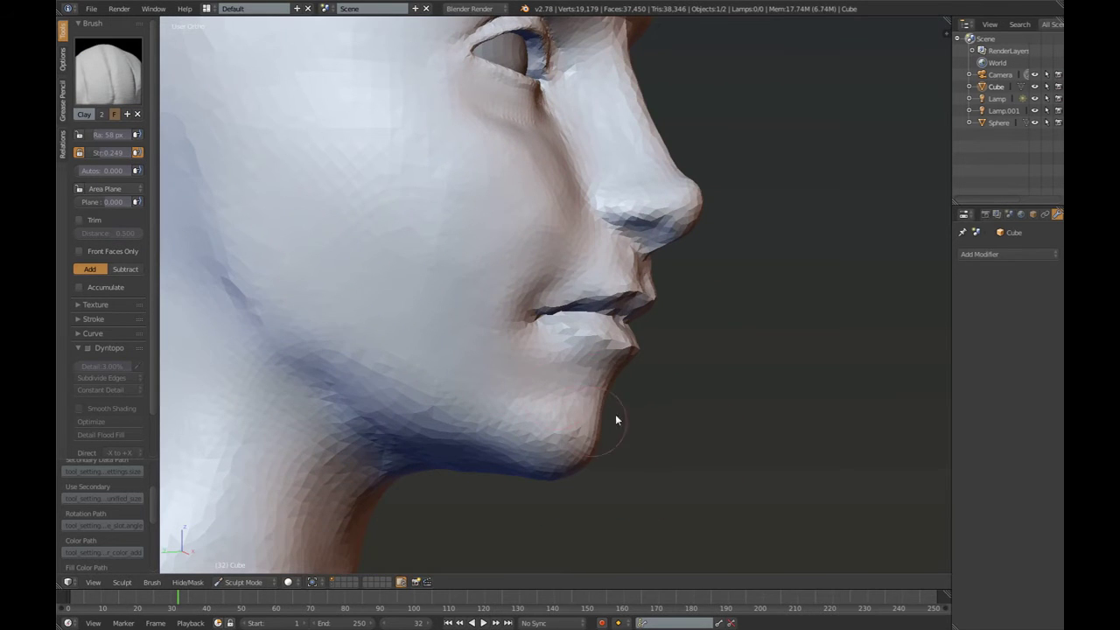
{"action": "middle_click_drag", "start_coordinate": [616, 418], "coordinate": [526, 384]}
{"action": "mouse_move", "coordinate": [466, 425]}
{"action": "middle_mouse_down"}
{"action": "mouse_move", "coordinate": [489, 449]}
{"action": "mouse_move", "coordinate": [577, 451]}
{"action": "middle_mouse_up"}
{"action": "mouse_move", "coordinate": [674, 368]}
{"action": "middle_mouse_down"}
{"action": "mouse_move", "coordinate": [628, 224]}
{"action": "mouse_move", "coordinate": [627, 318]}
{"action": "mouse_move", "coordinate": [642, 248]}
{"action": "middle_mouse_up"}
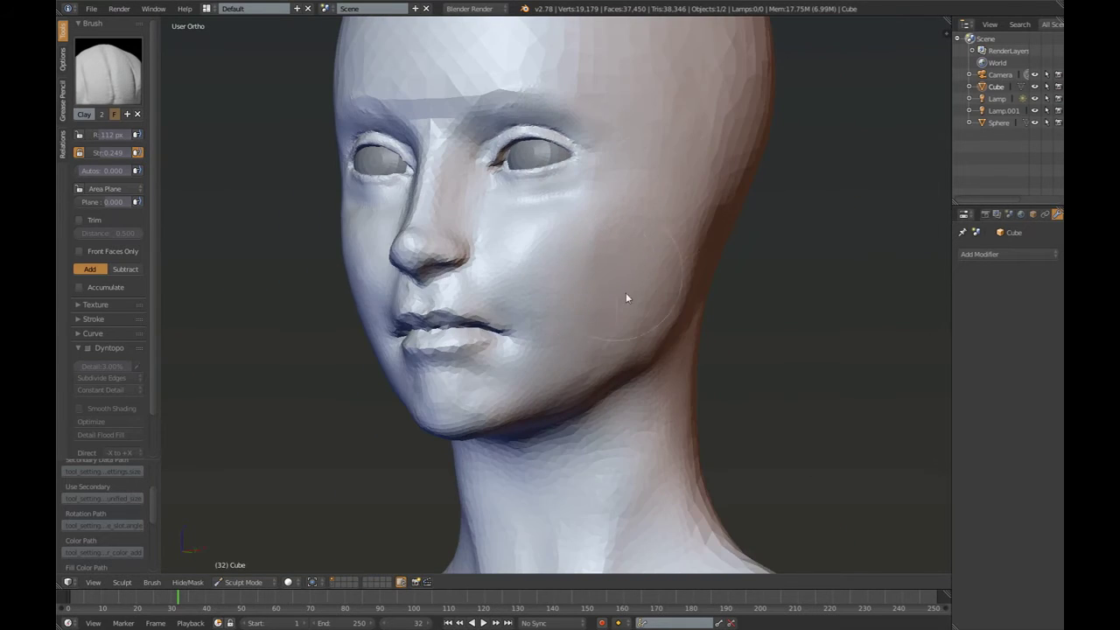
Carve a crease under the eye with the Crease brush after checking side and front views
{"action": "key", "text": "KP_3"}
{"action": "key", "text": "KP_1"}
{"action": "scroll", "coordinate": [624, 275], "scroll_direction": "up", "scroll_amount": 3}
{"action": "key", "text": "k"}
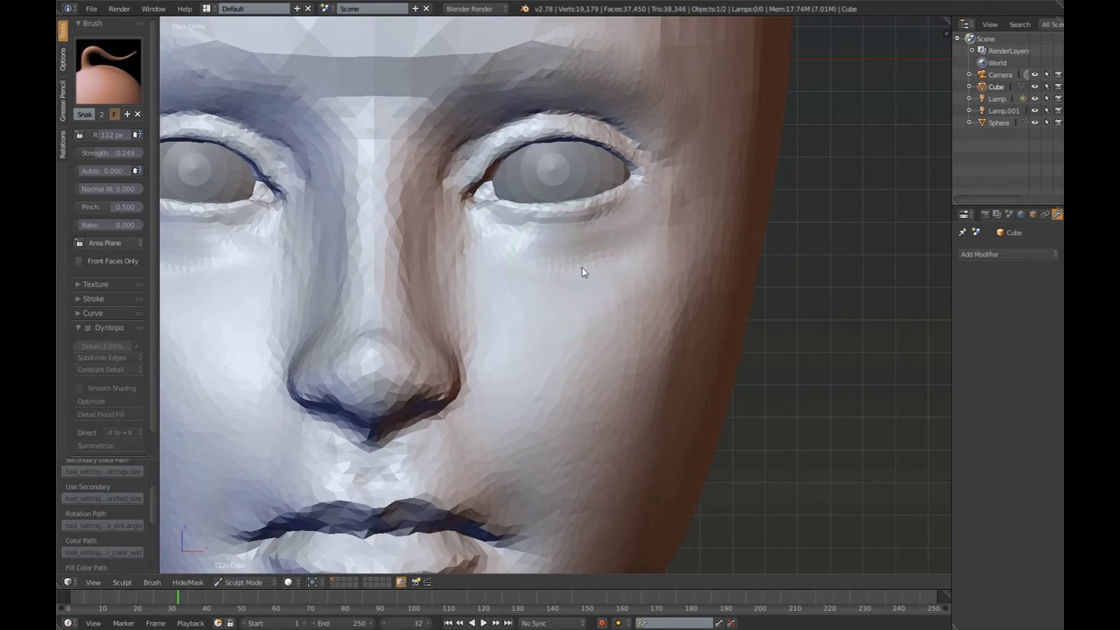
{"action": "scroll", "coordinate": [609, 258], "scroll_direction": "up", "scroll_amount": 3}
{"action": "scroll", "coordinate": [575, 370], "scroll_direction": "up", "scroll_amount": 2}
{"action": "key", "text": "c"}
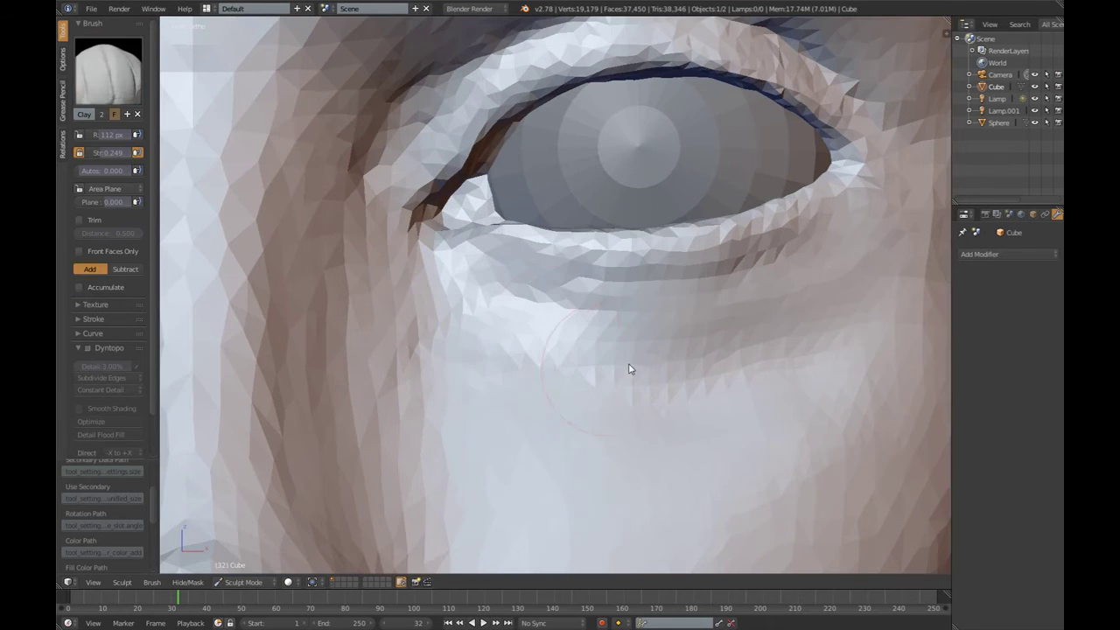
{"action": "key", "text": "shift+c"}
{"action": "left_click_drag", "start_coordinate": [620, 357], "coordinate": [744, 335]}
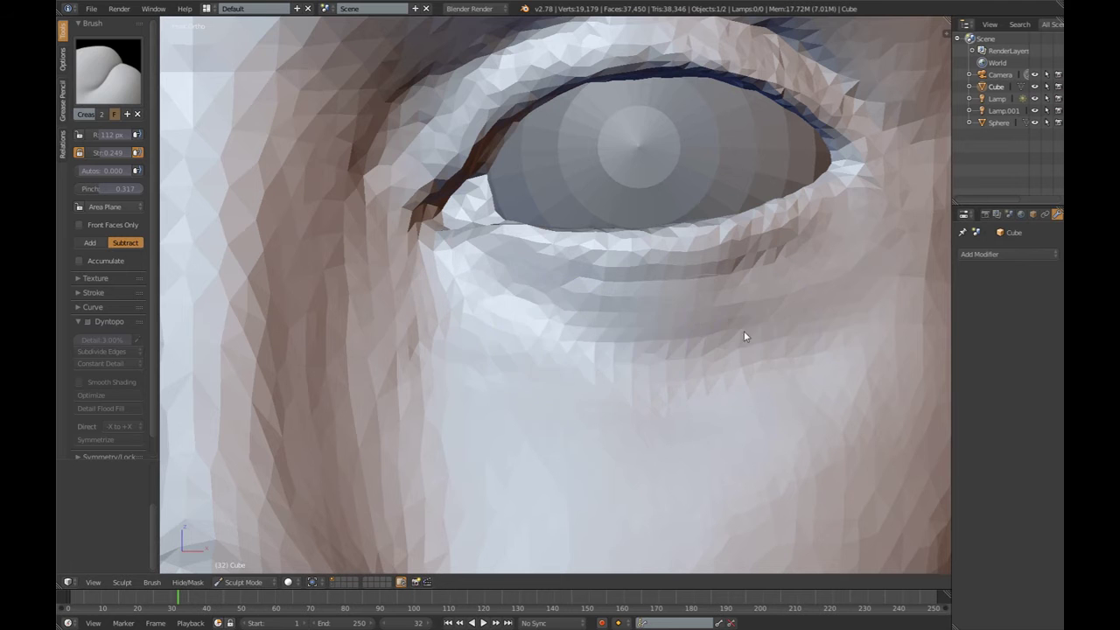
Return to the Clay brush, frame the eyes and forehead, and re-enable Dyntopo
{"action": "key", "text": "c"}
{"action": "scroll", "coordinate": [749, 403], "scroll_direction": "down", "scroll_amount": 3}
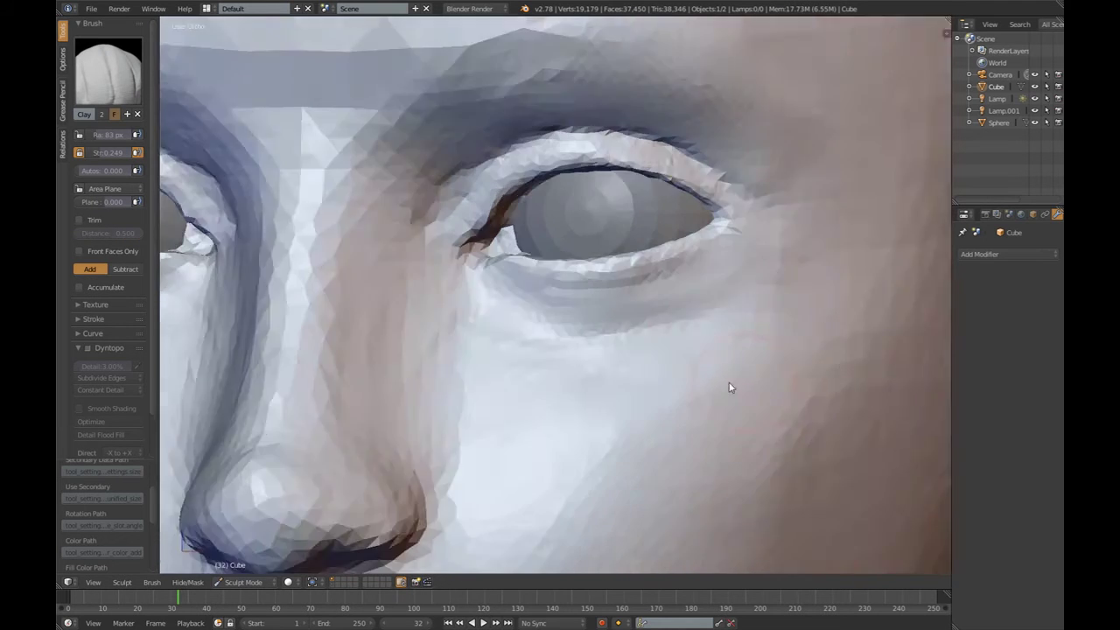
{"action": "scroll", "coordinate": [730, 387], "scroll_direction": "up", "scroll_amount": 1}
{"action": "scroll", "coordinate": [747, 280], "scroll_direction": "up", "scroll_amount": 2}
{"action": "mouse_move", "coordinate": [606, 361]}
{"action": "middle_mouse_down"}
{"action": "mouse_move", "coordinate": [813, 320]}
{"action": "mouse_move", "coordinate": [582, 282]}
{"action": "mouse_move", "coordinate": [510, 253]}
{"action": "mouse_move", "coordinate": [515, 204]}
{"action": "middle_mouse_up"}
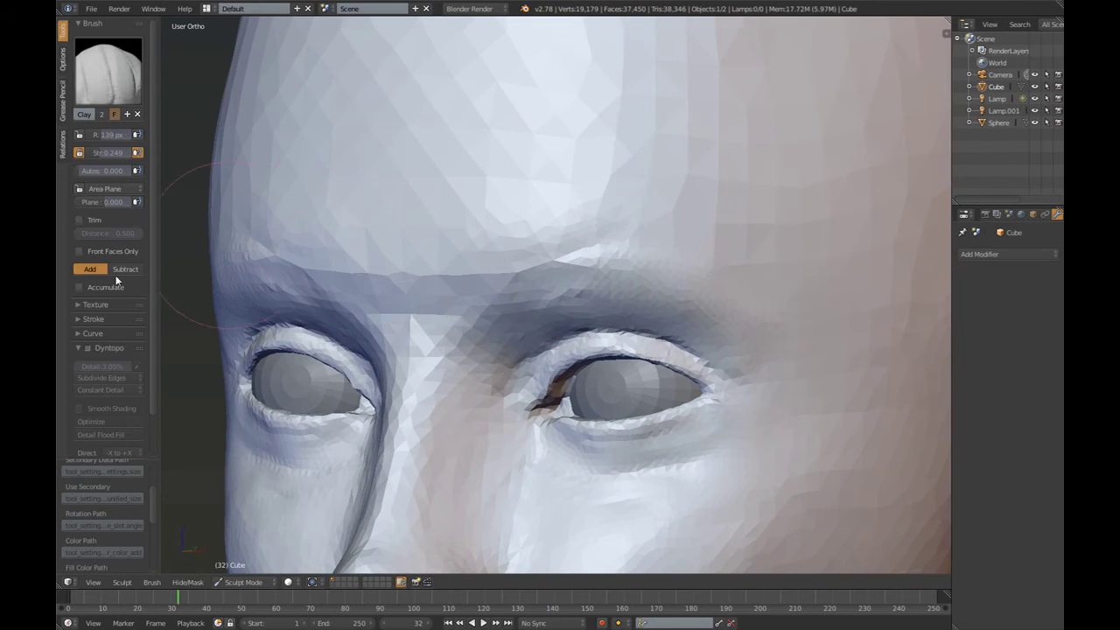
{"action": "left_click", "coordinate": [87, 347]}
Build up the brow and add volume to the forehead with clay strokes
{"action": "scroll", "coordinate": [454, 236], "scroll_direction": "down", "scroll_amount": 1}
{"action": "left_click_drag", "start_coordinate": [440, 300], "coordinate": [472, 307]}
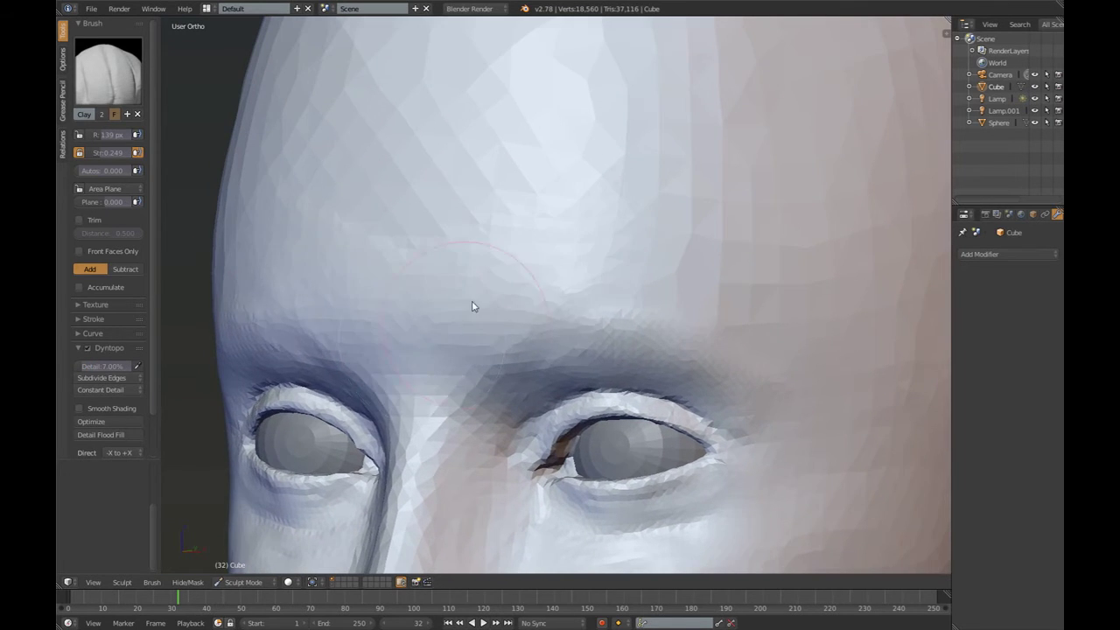
{"action": "scroll", "coordinate": [490, 262], "scroll_direction": "down", "scroll_amount": 2}
{"action": "left_click_drag", "start_coordinate": [538, 229], "coordinate": [588, 215]}
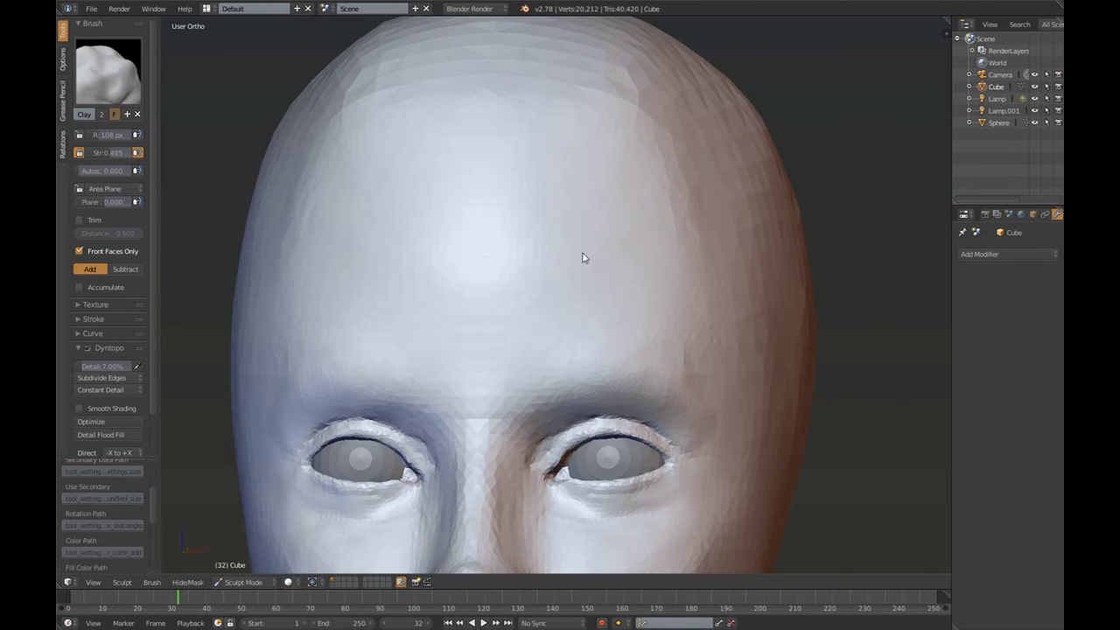
{"action": "middle_click_drag", "start_coordinate": [583, 253], "coordinate": [689, 287]}
{"action": "middle_click_drag", "start_coordinate": [741, 348], "coordinate": [685, 154]}
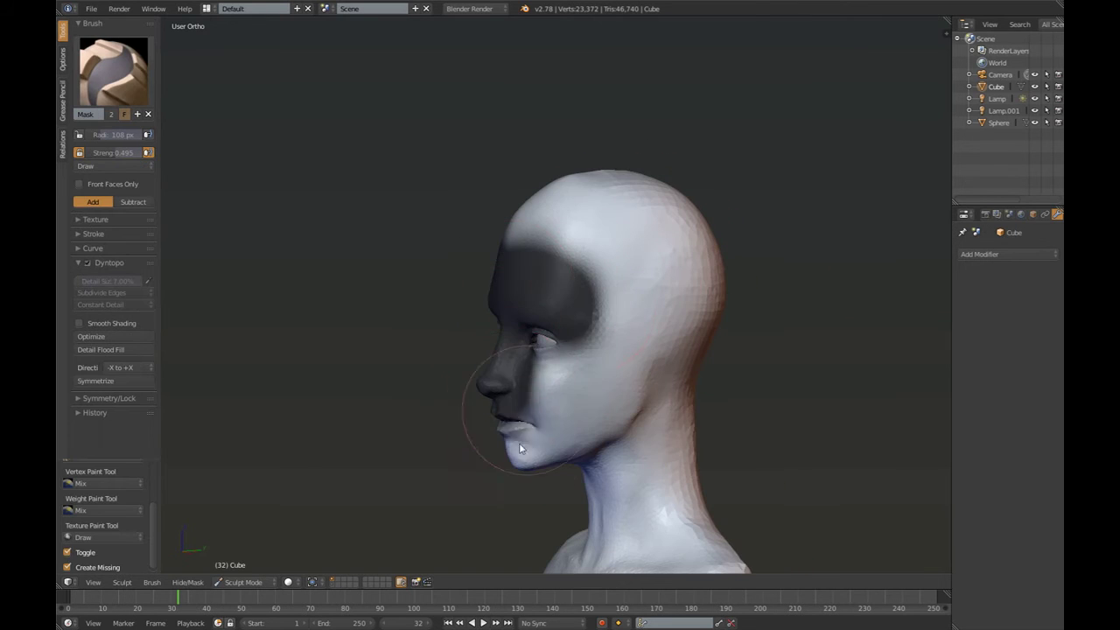
Mask the face, neck, shoulders and bust with an enlarged brush, then clear the mask with Alt+M
{"action": "mouse_move", "coordinate": [519, 443]}
{"action": "left_mouse_down"}
{"action": "mouse_move", "coordinate": [577, 376]}
{"action": "mouse_move", "coordinate": [604, 449]}
{"action": "mouse_move", "coordinate": [513, 233]}
{"action": "mouse_move", "coordinate": [641, 339]}
{"action": "left_mouse_up"}
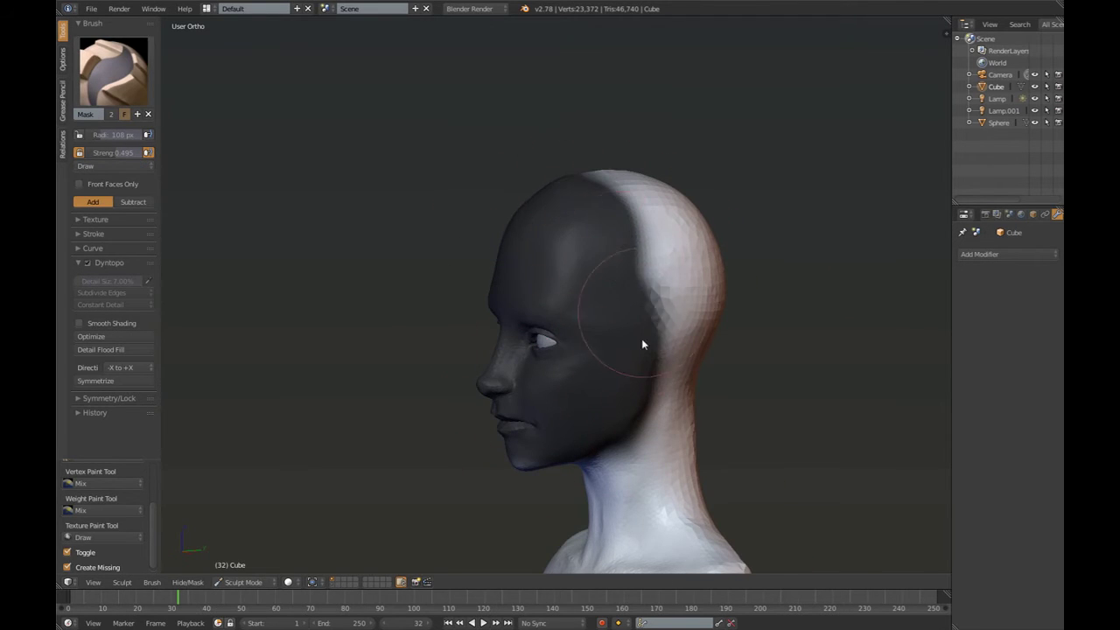
{"action": "key", "text": "f"}
{"action": "left_click_drag", "start_coordinate": [613, 417], "coordinate": [657, 220]}
{"action": "middle_click_drag", "start_coordinate": [657, 219], "coordinate": [624, 454]}
{"action": "left_click_drag", "start_coordinate": [625, 455], "coordinate": [483, 417]}
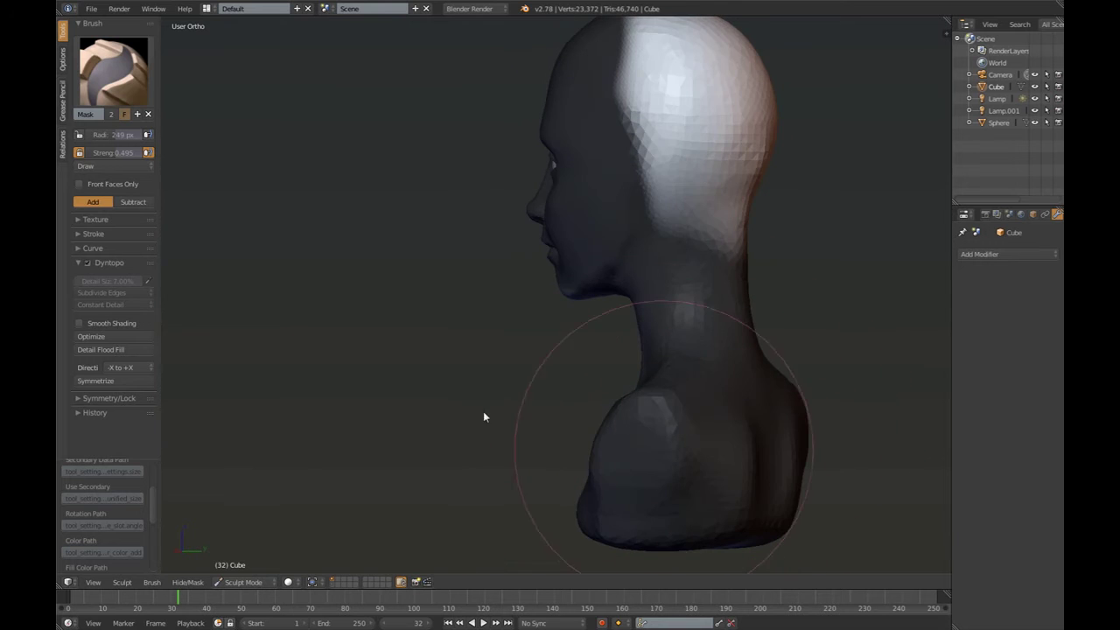
{"action": "scroll", "coordinate": [699, 242], "scroll_direction": "up", "scroll_amount": 3}
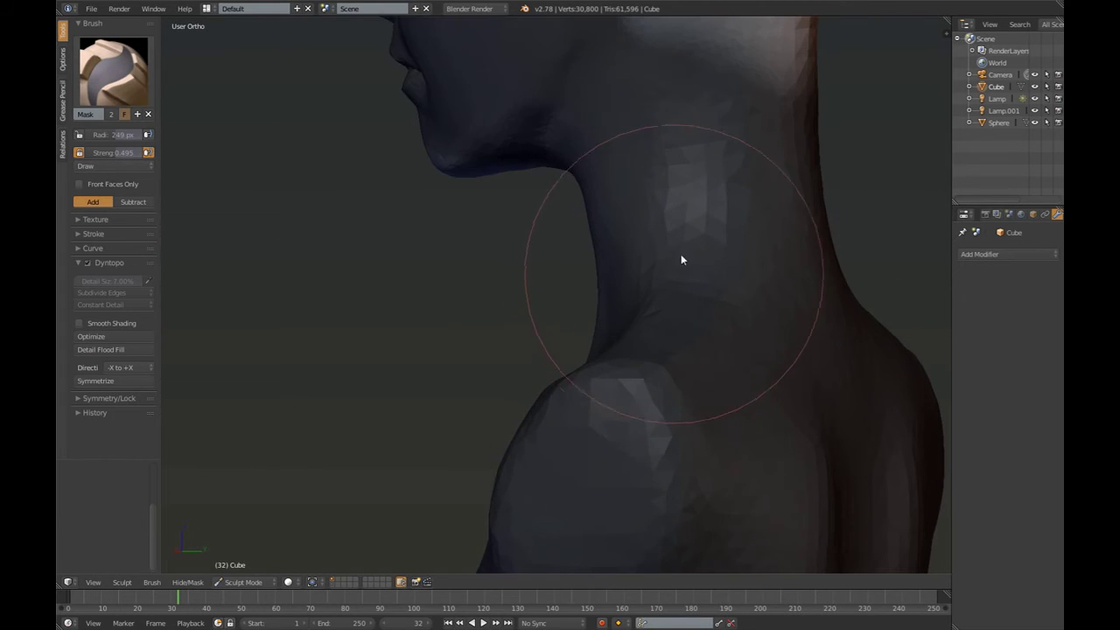
{"action": "key", "text": "alt+m"}
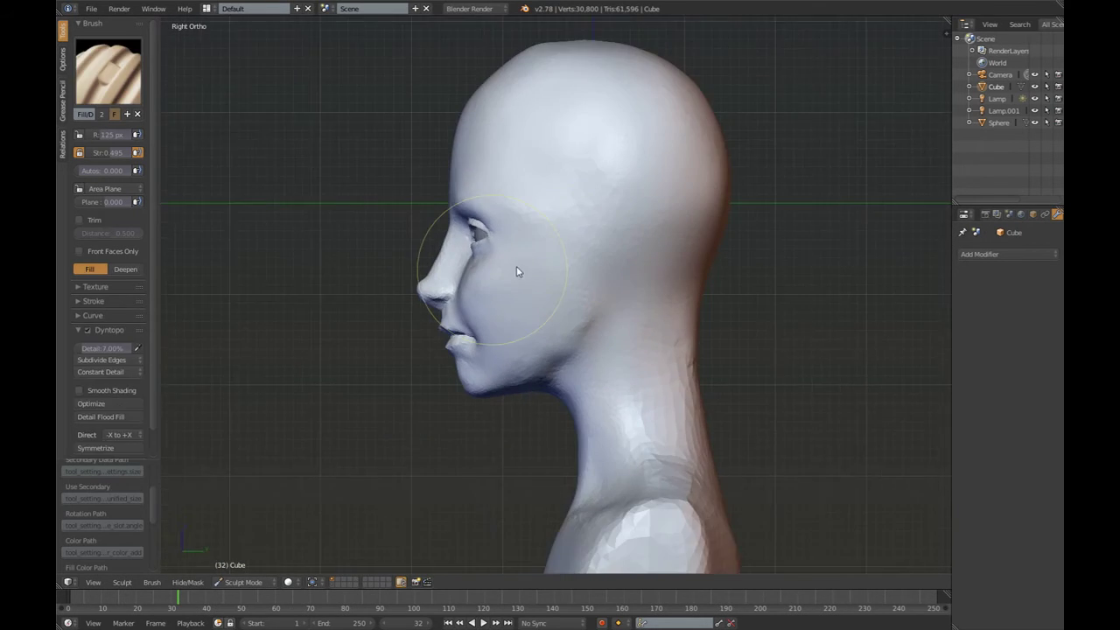
Reshape the nose tip with Snake Hook and a smaller Clay brush
{"action": "key", "text": "k"}
{"action": "scroll", "coordinate": [516, 271], "scroll_direction": "up", "scroll_amount": 2}
{"action": "scroll", "coordinate": [455, 262], "scroll_direction": "up", "scroll_amount": 2}
{"action": "scroll", "coordinate": [387, 292], "scroll_direction": "up", "scroll_amount": 2}
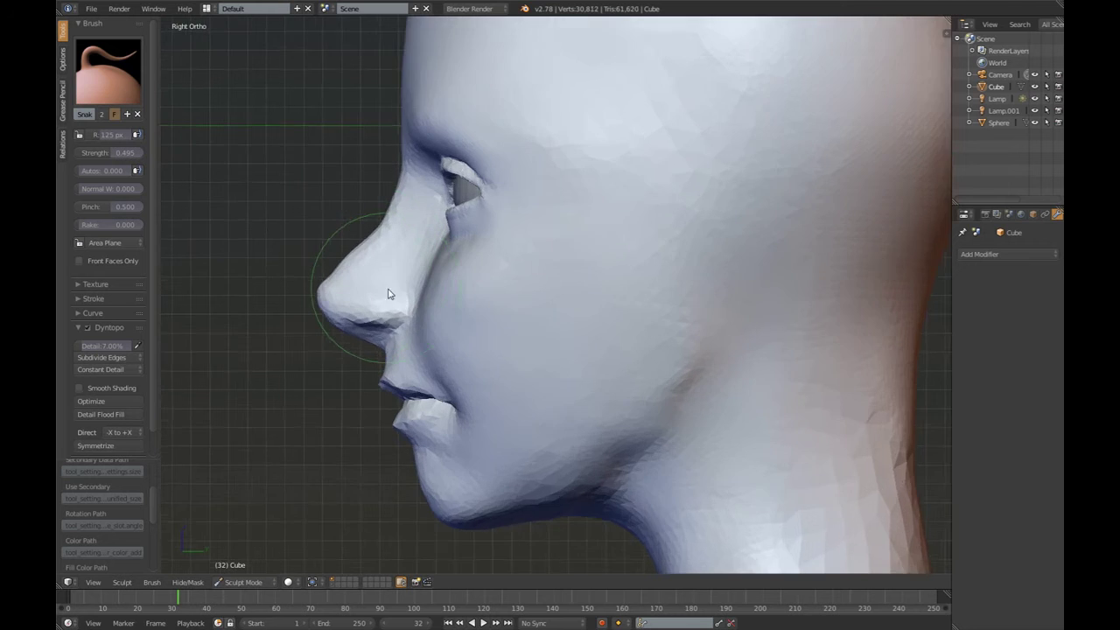
{"action": "scroll", "coordinate": [376, 248], "scroll_direction": "up", "scroll_amount": 3}
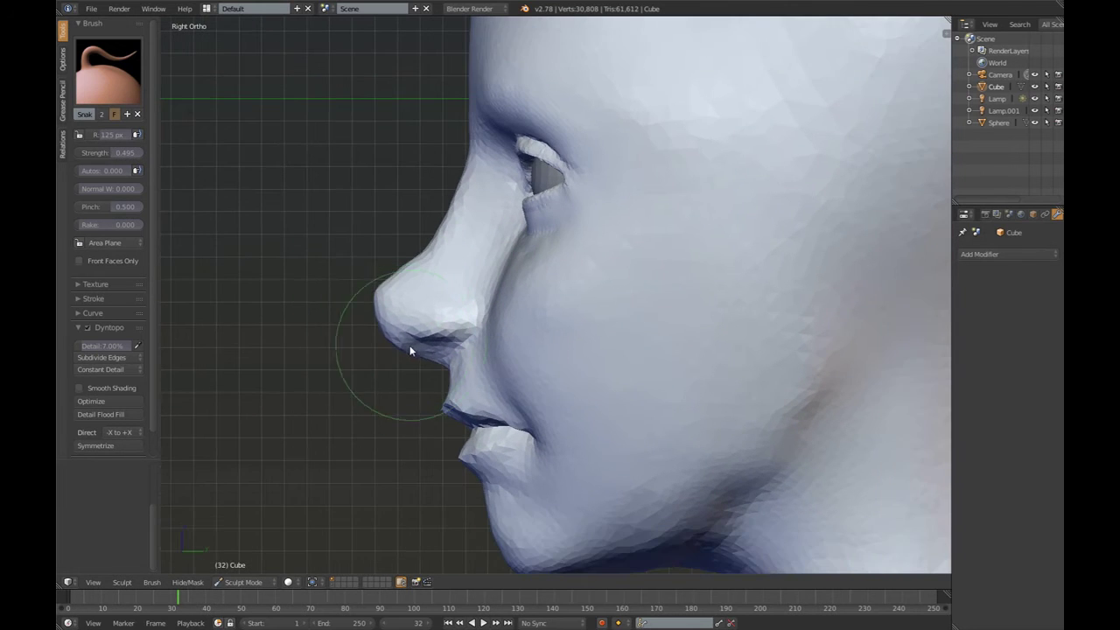
{"action": "key", "text": "f"}
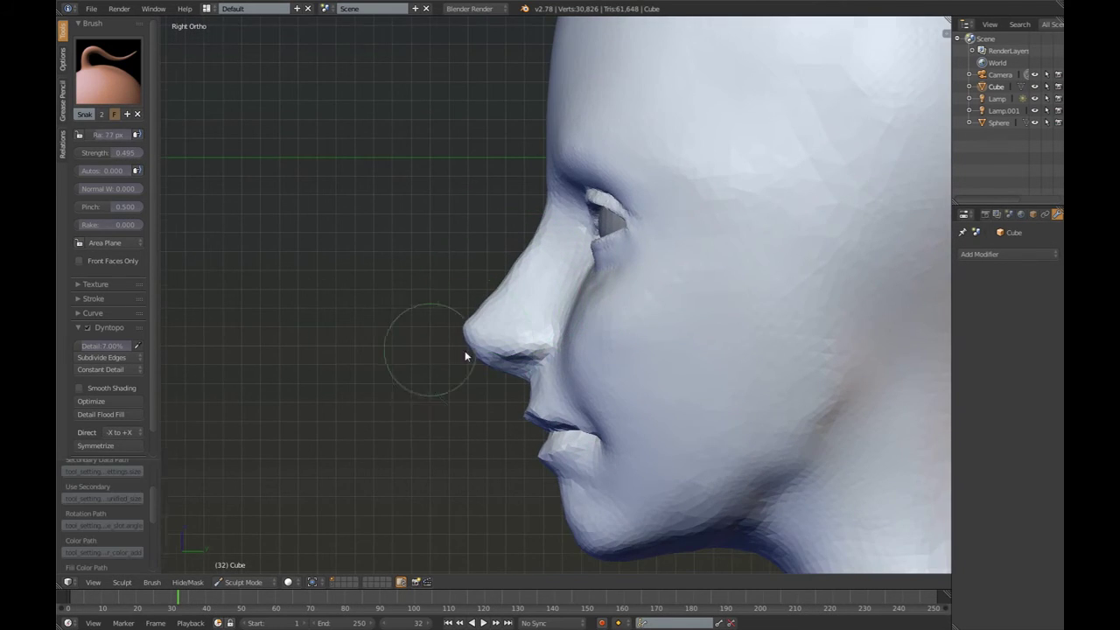
{"action": "key", "text": "c"}
{"action": "mouse_move", "coordinate": [409, 360]}
{"action": "middle_mouse_down"}
{"action": "mouse_move", "coordinate": [545, 263]}
{"action": "mouse_move", "coordinate": [449, 324]}
{"action": "middle_mouse_up"}
{"action": "scroll", "coordinate": [459, 435], "scroll_direction": "up", "scroll_amount": 3}
{"action": "key", "text": "f"}
{"action": "left_click", "coordinate": [459, 434]}
Refine the nose underside from a three-quarter view, then mask a round patch where the ear goes
{"action": "key", "text": "KP_3"}
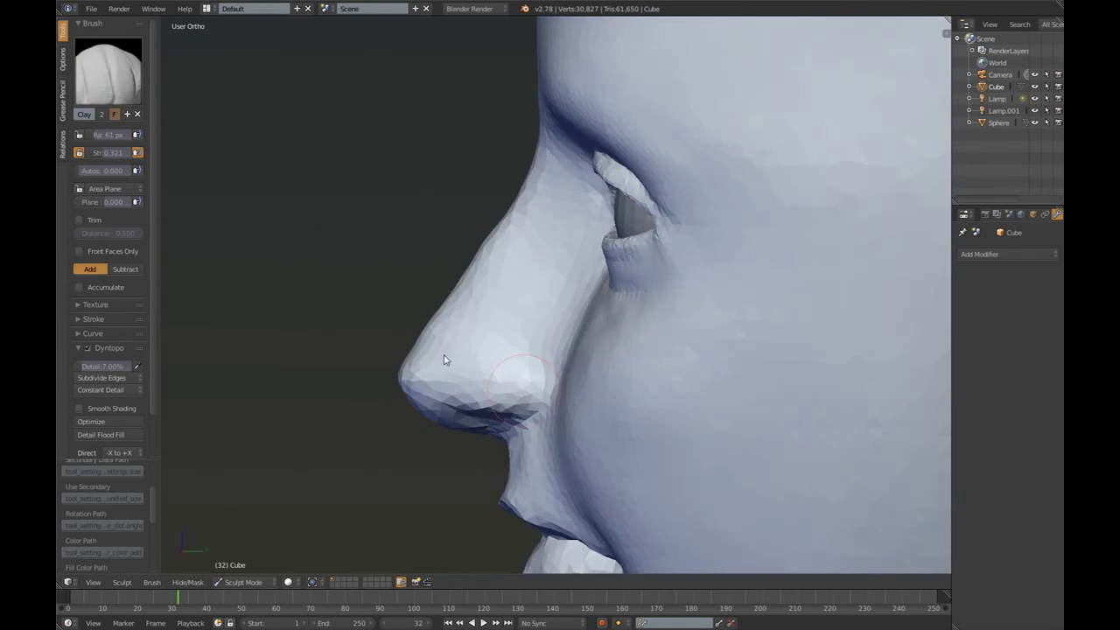
{"action": "scroll", "coordinate": [473, 389], "scroll_direction": "down", "scroll_amount": 3}
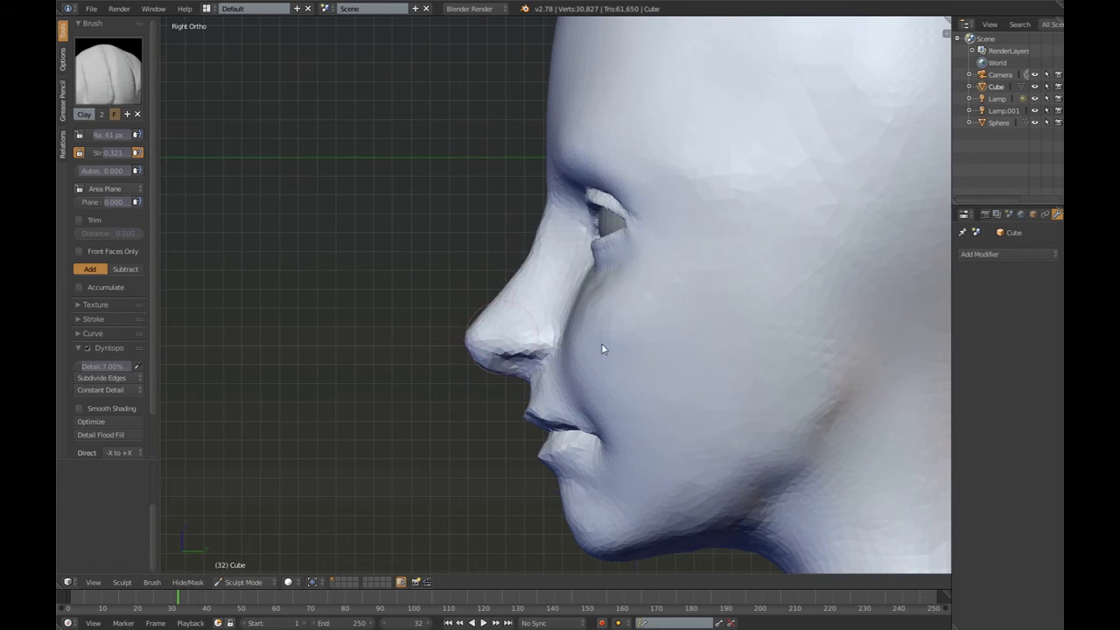
{"action": "mouse_move", "coordinate": [601, 349]}
{"action": "middle_mouse_down"}
{"action": "mouse_move", "coordinate": [477, 261]}
{"action": "mouse_move", "coordinate": [580, 295]}
{"action": "mouse_move", "coordinate": [570, 262]}
{"action": "mouse_move", "coordinate": [624, 283]}
{"action": "mouse_move", "coordinate": [840, 280]}
{"action": "middle_mouse_up"}
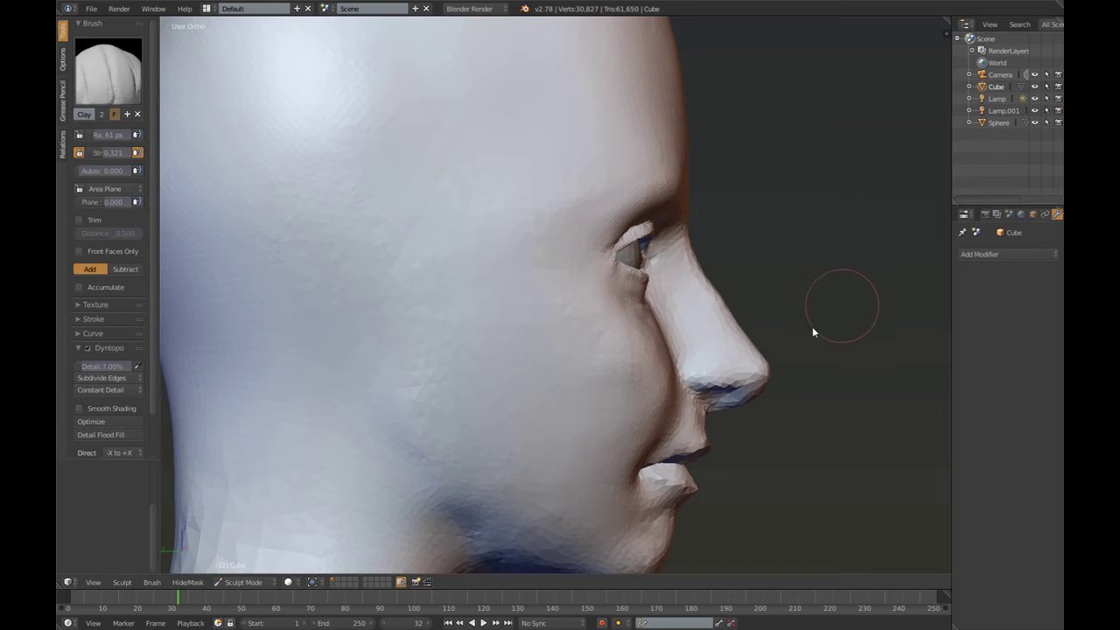
{"action": "left_click_drag", "start_coordinate": [766, 346], "coordinate": [767, 352]}
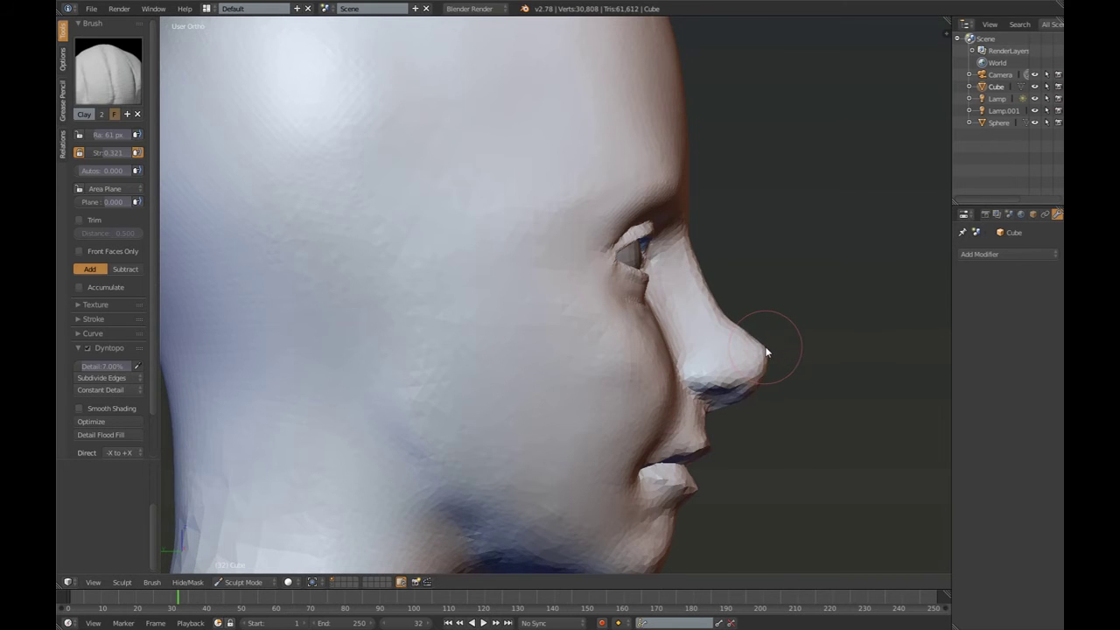
{"action": "mouse_move", "coordinate": [734, 297]}
{"action": "middle_mouse_down"}
{"action": "mouse_move", "coordinate": [615, 270]}
{"action": "mouse_move", "coordinate": [725, 349]}
{"action": "mouse_move", "coordinate": [783, 331]}
{"action": "mouse_move", "coordinate": [555, 324]}
{"action": "mouse_move", "coordinate": [600, 350]}
{"action": "middle_mouse_up"}
{"action": "scroll", "coordinate": [600, 351], "scroll_direction": "up", "scroll_amount": 3}
{"action": "key", "text": "m"}
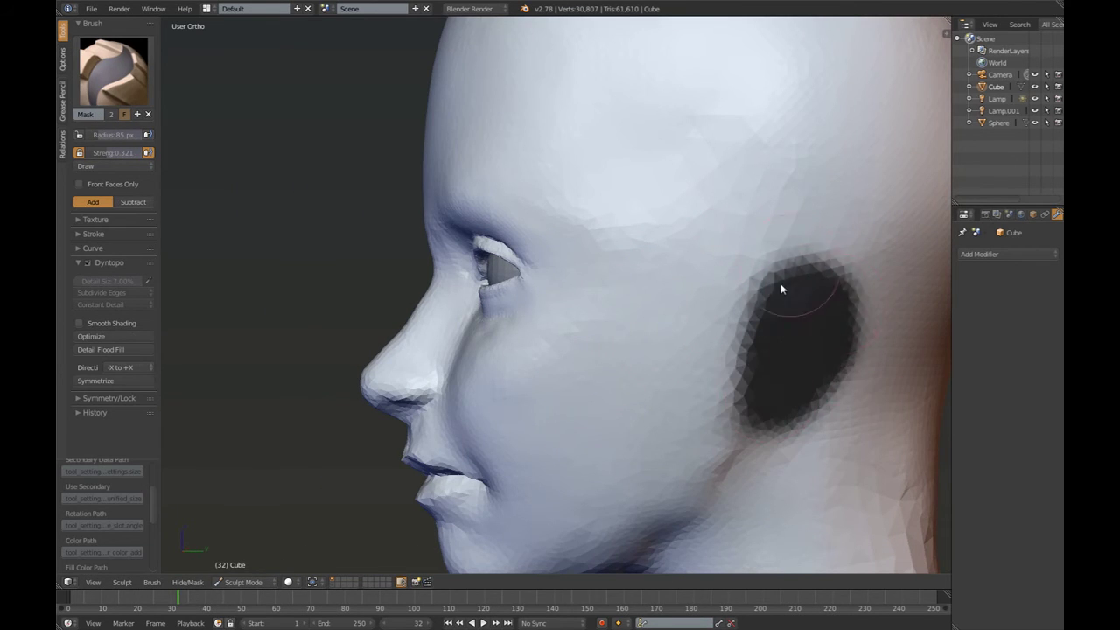
Invert the mask and pull both ears out from the sides of the head with Snake Hook
{"action": "scroll", "coordinate": [758, 342], "scroll_direction": "down", "scroll_amount": 4}
{"action": "key", "text": "ctrl+i"}
{"action": "middle_click_drag", "start_coordinate": [773, 327], "coordinate": [472, 351]}
{"action": "key", "text": "k"}
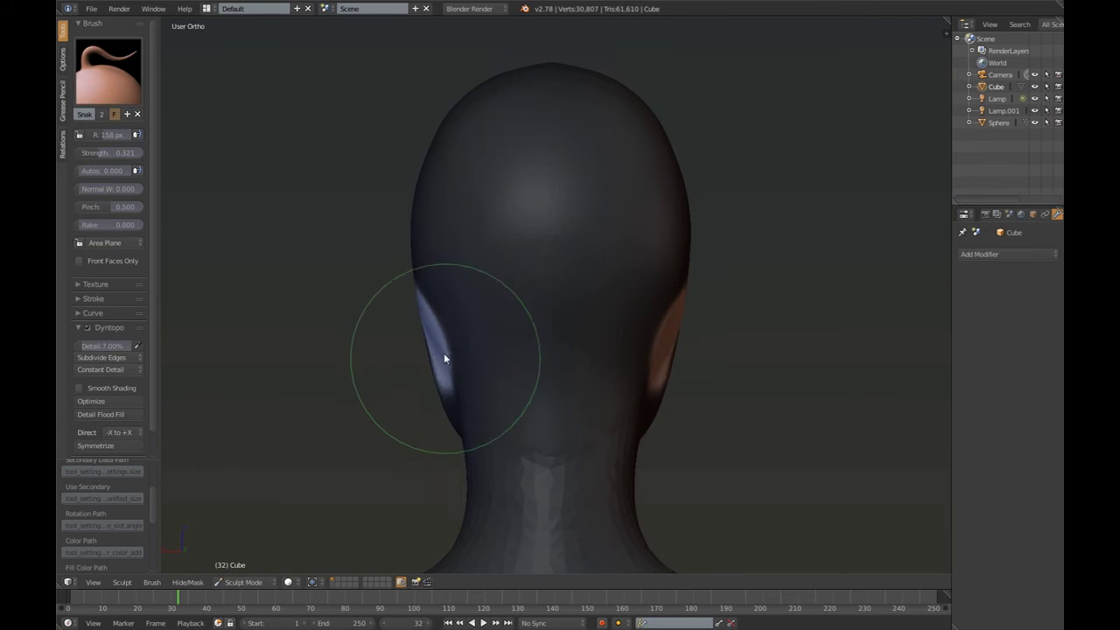
{"action": "middle_click_drag", "start_coordinate": [433, 382], "coordinate": [697, 369]}
{"action": "left_click_drag", "start_coordinate": [697, 369], "coordinate": [729, 366]}
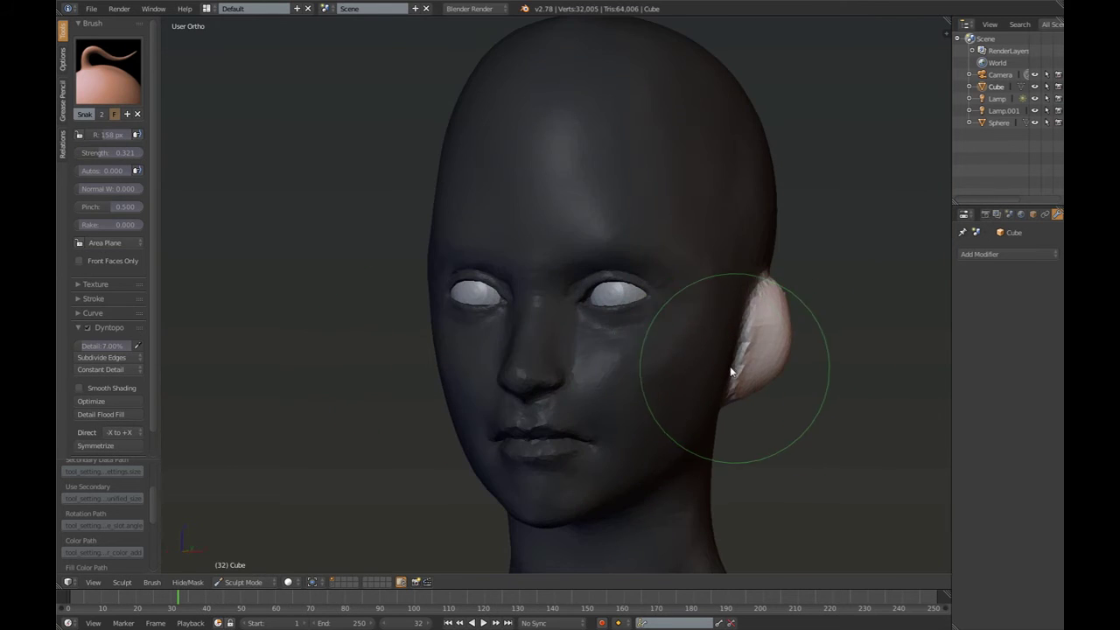
{"action": "mouse_move", "coordinate": [729, 365]}
{"action": "middle_mouse_down"}
{"action": "mouse_move", "coordinate": [559, 302]}
{"action": "mouse_move", "coordinate": [369, 391]}
{"action": "middle_mouse_up"}
{"action": "key", "text": "KP_1"}
{"action": "left_click_drag", "start_coordinate": [765, 357], "coordinate": [723, 340]}
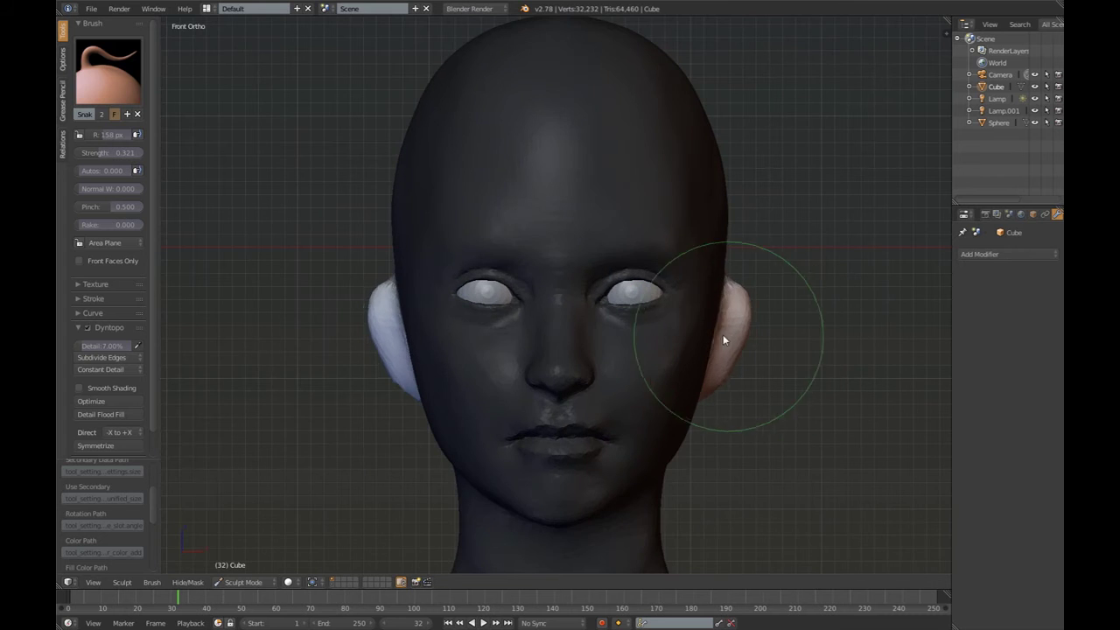
Reshape the right ear's rim from the side view
{"action": "key", "text": "KP_3"}
{"action": "scroll", "coordinate": [777, 357], "scroll_direction": "up", "scroll_amount": 5}
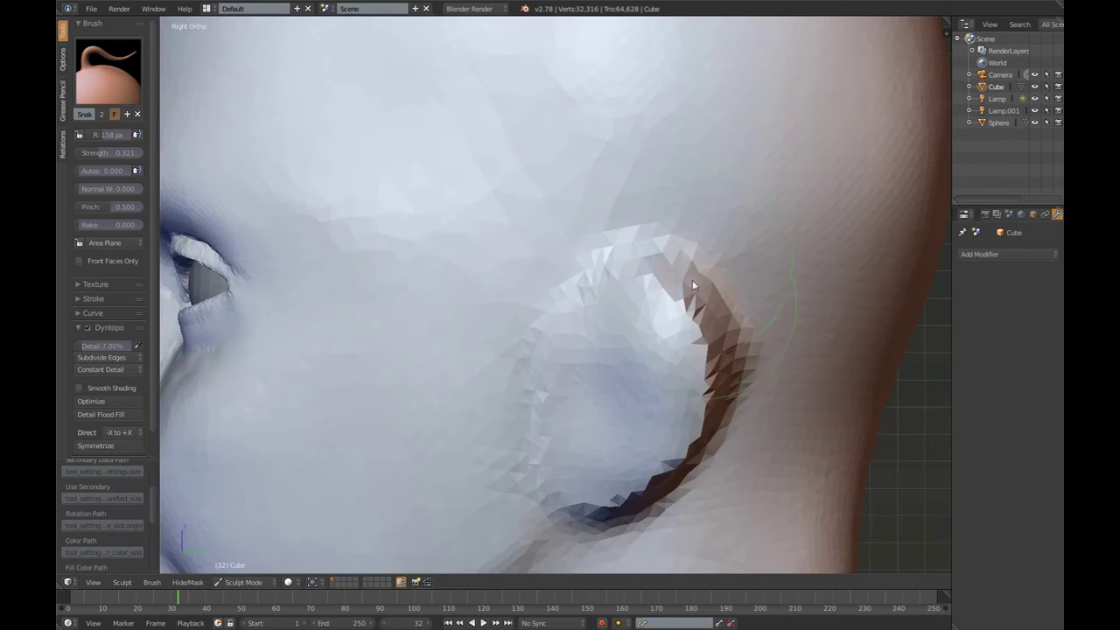
{"action": "left_click_drag", "start_coordinate": [706, 335], "coordinate": [663, 525]}
{"action": "left_click_drag", "start_coordinate": [599, 269], "coordinate": [605, 265]}
{"action": "middle_click_drag", "start_coordinate": [605, 265], "coordinate": [646, 236]}
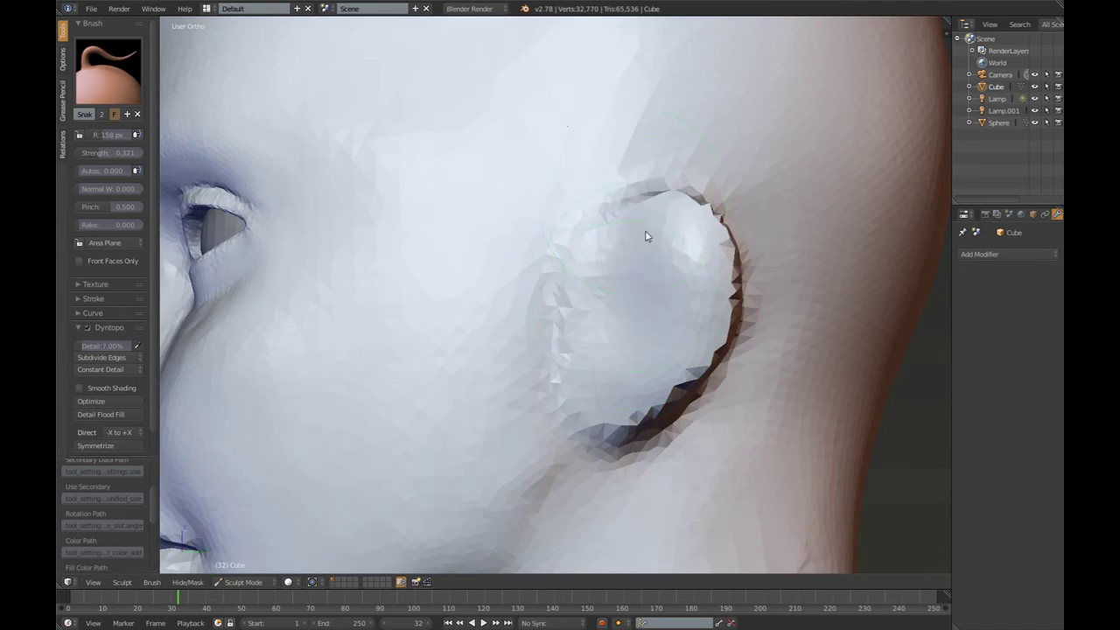
{"action": "left_click_drag", "start_coordinate": [660, 382], "coordinate": [694, 370]}
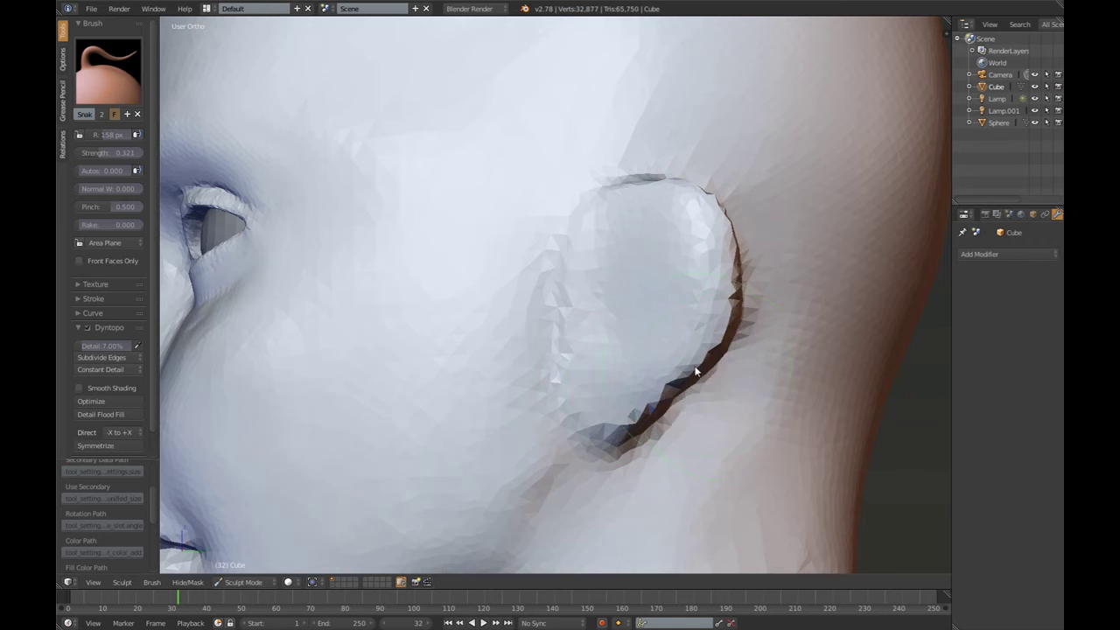
{"action": "mouse_move", "coordinate": [694, 370]}
{"action": "middle_mouse_down"}
{"action": "mouse_move", "coordinate": [583, 331]}
{"action": "mouse_move", "coordinate": [570, 360]}
{"action": "mouse_move", "coordinate": [536, 281]}
{"action": "mouse_move", "coordinate": [597, 339]}
{"action": "mouse_move", "coordinate": [688, 292]}
{"action": "mouse_move", "coordinate": [624, 185]}
{"action": "middle_mouse_up"}
Build up clay on the ear, set detail mode to Subdivide Collapse, and crease its ridge and edge
{"action": "key", "text": "c"}
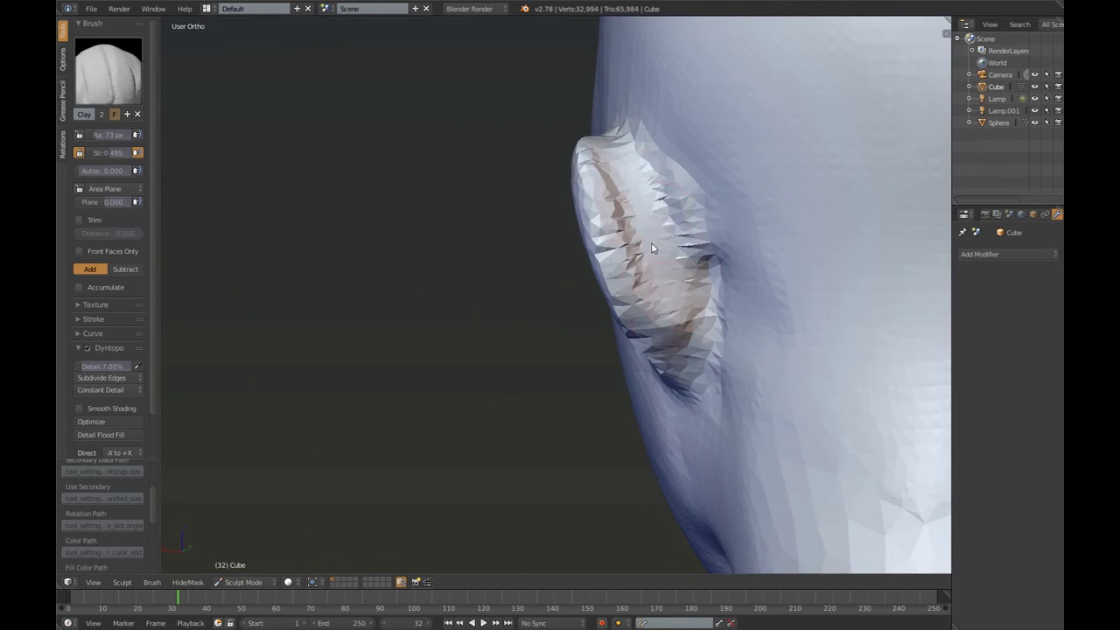
{"action": "left_click_drag", "start_coordinate": [657, 214], "coordinate": [660, 253]}
{"action": "mouse_move", "coordinate": [661, 254]}
{"action": "middle_mouse_down"}
{"action": "mouse_move", "coordinate": [603, 220]}
{"action": "mouse_move", "coordinate": [630, 263]}
{"action": "mouse_move", "coordinate": [665, 280]}
{"action": "mouse_move", "coordinate": [700, 234]}
{"action": "middle_mouse_up"}
{"action": "key", "text": "shift+c"}
{"action": "left_click", "coordinate": [105, 351]}
{"action": "left_click", "coordinate": [117, 320]}
{"action": "middle_click_drag", "start_coordinate": [594, 289], "coordinate": [647, 227]}
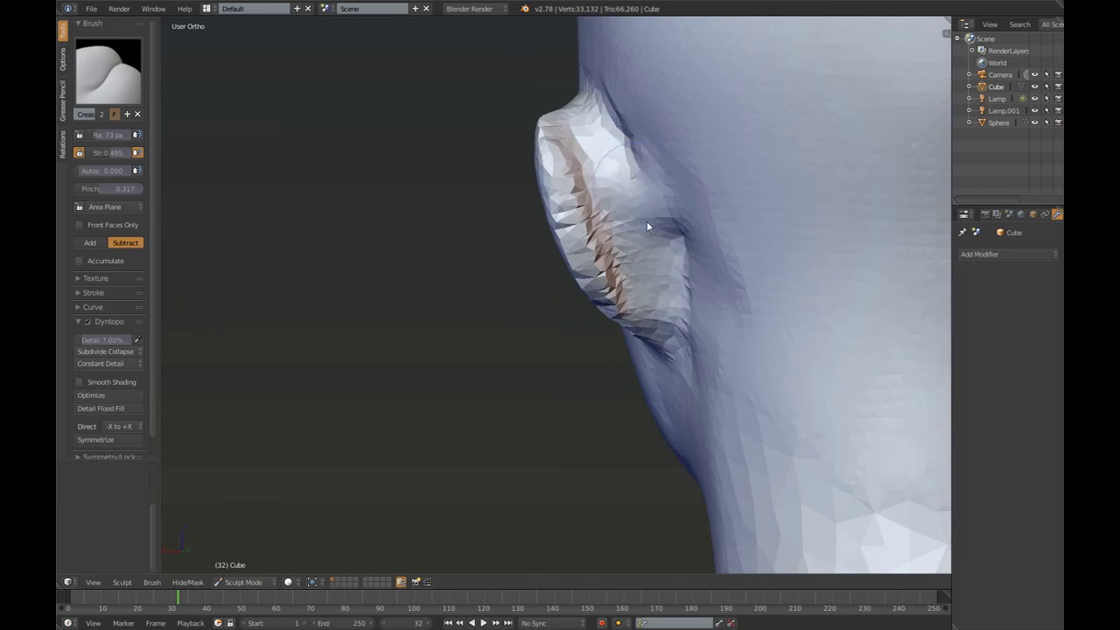
{"action": "mouse_move", "coordinate": [647, 227]}
{"action": "left_mouse_down"}
{"action": "mouse_move", "coordinate": [622, 167]}
{"action": "mouse_move", "coordinate": [666, 257]}
{"action": "left_mouse_up"}
{"action": "left_click_drag", "start_coordinate": [617, 132], "coordinate": [609, 226]}
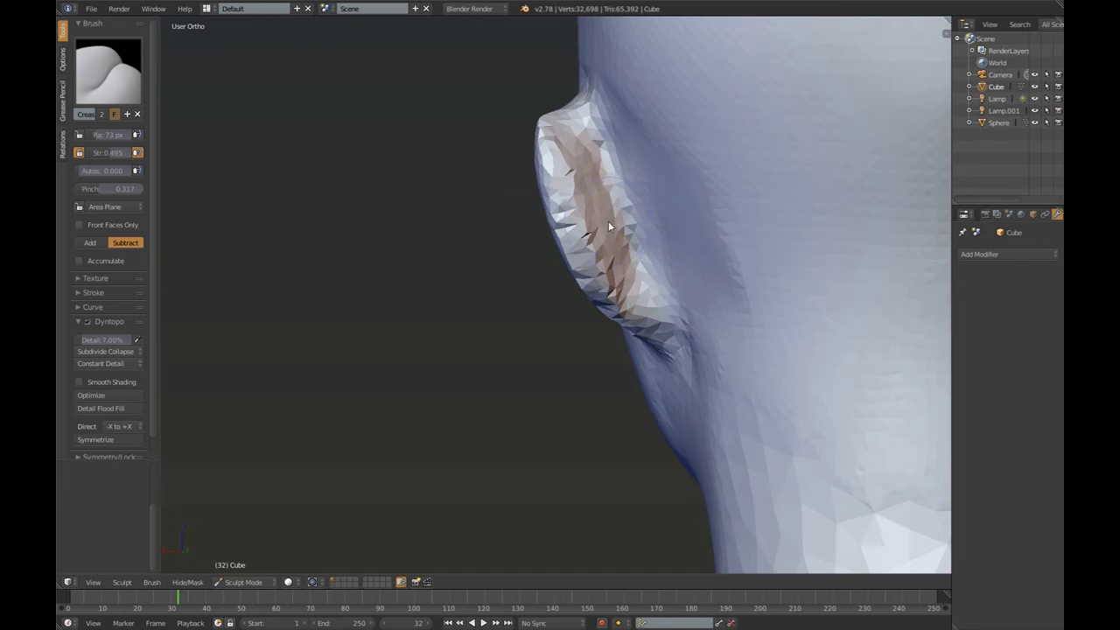
{"action": "left_click_drag", "start_coordinate": [569, 172], "coordinate": [630, 298]}
Enlarge the brush radius and line up a view of the ear's inner crease
{"action": "mouse_move", "coordinate": [630, 297]}
{"action": "middle_mouse_down"}
{"action": "mouse_move", "coordinate": [768, 332]}
{"action": "mouse_move", "coordinate": [711, 321]}
{"action": "mouse_move", "coordinate": [698, 234]}
{"action": "middle_mouse_up"}
{"action": "scroll", "coordinate": [768, 332], "scroll_direction": "up", "scroll_amount": 3}
{"action": "key", "text": "f"}
{"action": "left_click", "coordinate": [744, 166]}
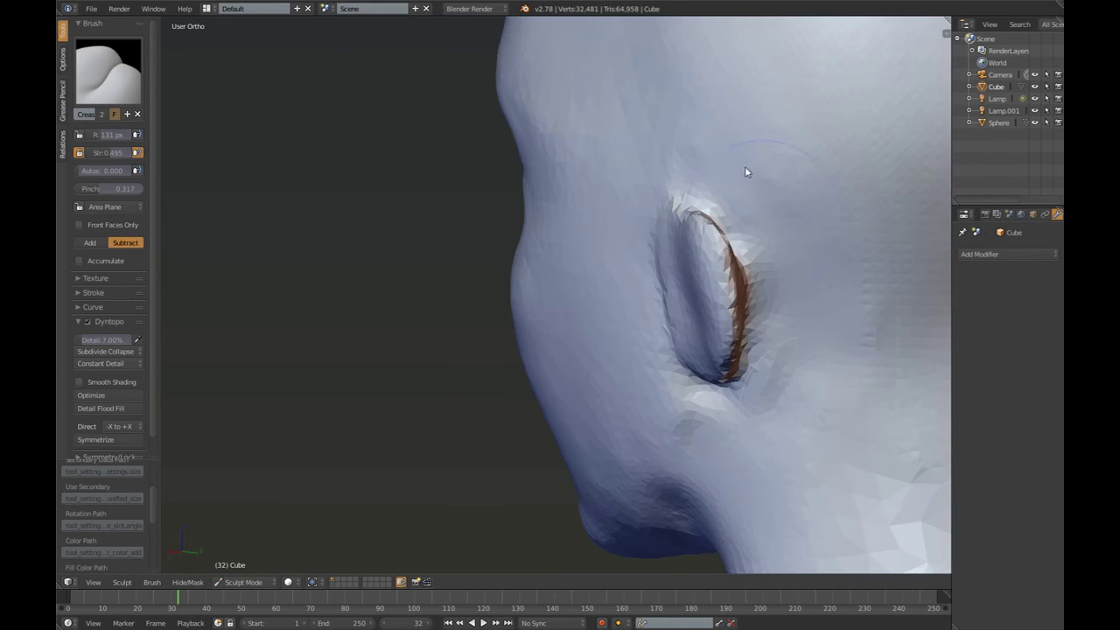
{"action": "middle_click_drag", "start_coordinate": [745, 166], "coordinate": [825, 388]}
{"action": "scroll", "coordinate": [836, 339], "scroll_direction": "up", "scroll_amount": 2}
{"action": "mouse_move", "coordinate": [835, 339]}
{"action": "middle_mouse_down"}
{"action": "mouse_move", "coordinate": [729, 420]}
{"action": "mouse_move", "coordinate": [650, 337]}
{"action": "middle_mouse_up"}
{"action": "key", "text": "c"}
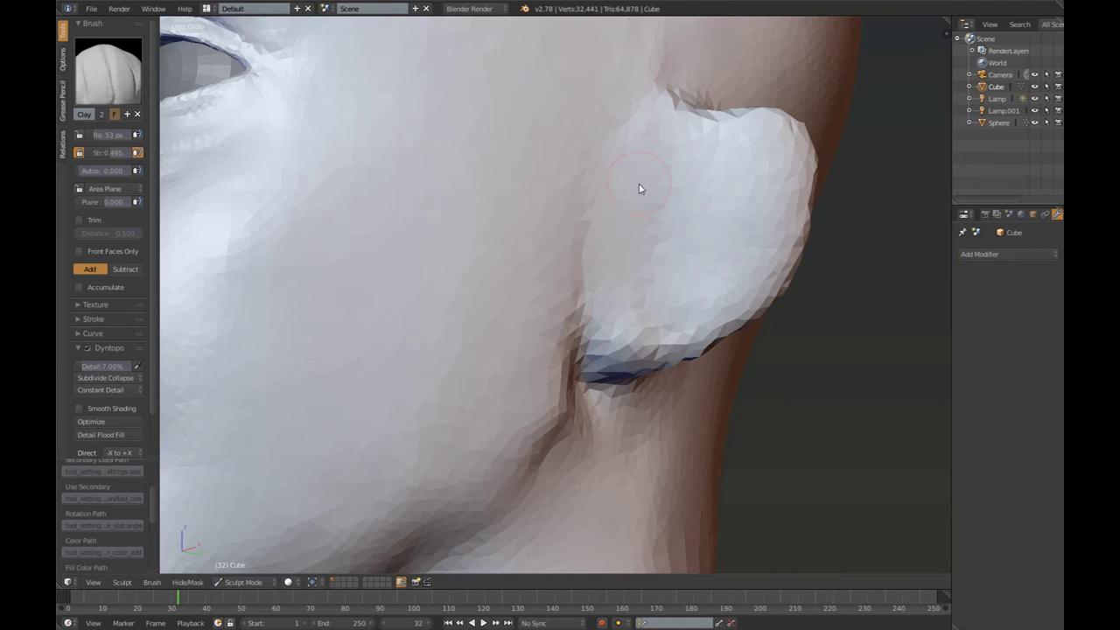
Build up the ear's shape and inner surface with the Clay brush
{"action": "key", "text": "k"}
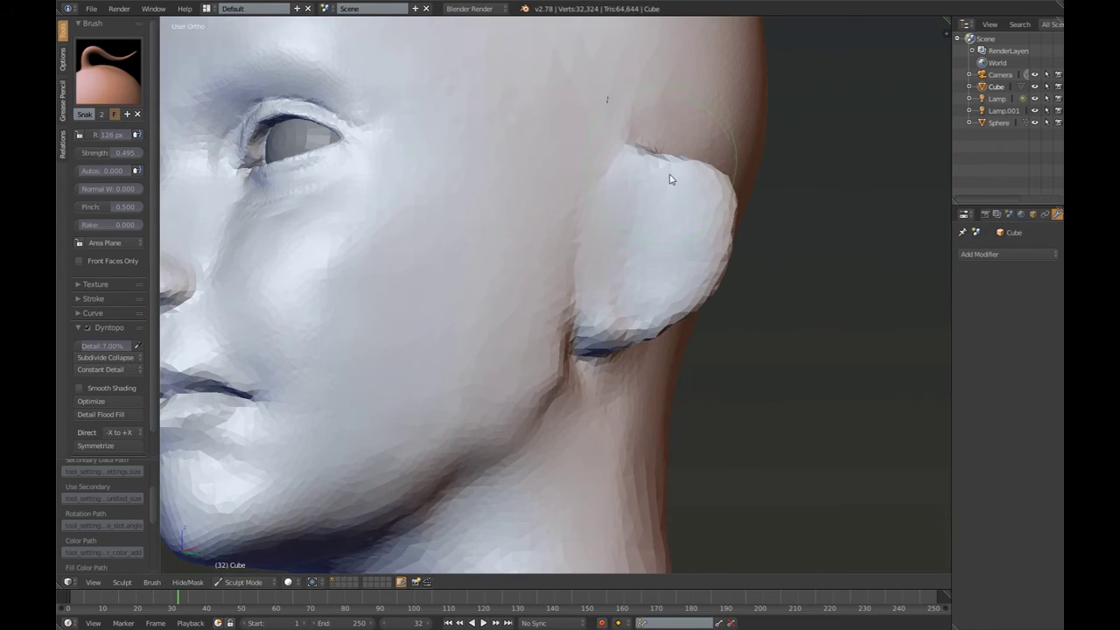
{"action": "middle_click_drag", "start_coordinate": [670, 180], "coordinate": [630, 150]}
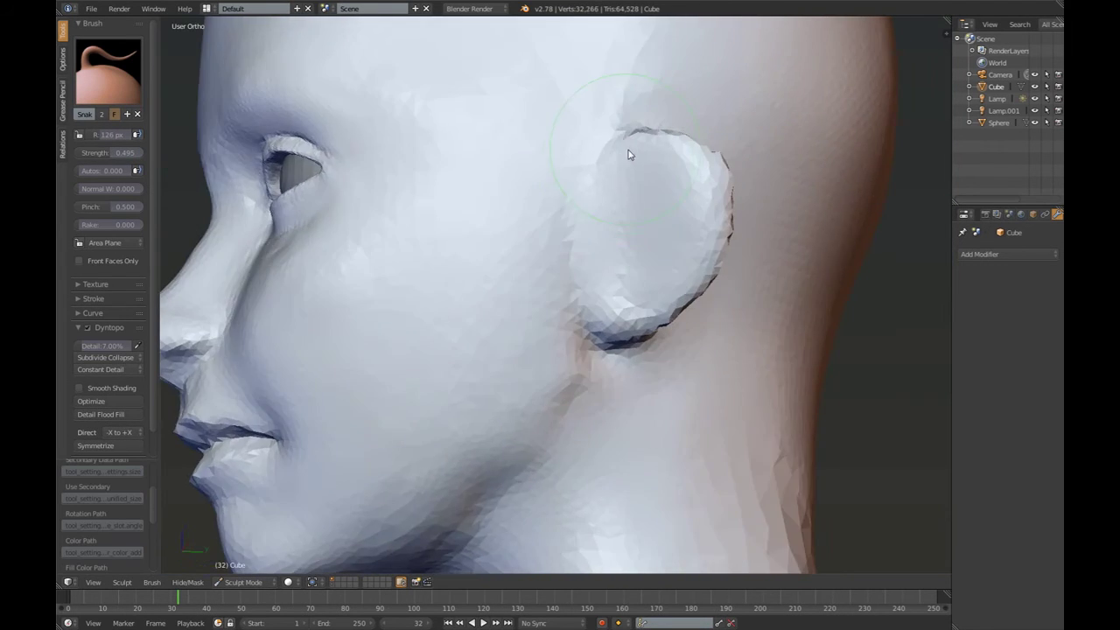
{"action": "scroll", "coordinate": [647, 175], "scroll_direction": "up", "scroll_amount": 2}
{"action": "key", "text": "c"}
{"action": "scroll", "coordinate": [568, 250], "scroll_direction": "up", "scroll_amount": 2}
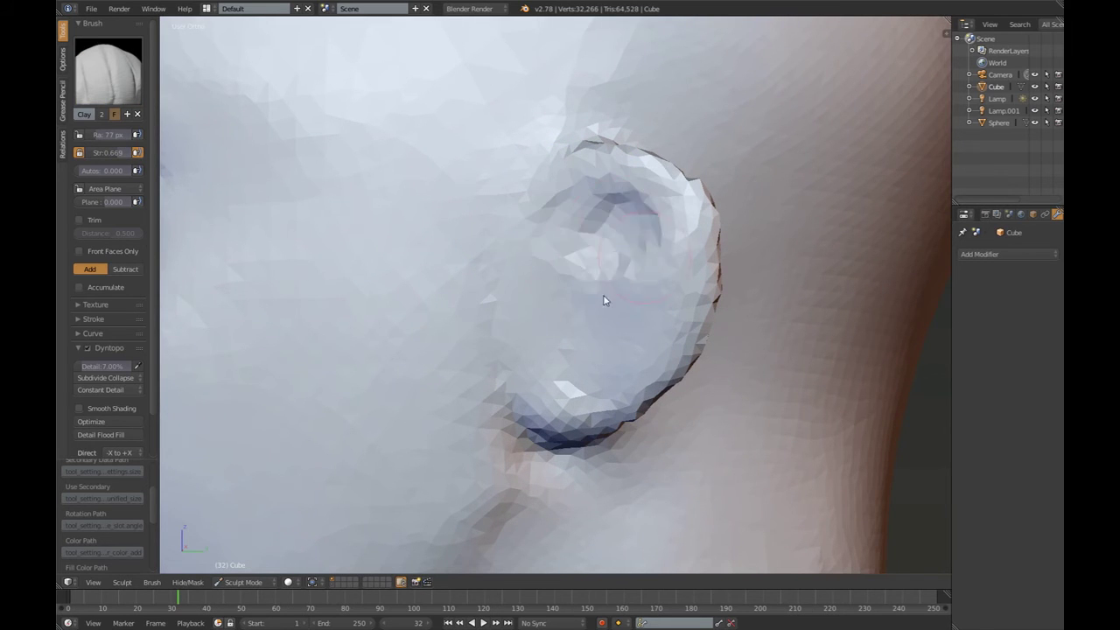
{"action": "mouse_move", "coordinate": [604, 300]}
{"action": "left_mouse_down"}
{"action": "mouse_move", "coordinate": [630, 305]}
{"action": "mouse_move", "coordinate": [582, 250]}
{"action": "mouse_move", "coordinate": [572, 365]}
{"action": "mouse_move", "coordinate": [630, 197]}
{"action": "left_mouse_up"}
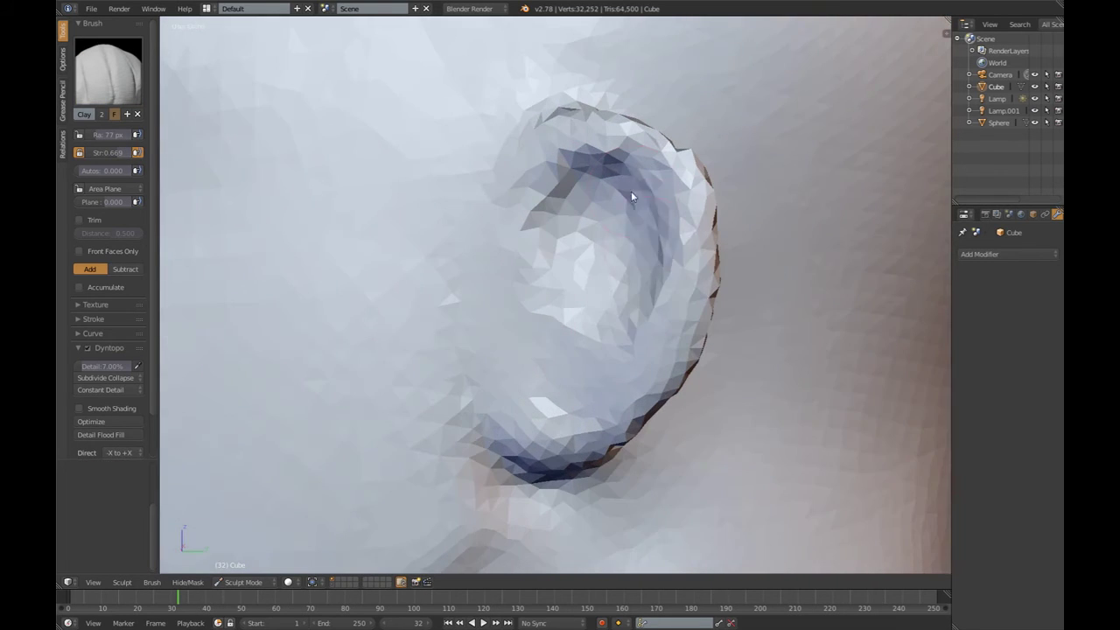
{"action": "mouse_move", "coordinate": [616, 352]}
{"action": "left_mouse_down"}
{"action": "mouse_move", "coordinate": [572, 365]}
{"action": "mouse_move", "coordinate": [604, 327]}
{"action": "mouse_move", "coordinate": [612, 345]}
{"action": "left_mouse_up"}
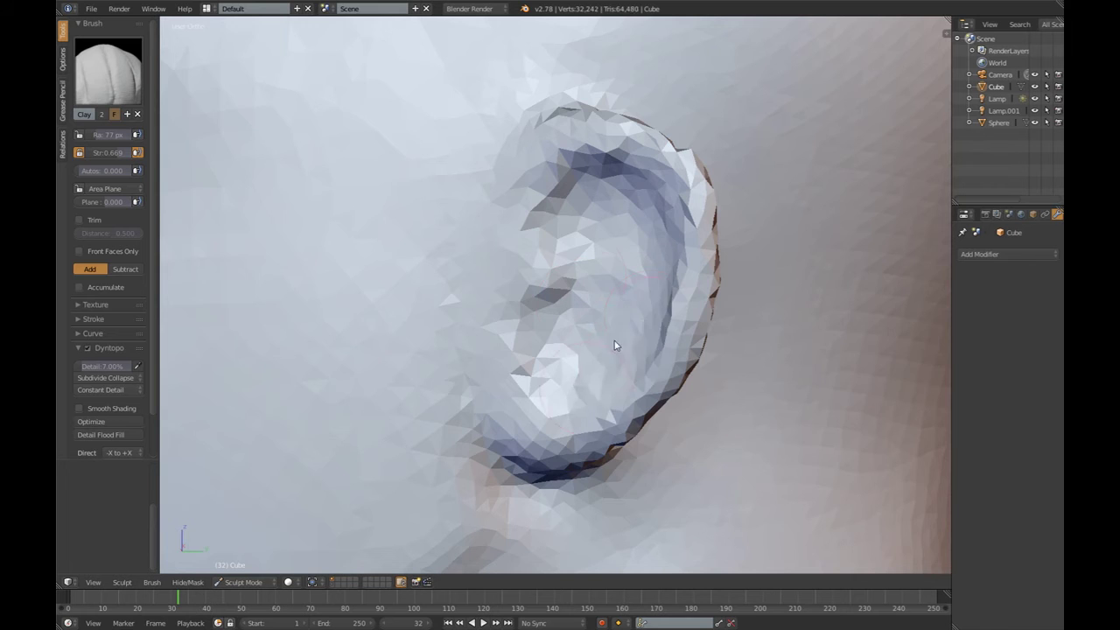
Shrink the Clay brush radius and add clay along the ear and its outer rim
{"action": "key", "text": "f"}
{"action": "scroll", "coordinate": [557, 279], "scroll_direction": "up", "scroll_amount": 2}
{"action": "scroll", "coordinate": [557, 279], "scroll_direction": "down", "scroll_amount": 2}
{"action": "scroll", "coordinate": [547, 276], "scroll_direction": "down", "scroll_amount": 2}
{"action": "scroll", "coordinate": [539, 271], "scroll_direction": "down", "scroll_amount": 1}
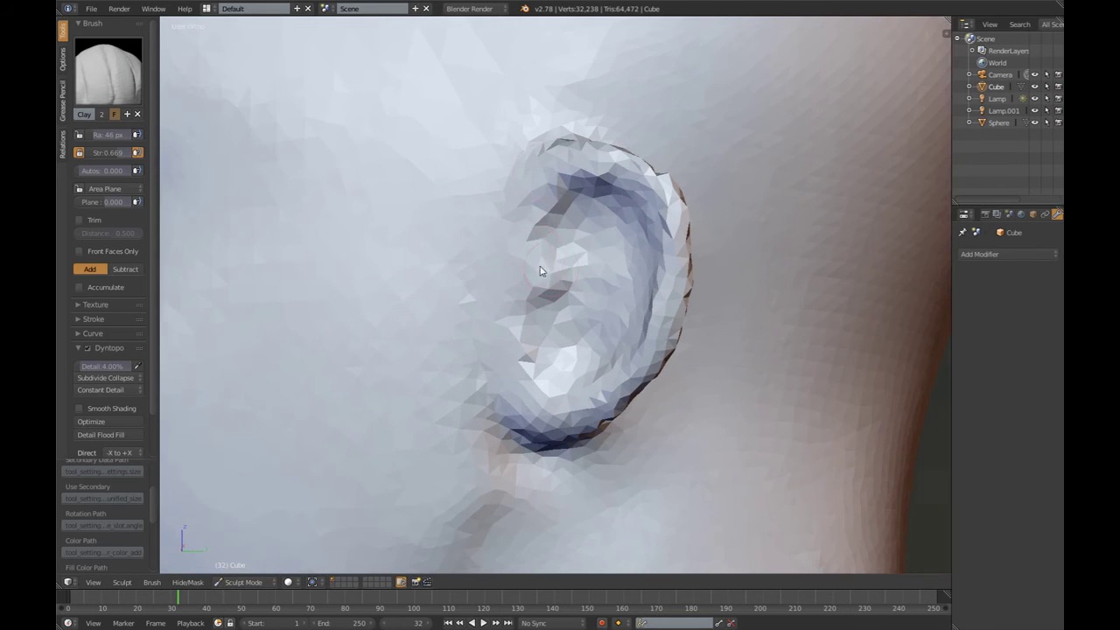
{"action": "left_click_drag", "start_coordinate": [564, 202], "coordinate": [581, 208]}
{"action": "middle_click_drag", "start_coordinate": [582, 208], "coordinate": [652, 186]}
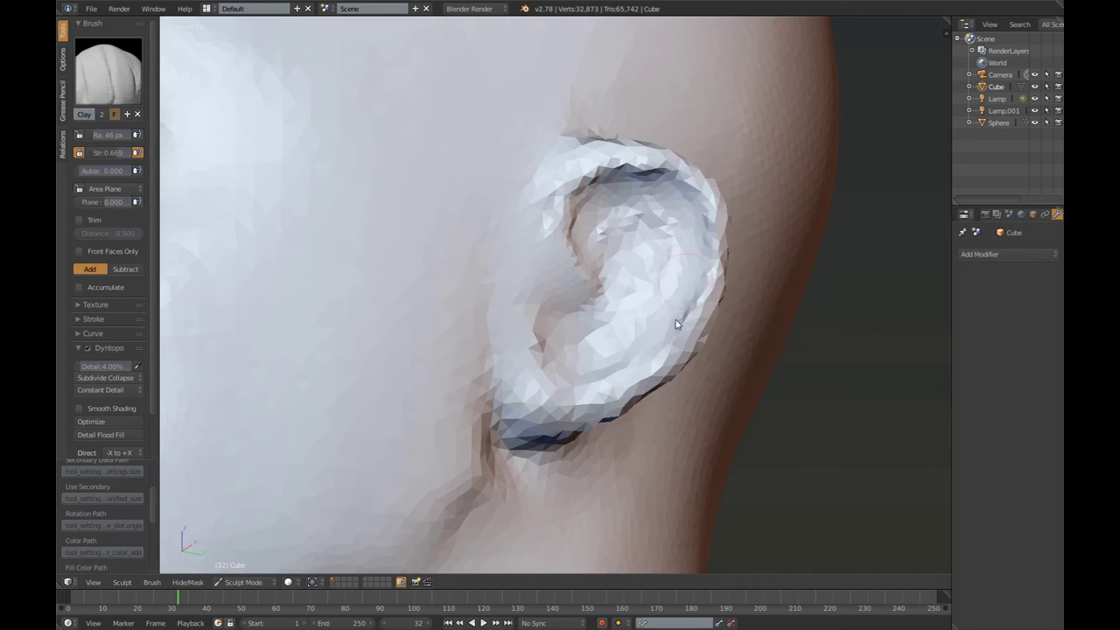
{"action": "left_click_drag", "start_coordinate": [675, 324], "coordinate": [586, 385]}
{"action": "mouse_move", "coordinate": [586, 385]}
{"action": "middle_mouse_down"}
{"action": "mouse_move", "coordinate": [580, 397]}
{"action": "mouse_move", "coordinate": [561, 348]}
{"action": "mouse_move", "coordinate": [510, 329]}
{"action": "mouse_move", "coordinate": [549, 319]}
{"action": "mouse_move", "coordinate": [532, 283]}
{"action": "middle_mouse_up"}
Add further Clay strokes along the ear's fold
{"action": "key", "text": "k"}
{"action": "scroll", "coordinate": [549, 319], "scroll_direction": "up", "scroll_amount": 2}
{"action": "scroll", "coordinate": [549, 319], "scroll_direction": "down", "scroll_amount": 2}
{"action": "scroll", "coordinate": [544, 321], "scroll_direction": "up", "scroll_amount": 2}
{"action": "key", "text": "c"}
{"action": "scroll", "coordinate": [517, 259], "scroll_direction": "up", "scroll_amount": 2}
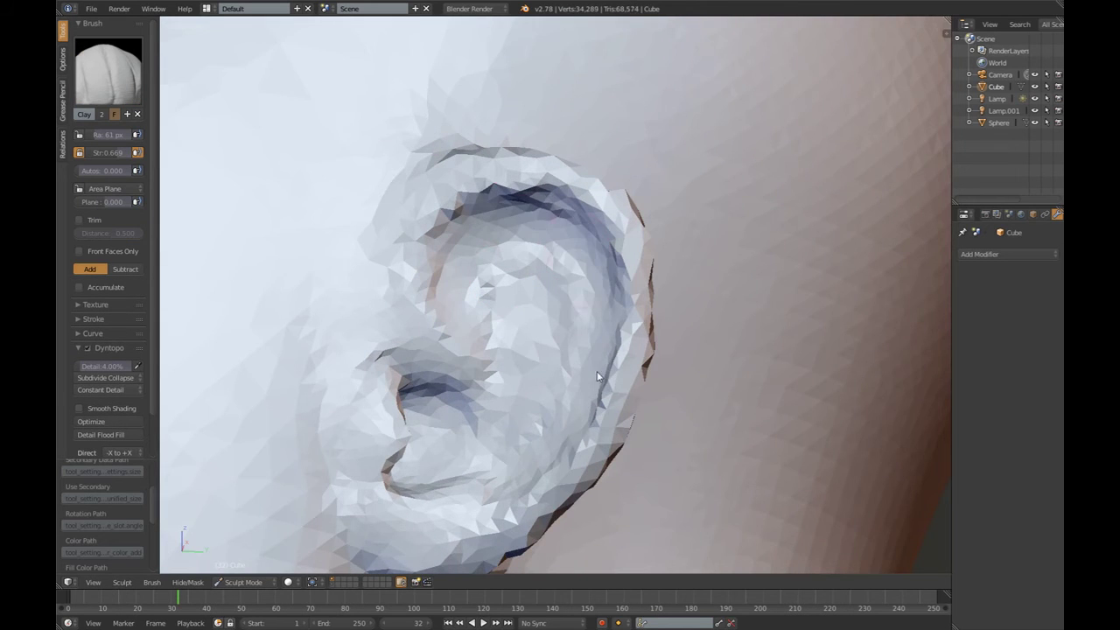
{"action": "middle_click_drag", "start_coordinate": [597, 376], "coordinate": [530, 230]}
{"action": "left_click_drag", "start_coordinate": [518, 218], "coordinate": [523, 226]}
{"action": "middle_click_drag", "start_coordinate": [523, 226], "coordinate": [514, 369]}
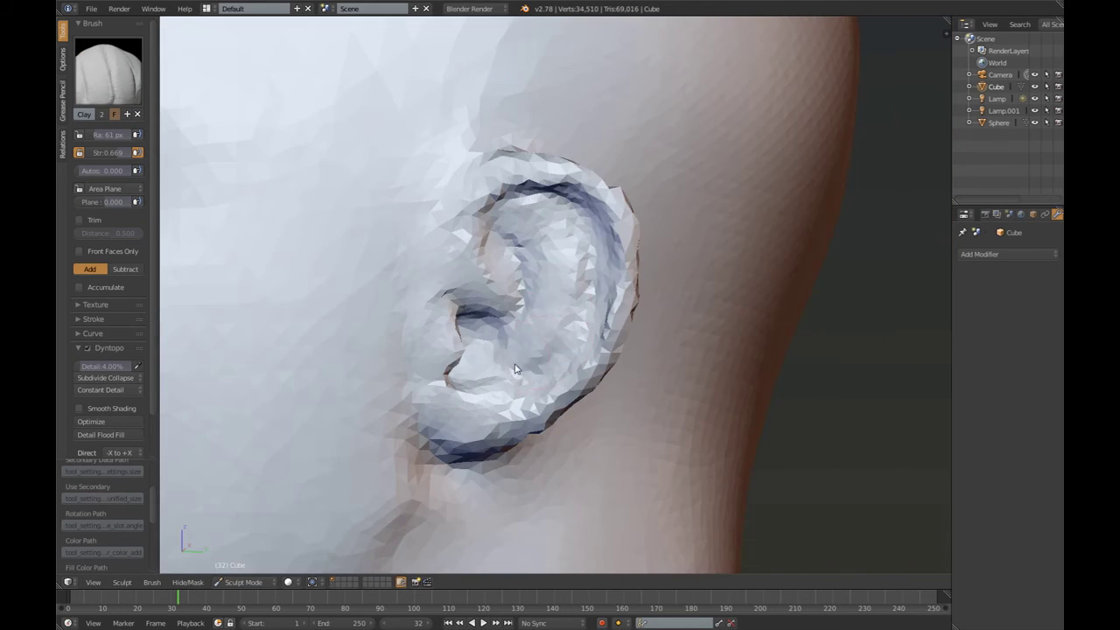
{"action": "middle_click_drag", "start_coordinate": [521, 269], "coordinate": [454, 169]}
{"action": "scroll", "coordinate": [455, 169], "scroll_direction": "down", "scroll_amount": 2}
Carve a Crease into the ear's fold and soften the streaks along it
{"action": "key", "text": "shift+c"}
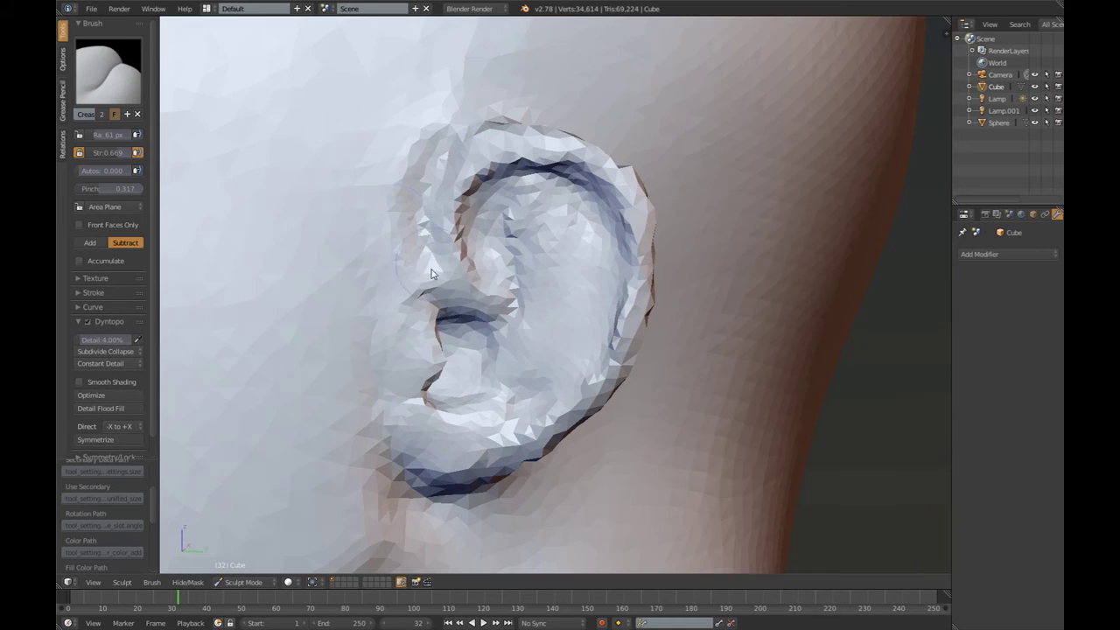
{"action": "scroll", "coordinate": [455, 169], "scroll_direction": "up", "scroll_amount": 2}
{"action": "left_click_drag", "start_coordinate": [416, 213], "coordinate": [420, 210]}
{"action": "middle_click_drag", "start_coordinate": [419, 210], "coordinate": [522, 187]}
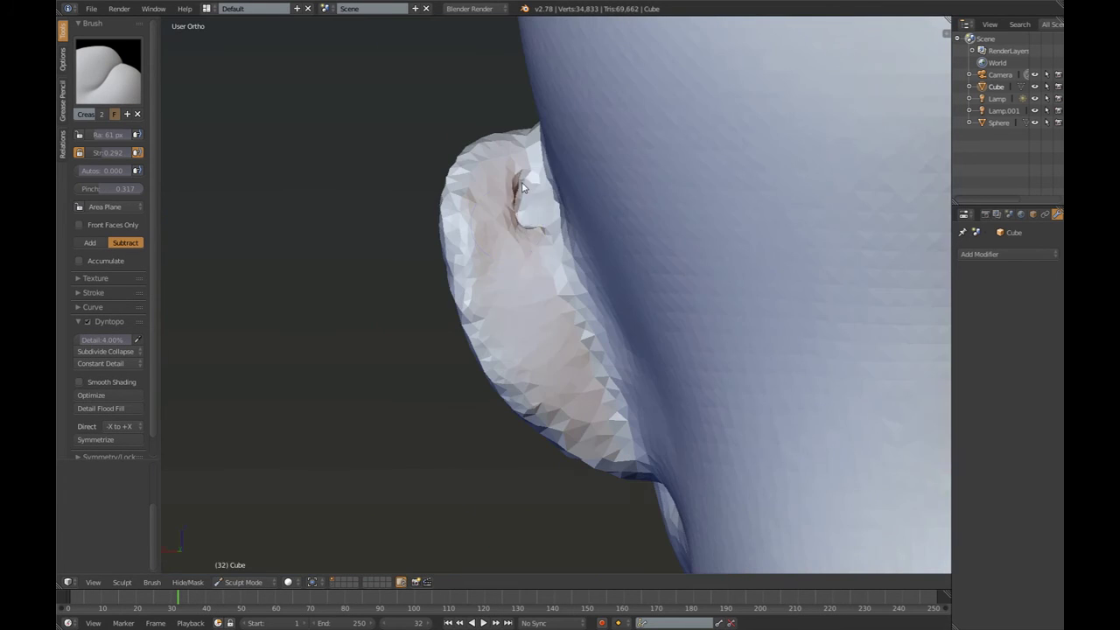
{"action": "left_click_drag", "start_coordinate": [527, 211], "coordinate": [470, 228]}
{"action": "mouse_move", "coordinate": [480, 212]}
{"action": "middle_mouse_down"}
{"action": "mouse_move", "coordinate": [638, 462]}
{"action": "mouse_move", "coordinate": [719, 484]}
{"action": "mouse_move", "coordinate": [525, 444]}
{"action": "mouse_move", "coordinate": [612, 219]}
{"action": "middle_mouse_up"}
Crease along the ear's rim and raise a Layer along its outer rim
{"action": "key", "text": "k"}
{"action": "left_click_drag", "start_coordinate": [613, 105], "coordinate": [645, 191]}
{"action": "key", "text": "shift+c"}
{"action": "middle_click_drag", "start_coordinate": [646, 192], "coordinate": [601, 155]}
{"action": "key", "text": "l"}
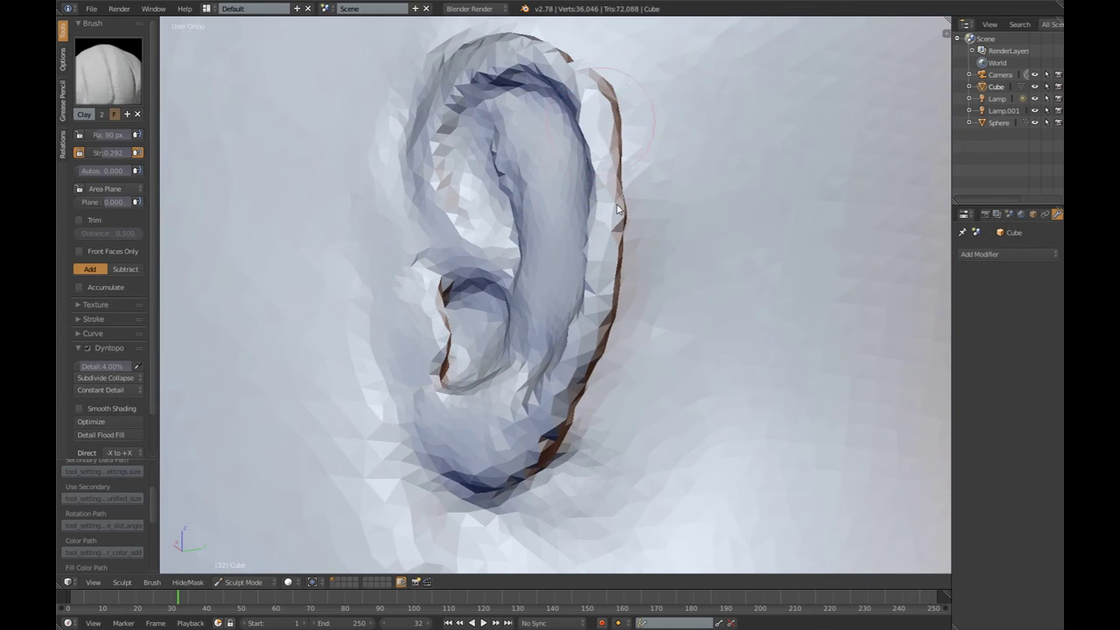
{"action": "left_click_drag", "start_coordinate": [601, 155], "coordinate": [565, 187]}
{"action": "mouse_move", "coordinate": [565, 187]}
{"action": "middle_mouse_down"}
{"action": "mouse_move", "coordinate": [520, 190]}
{"action": "mouse_move", "coordinate": [576, 175]}
{"action": "middle_mouse_up"}
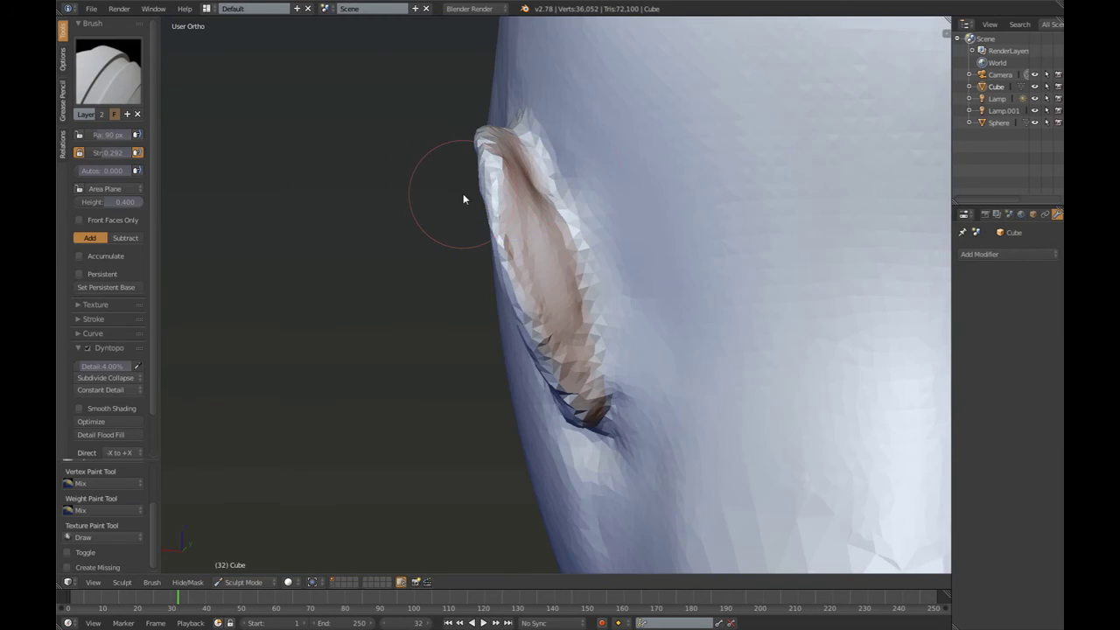
Smooth the top of the ear's rim and enlarge the Snake Hook radius for the lobe
{"action": "key", "text": "s"}
{"action": "left_click_drag", "start_coordinate": [475, 192], "coordinate": [519, 281]}
{"action": "middle_click_drag", "start_coordinate": [503, 167], "coordinate": [683, 203]}
{"action": "key", "text": "k"}
{"action": "scroll", "coordinate": [605, 352], "scroll_direction": "down", "scroll_amount": 1}
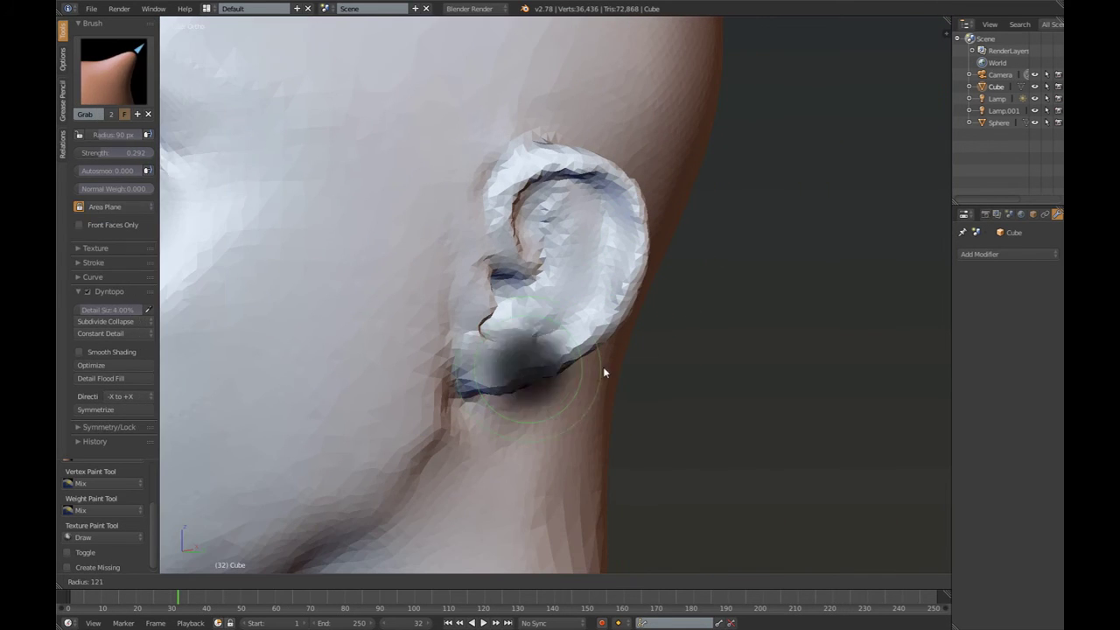
{"action": "key", "text": "f"}
{"action": "left_click", "coordinate": [551, 357]}
{"action": "mouse_move", "coordinate": [504, 393]}
{"action": "middle_mouse_down"}
{"action": "mouse_move", "coordinate": [560, 289]}
{"action": "mouse_move", "coordinate": [488, 248]}
{"action": "mouse_move", "coordinate": [555, 200]}
{"action": "middle_mouse_up"}
{"action": "scroll", "coordinate": [560, 288], "scroll_direction": "up", "scroll_amount": 2}
Fill the ear's bowl with a smaller Clay brush and smooth the back of the ear
{"action": "key", "text": "c"}
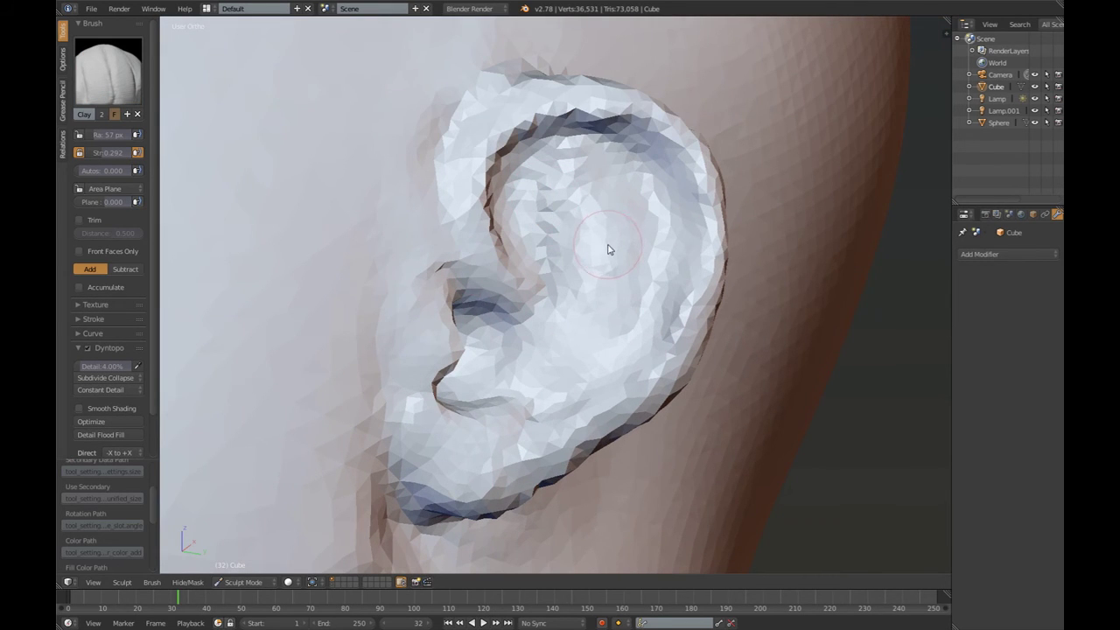
{"action": "left_click", "coordinate": [441, 229]}
{"action": "left_click_drag", "start_coordinate": [639, 189], "coordinate": [637, 253]}
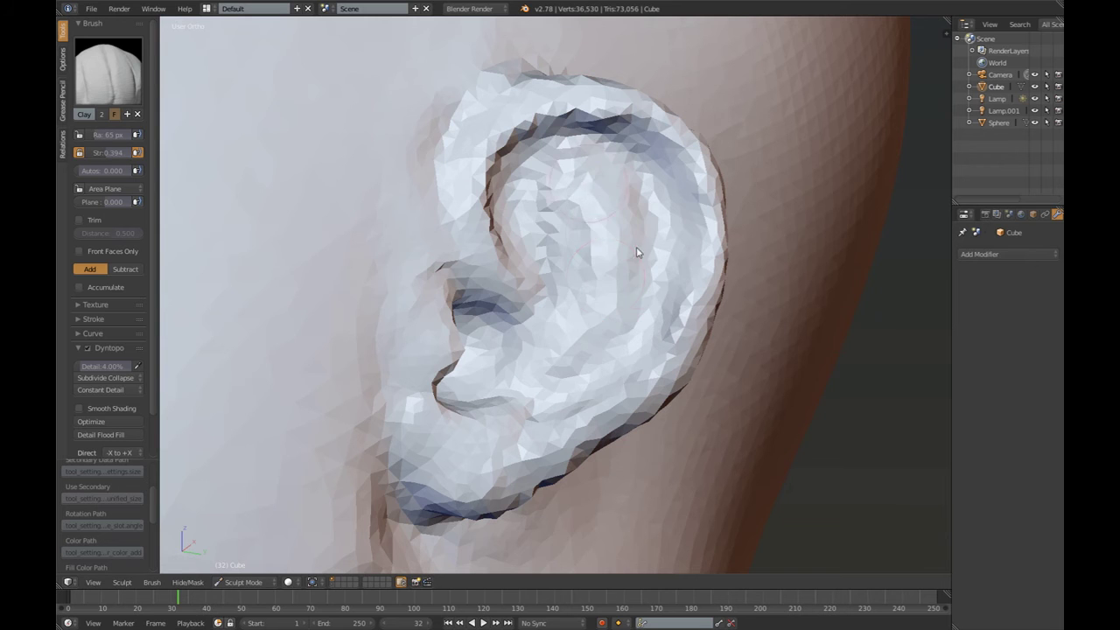
{"action": "key", "text": "shift+c"}
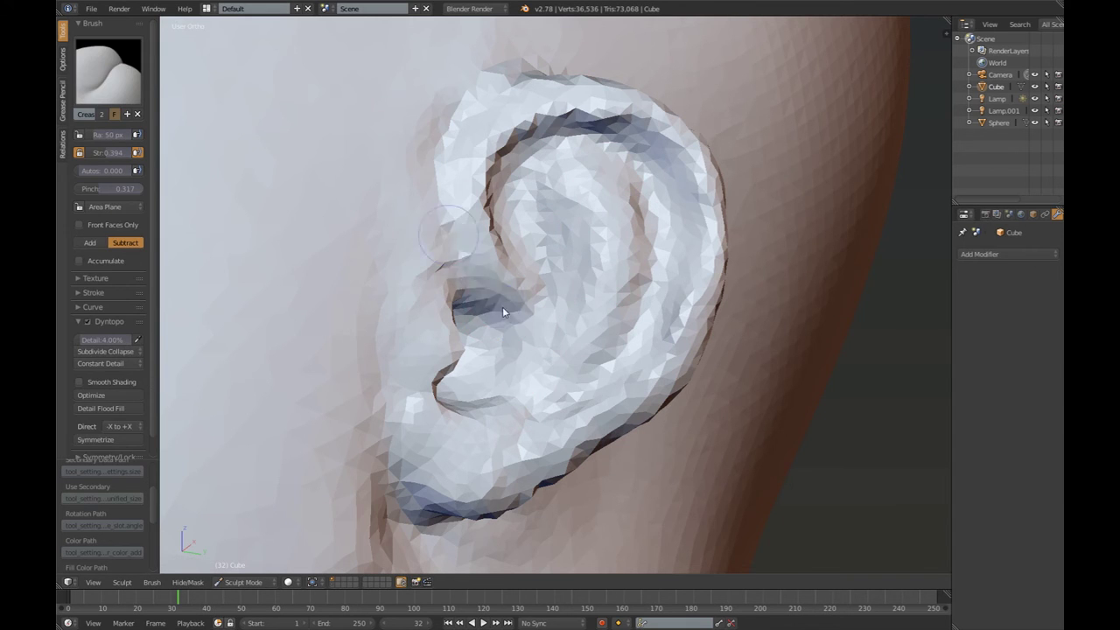
{"action": "key", "text": "shift+s"}
{"action": "mouse_move", "coordinate": [526, 97]}
{"action": "middle_mouse_down"}
{"action": "mouse_move", "coordinate": [405, 220]}
{"action": "mouse_move", "coordinate": [440, 279]}
{"action": "mouse_move", "coordinate": [507, 218]}
{"action": "middle_mouse_up"}
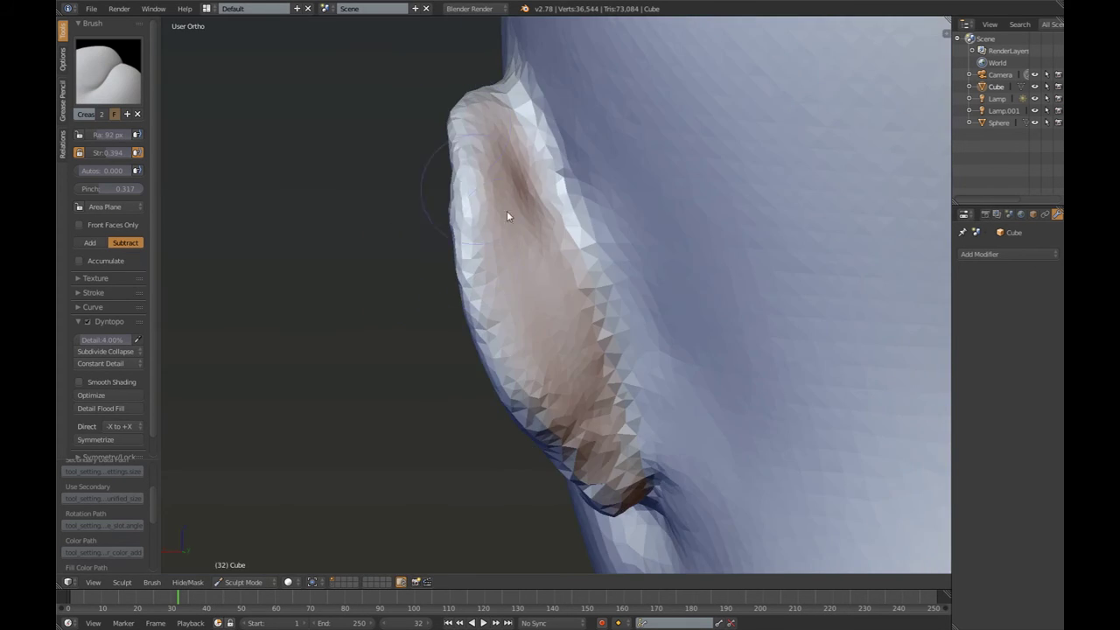
{"action": "mouse_move", "coordinate": [507, 217]}
{"action": "left_mouse_down"}
{"action": "mouse_move", "coordinate": [461, 176]}
{"action": "mouse_move", "coordinate": [494, 163]}
{"action": "mouse_move", "coordinate": [585, 374]}
{"action": "mouse_move", "coordinate": [530, 187]}
{"action": "mouse_move", "coordinate": [569, 360]}
{"action": "left_mouse_up"}
{"action": "key", "text": "c"}
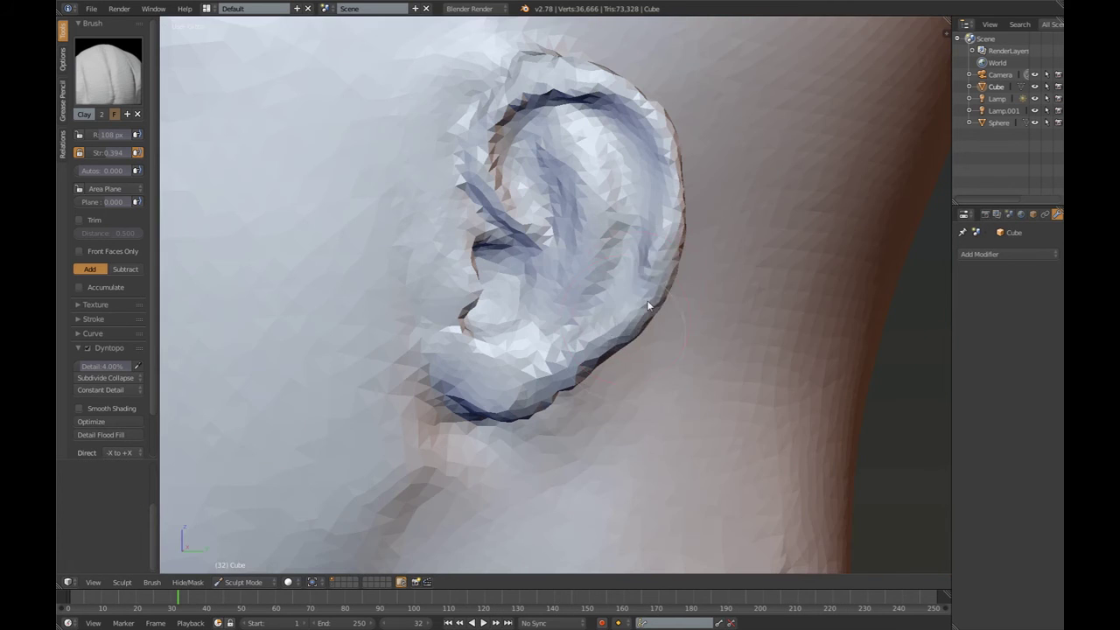
{"action": "key", "text": "shift+c"}
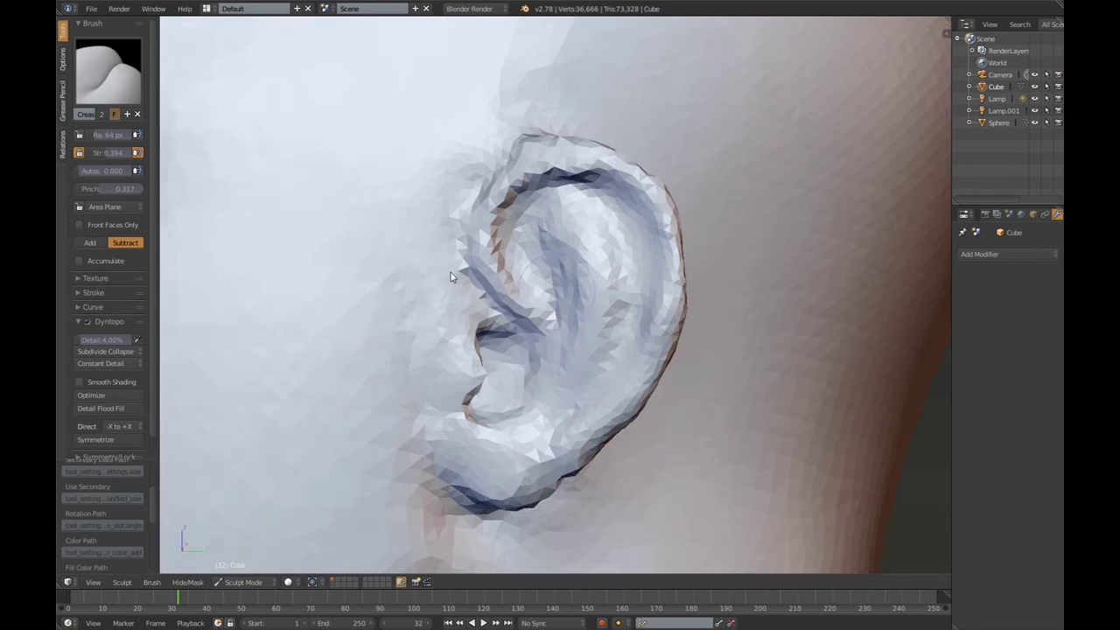
Set Dyntopo refine to Subdivide Edges, undo the last stroke, and crease down the helix
{"action": "left_click", "coordinate": [105, 351]}
{"action": "left_click", "coordinate": [113, 336]}
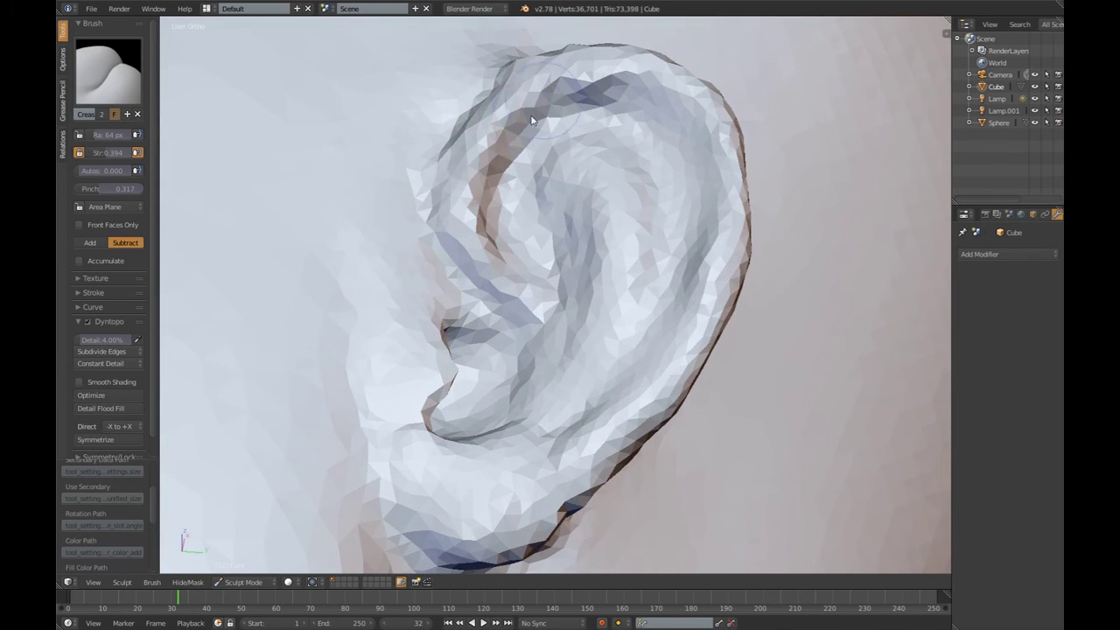
{"action": "key", "text": "ctrl+z"}
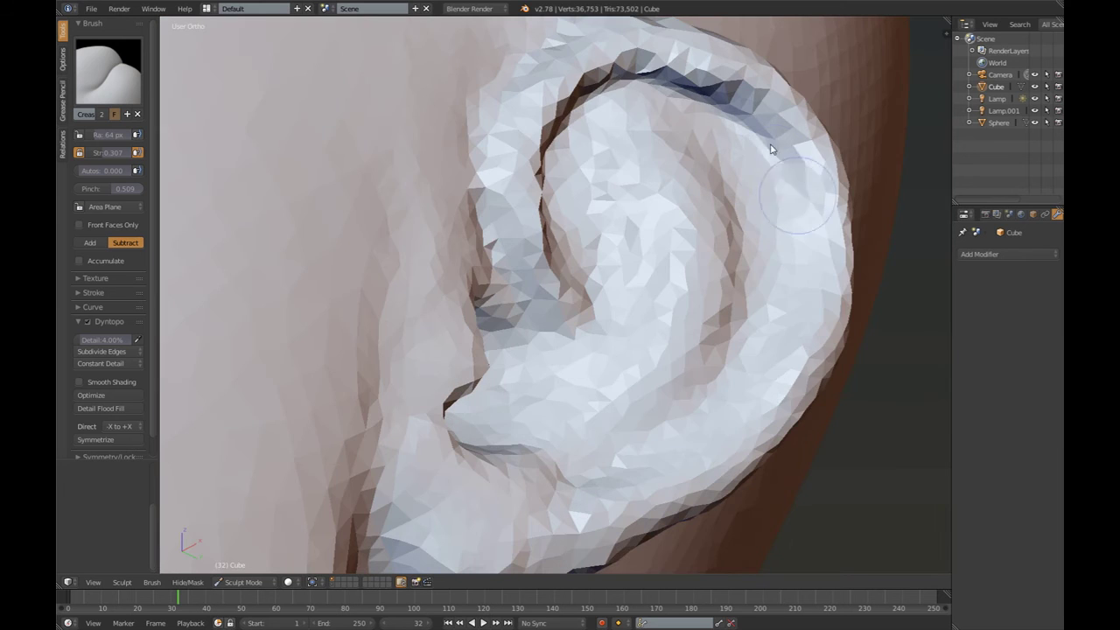
{"action": "mouse_move", "coordinate": [805, 149]}
{"action": "left_mouse_down"}
{"action": "mouse_move", "coordinate": [800, 300]}
{"action": "mouse_move", "coordinate": [683, 450]}
{"action": "mouse_move", "coordinate": [560, 492]}
{"action": "left_mouse_up"}
Resize the Crease brush and carve deeper creases along the inner folds and bowl
{"action": "mouse_move", "coordinate": [559, 493]}
{"action": "middle_mouse_down"}
{"action": "mouse_move", "coordinate": [521, 390]}
{"action": "mouse_move", "coordinate": [574, 184]}
{"action": "middle_mouse_up"}
{"action": "scroll", "coordinate": [515, 109], "scroll_direction": "down", "scroll_amount": 2}
{"action": "left_click_drag", "start_coordinate": [559, 90], "coordinate": [587, 82]}
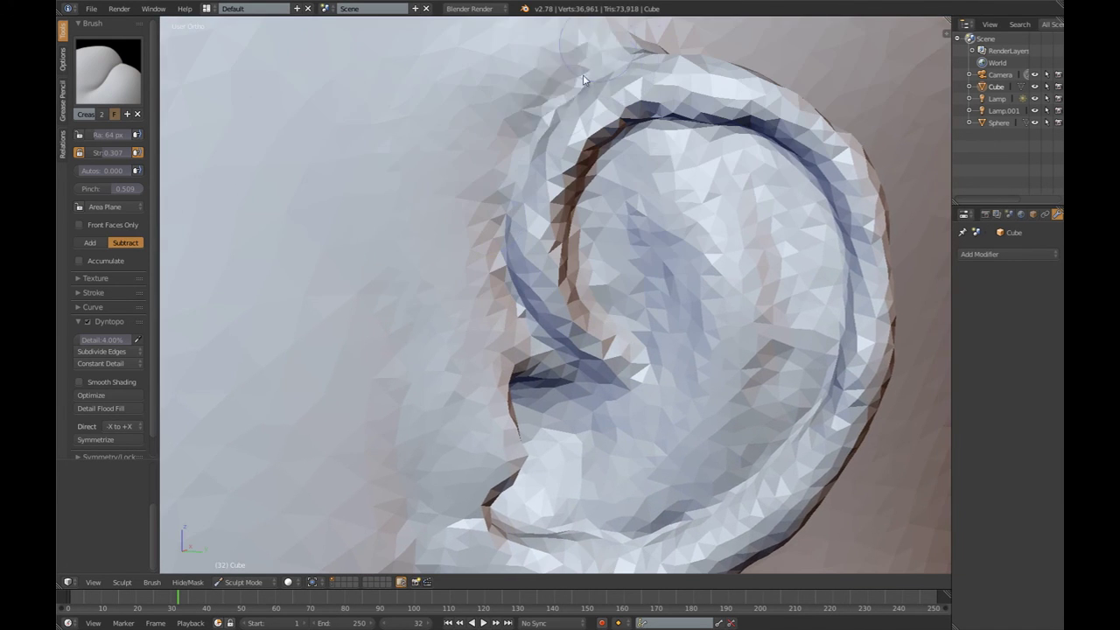
{"action": "scroll", "coordinate": [587, 82], "scroll_direction": "down", "scroll_amount": 2}
{"action": "key", "text": "f"}
{"action": "left_click", "coordinate": [444, 222]}
{"action": "scroll", "coordinate": [552, 261], "scroll_direction": "up", "scroll_amount": 3}
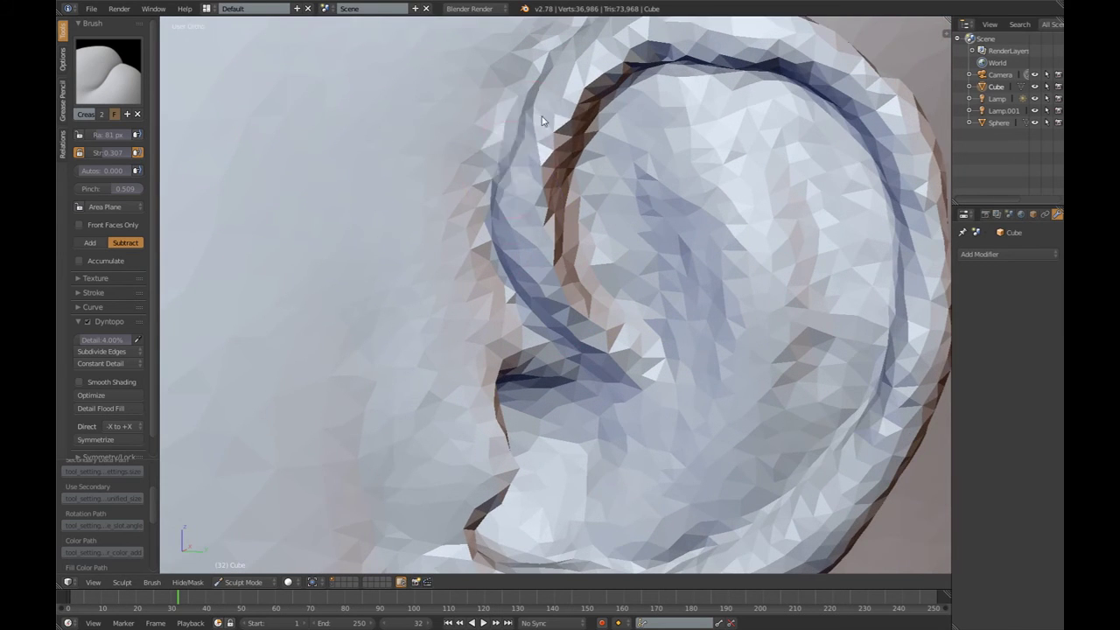
{"action": "middle_click_drag", "start_coordinate": [541, 120], "coordinate": [437, 78]}
{"action": "left_click_drag", "start_coordinate": [629, 158], "coordinate": [822, 262]}
{"action": "middle_click_drag", "start_coordinate": [840, 350], "coordinate": [746, 318]}
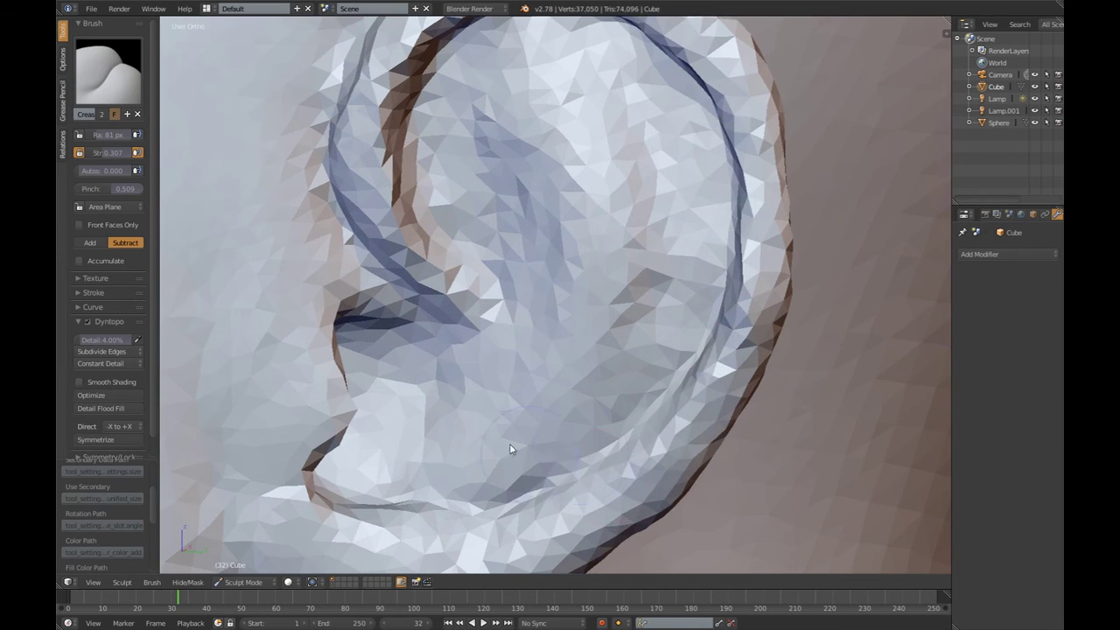
{"action": "left_click_drag", "start_coordinate": [512, 448], "coordinate": [492, 320]}
{"action": "left_click_drag", "start_coordinate": [420, 201], "coordinate": [494, 315]}
Snap to the Right Ortho side view of the head with Snake Hook selected
{"action": "scroll", "coordinate": [587, 313], "scroll_direction": "down", "scroll_amount": 4}
{"action": "scroll", "coordinate": [525, 325], "scroll_direction": "up", "scroll_amount": 2}
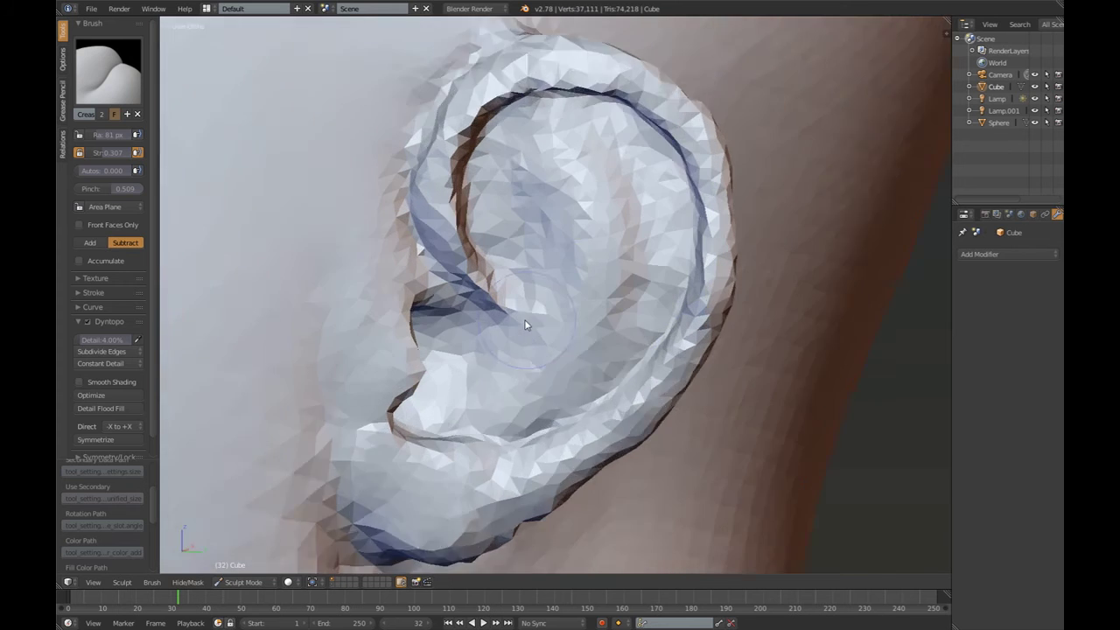
{"action": "scroll", "coordinate": [525, 325], "scroll_direction": "up", "scroll_amount": 2}
{"action": "key", "text": "c"}
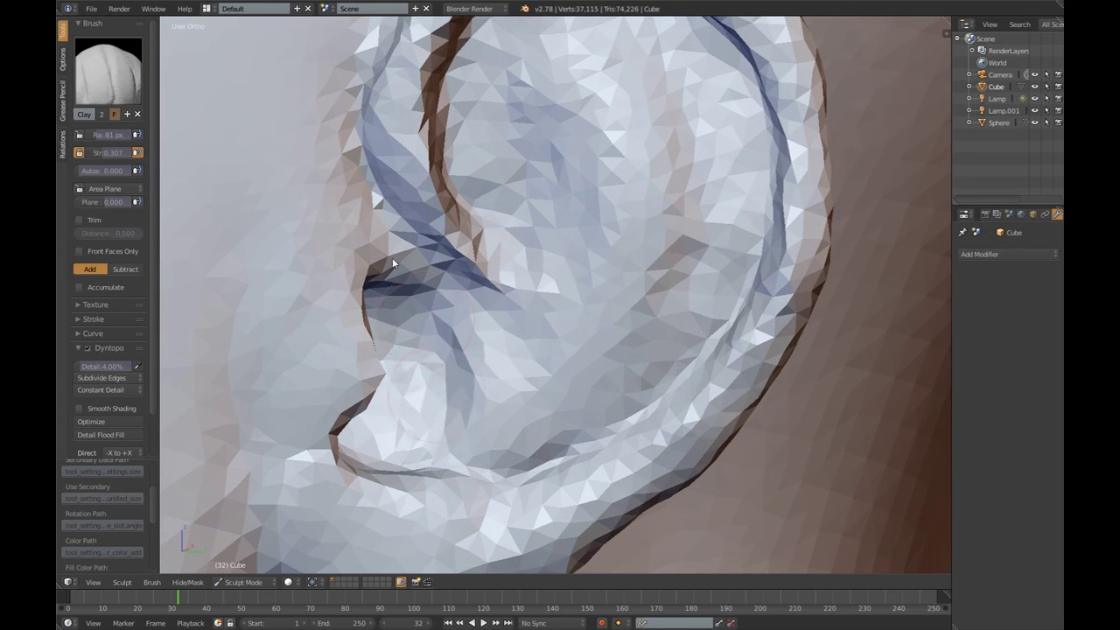
{"action": "scroll", "coordinate": [392, 257], "scroll_direction": "down", "scroll_amount": 5}
{"action": "key", "text": "KP_3"}
{"action": "key", "text": "k"}
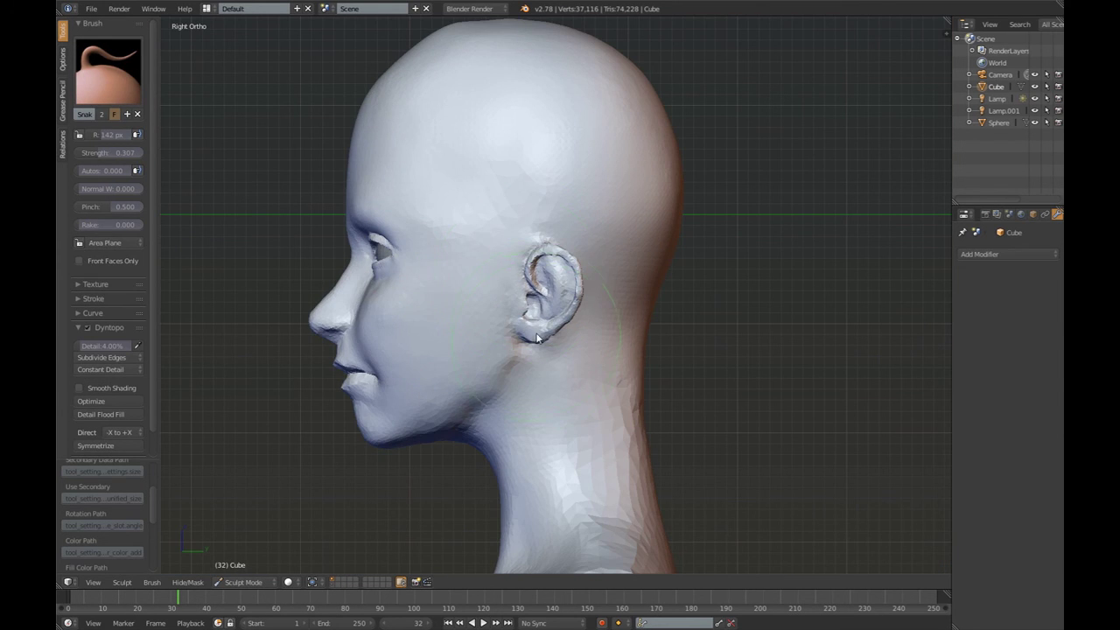
Pull extra detail on the ear with Snake Hook, then turn off Dyntopo
{"action": "scroll", "coordinate": [550, 280], "scroll_direction": "up", "scroll_amount": 3}
{"action": "left_click_drag", "start_coordinate": [551, 258], "coordinate": [573, 296]}
{"action": "scroll", "coordinate": [552, 306], "scroll_direction": "down", "scroll_amount": 2}
{"action": "scroll", "coordinate": [594, 359], "scroll_direction": "down", "scroll_amount": 2}
{"action": "mouse_move", "coordinate": [594, 358]}
{"action": "middle_mouse_down"}
{"action": "mouse_move", "coordinate": [475, 113]}
{"action": "mouse_move", "coordinate": [587, 259]}
{"action": "middle_mouse_up"}
{"action": "key", "text": "ctrl+d"}
Build up the back of the neck with the Clay brush
{"action": "middle_click_drag", "start_coordinate": [482, 226], "coordinate": [604, 180]}
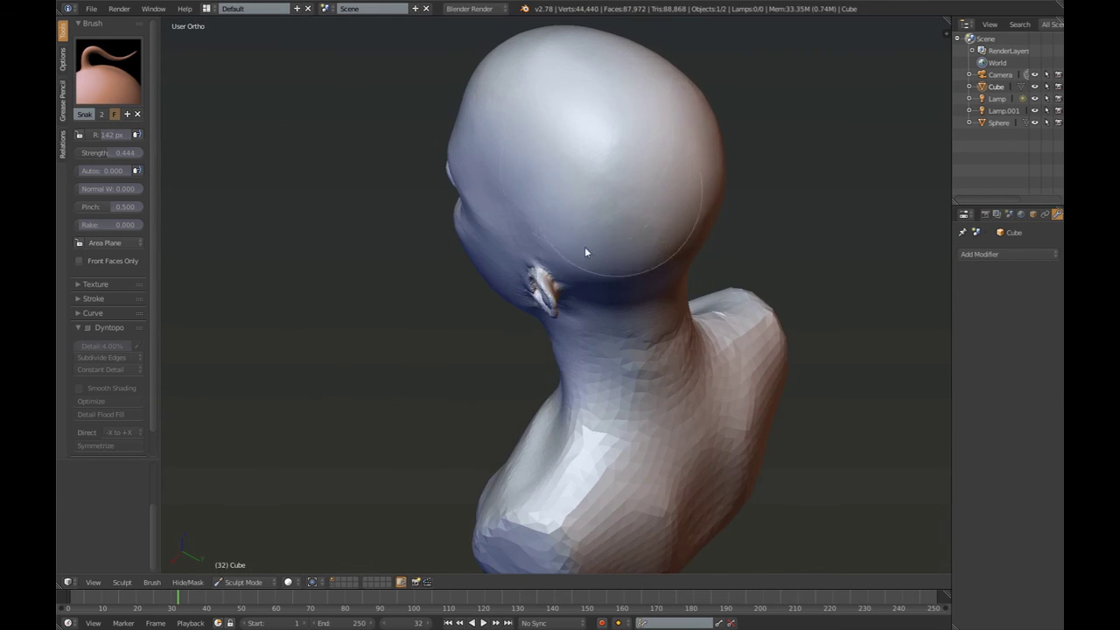
{"action": "mouse_move", "coordinate": [586, 252]}
{"action": "middle_mouse_down"}
{"action": "mouse_move", "coordinate": [686, 447]}
{"action": "mouse_move", "coordinate": [613, 300]}
{"action": "middle_mouse_up"}
{"action": "key", "text": "c"}
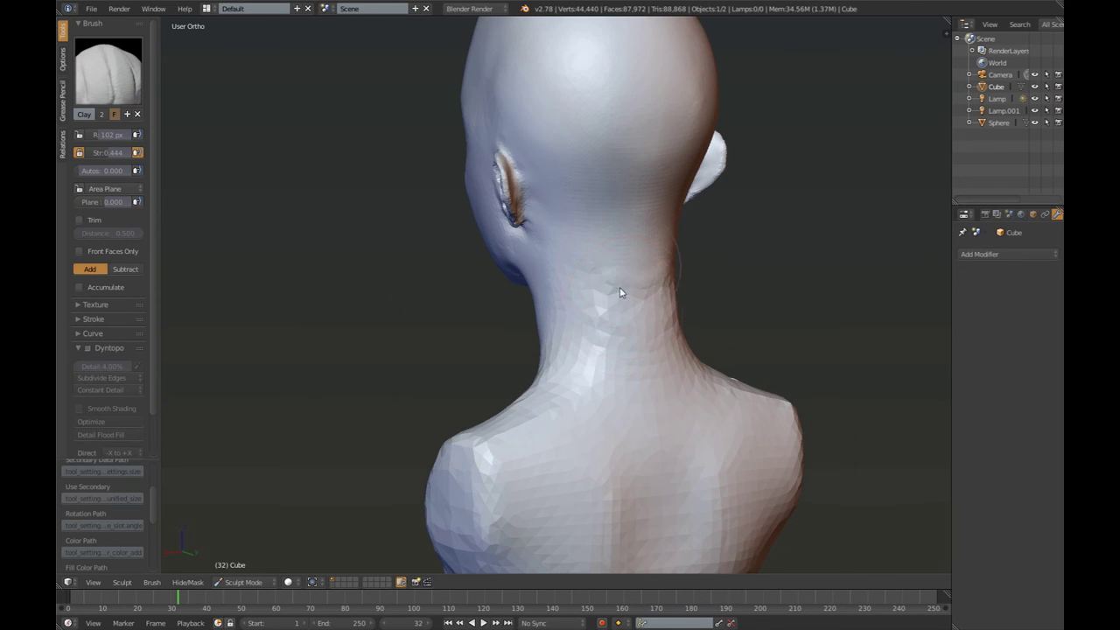
{"action": "left_click_drag", "start_coordinate": [619, 292], "coordinate": [599, 336]}
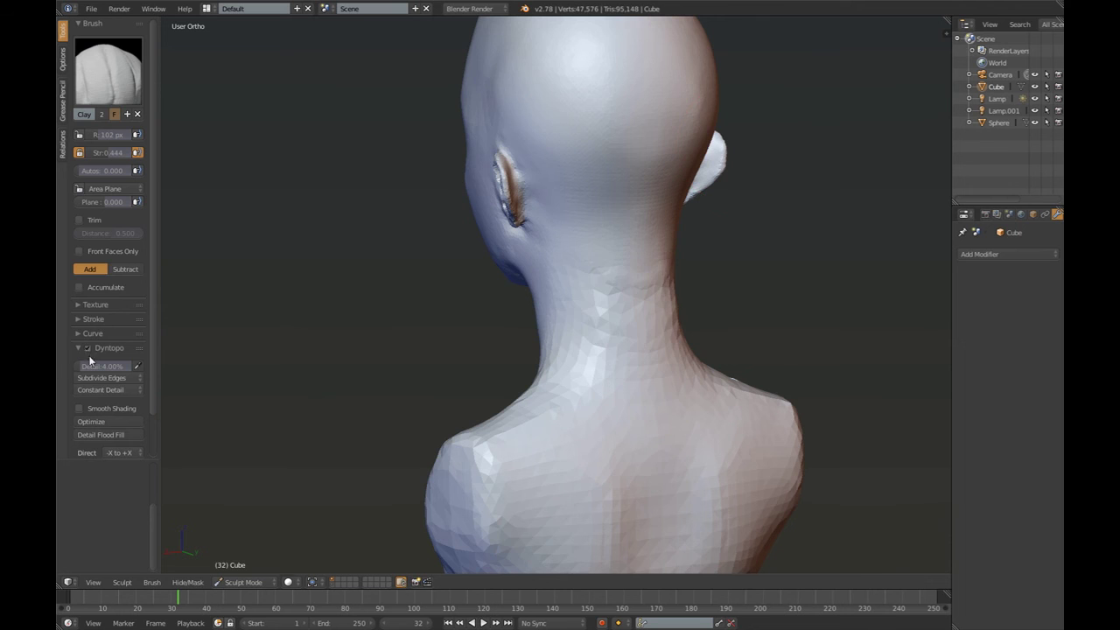
{"action": "mouse_move", "coordinate": [394, 282]}
{"action": "middle_mouse_down"}
{"action": "mouse_move", "coordinate": [412, 325]}
{"action": "mouse_move", "coordinate": [430, 467]}
{"action": "mouse_move", "coordinate": [288, 575]}
{"action": "middle_mouse_up"}
Leave Sculpt Mode via Vertex Paint and view the finished bust from the front
{"action": "key", "text": "v"}
{"action": "key", "text": "v"}
{"action": "mouse_move", "coordinate": [512, 445]}
{"action": "middle_mouse_down"}
{"action": "mouse_move", "coordinate": [718, 422]}
{"action": "mouse_move", "coordinate": [670, 420]}
{"action": "mouse_move", "coordinate": [759, 467]}
{"action": "middle_mouse_up"}
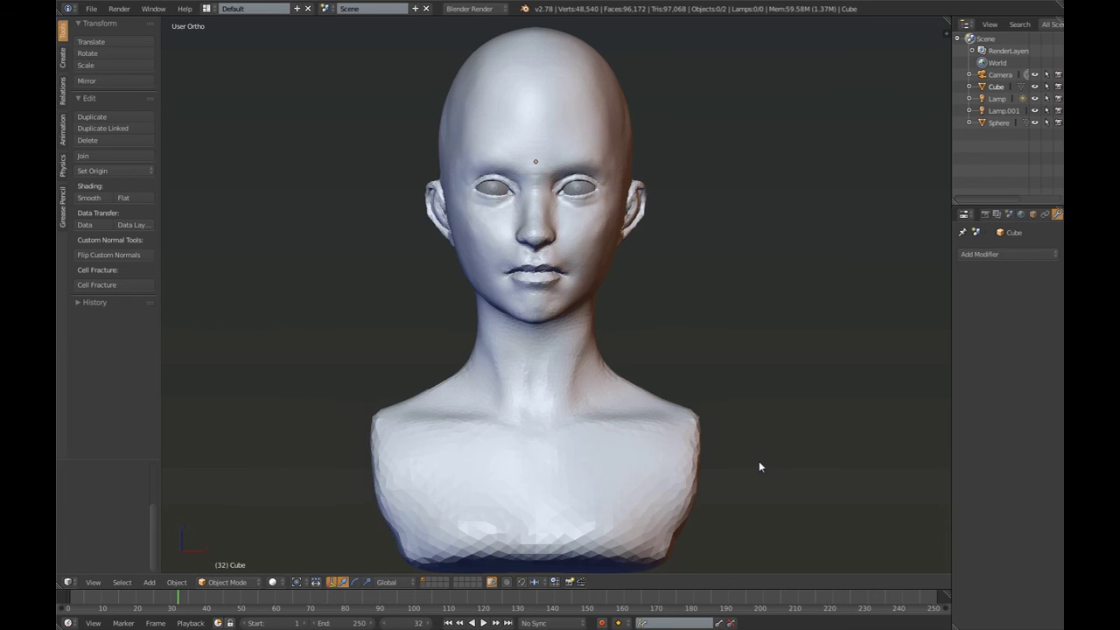